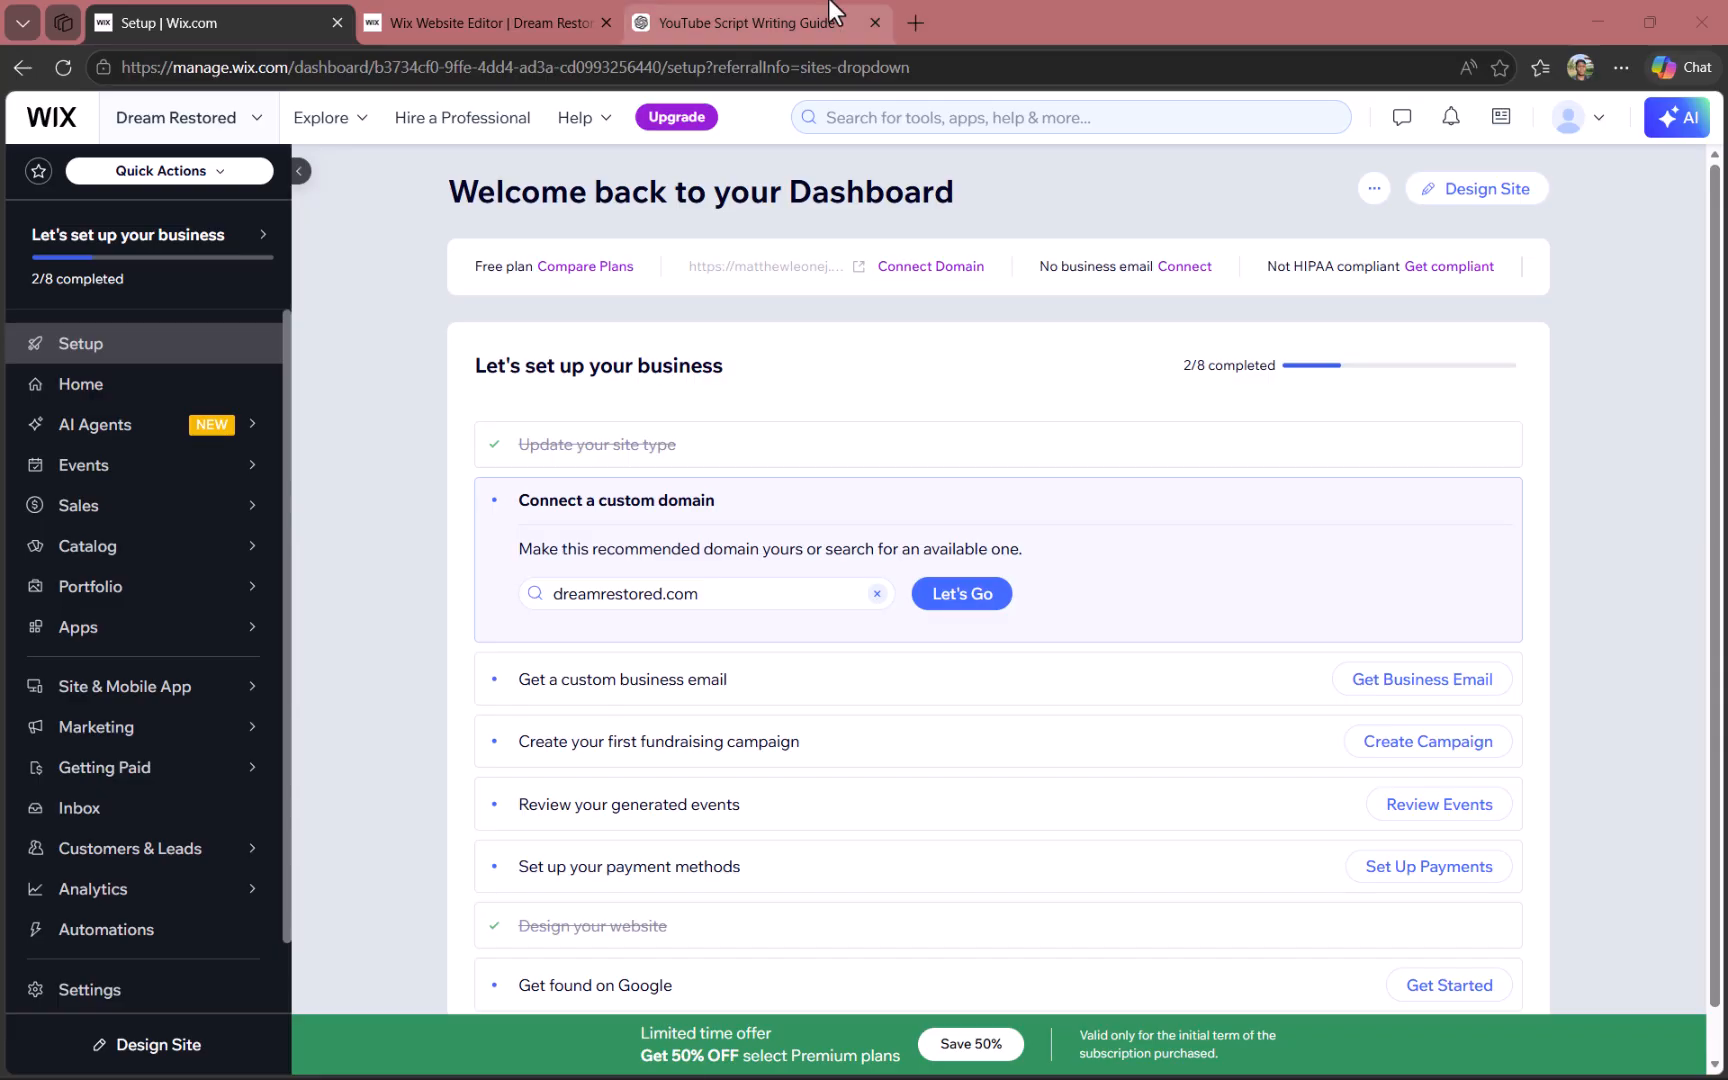
mouse_move(821, 18)
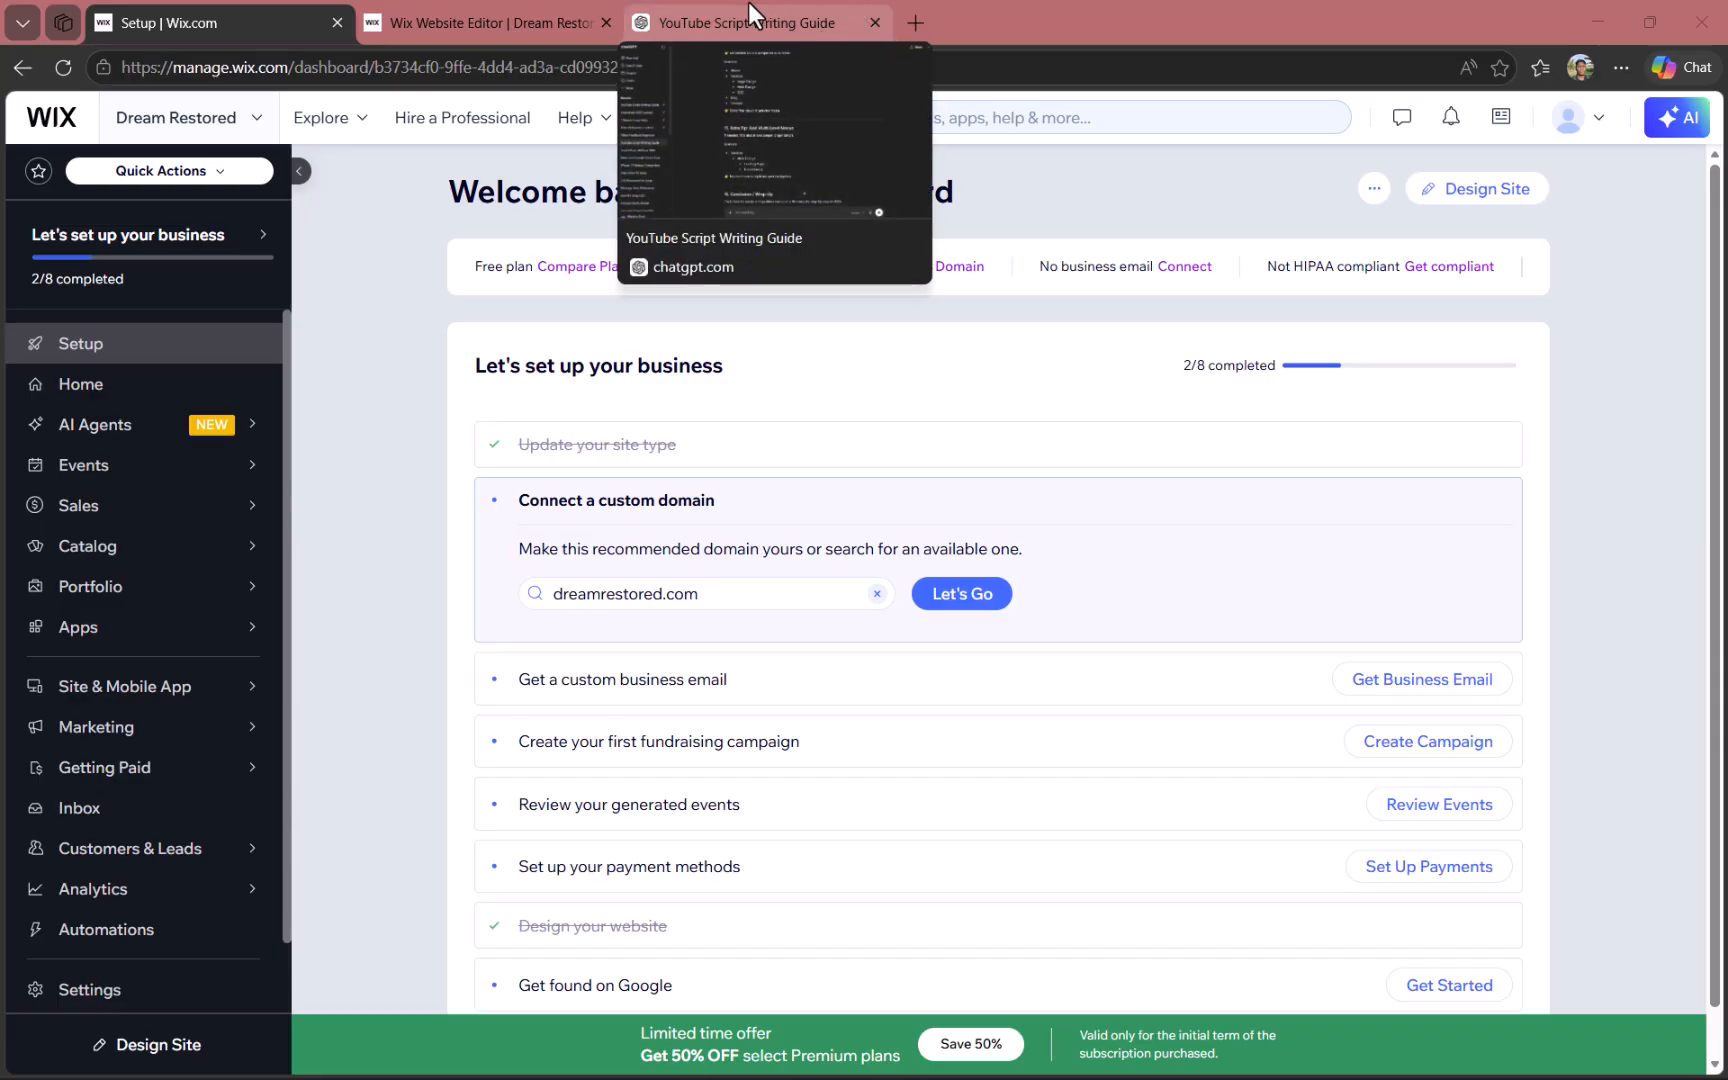
click(595, 128)
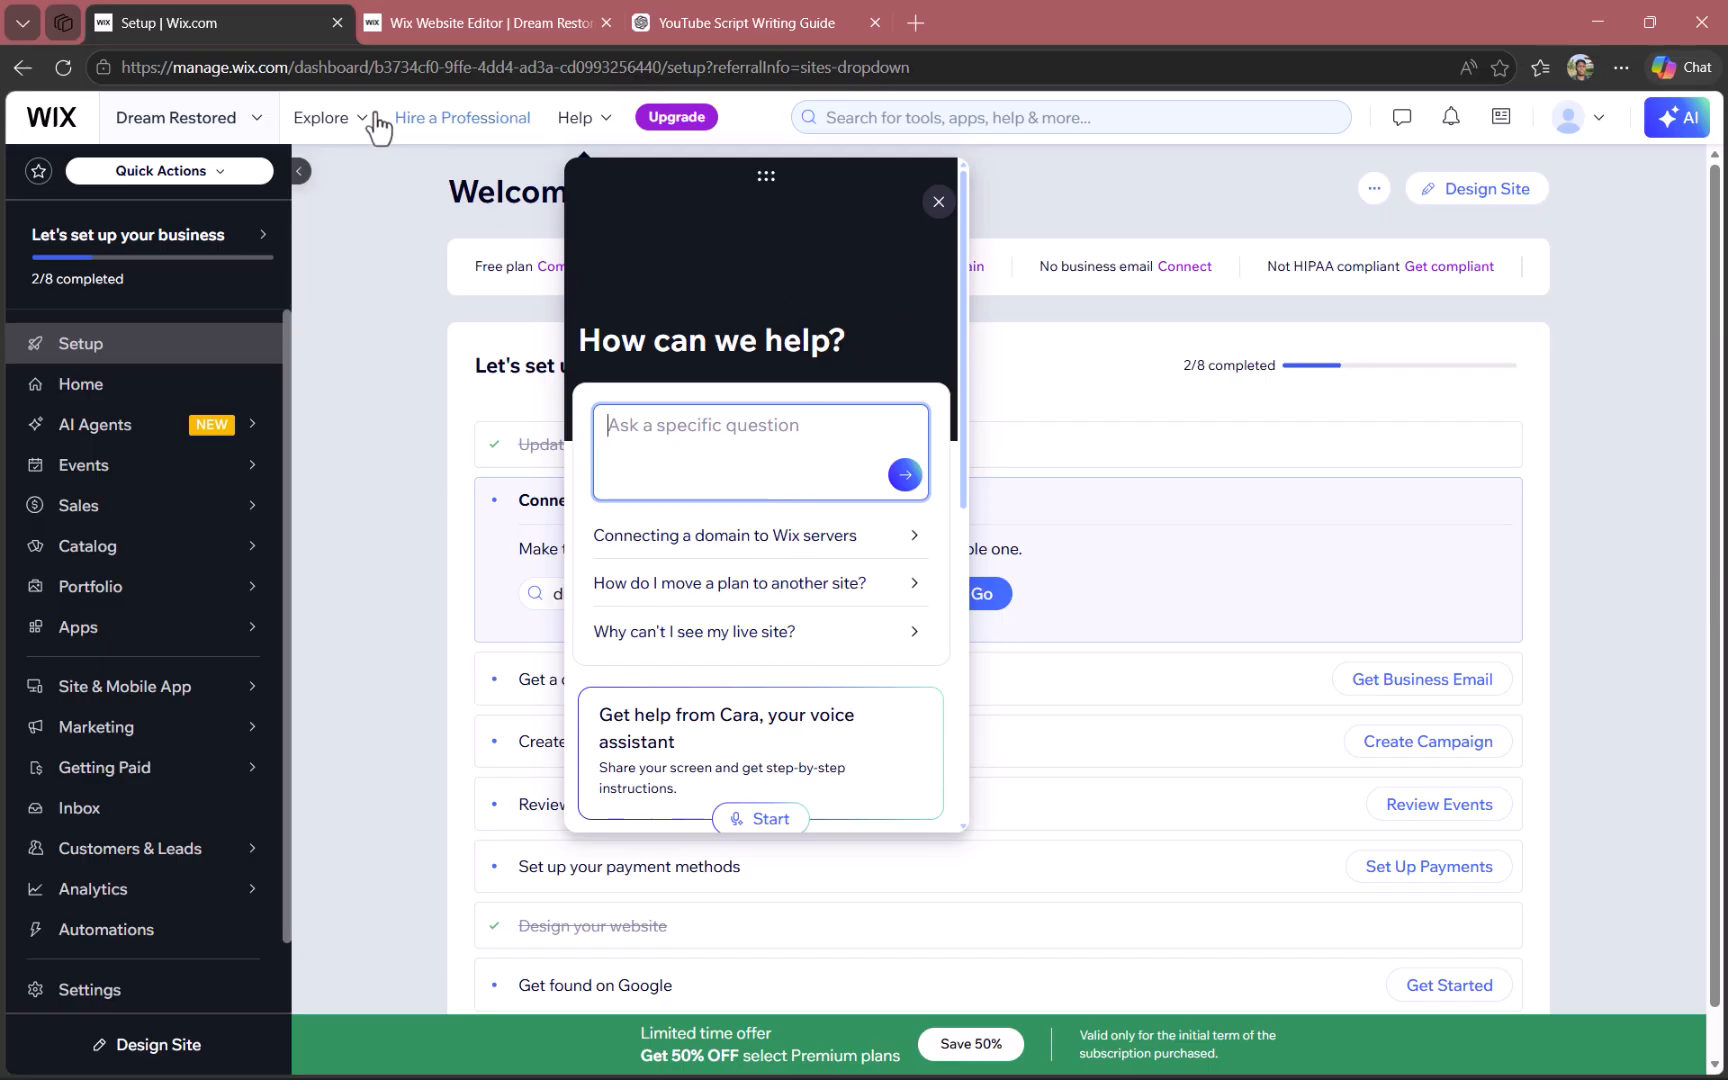
mouse_move(355, 143)
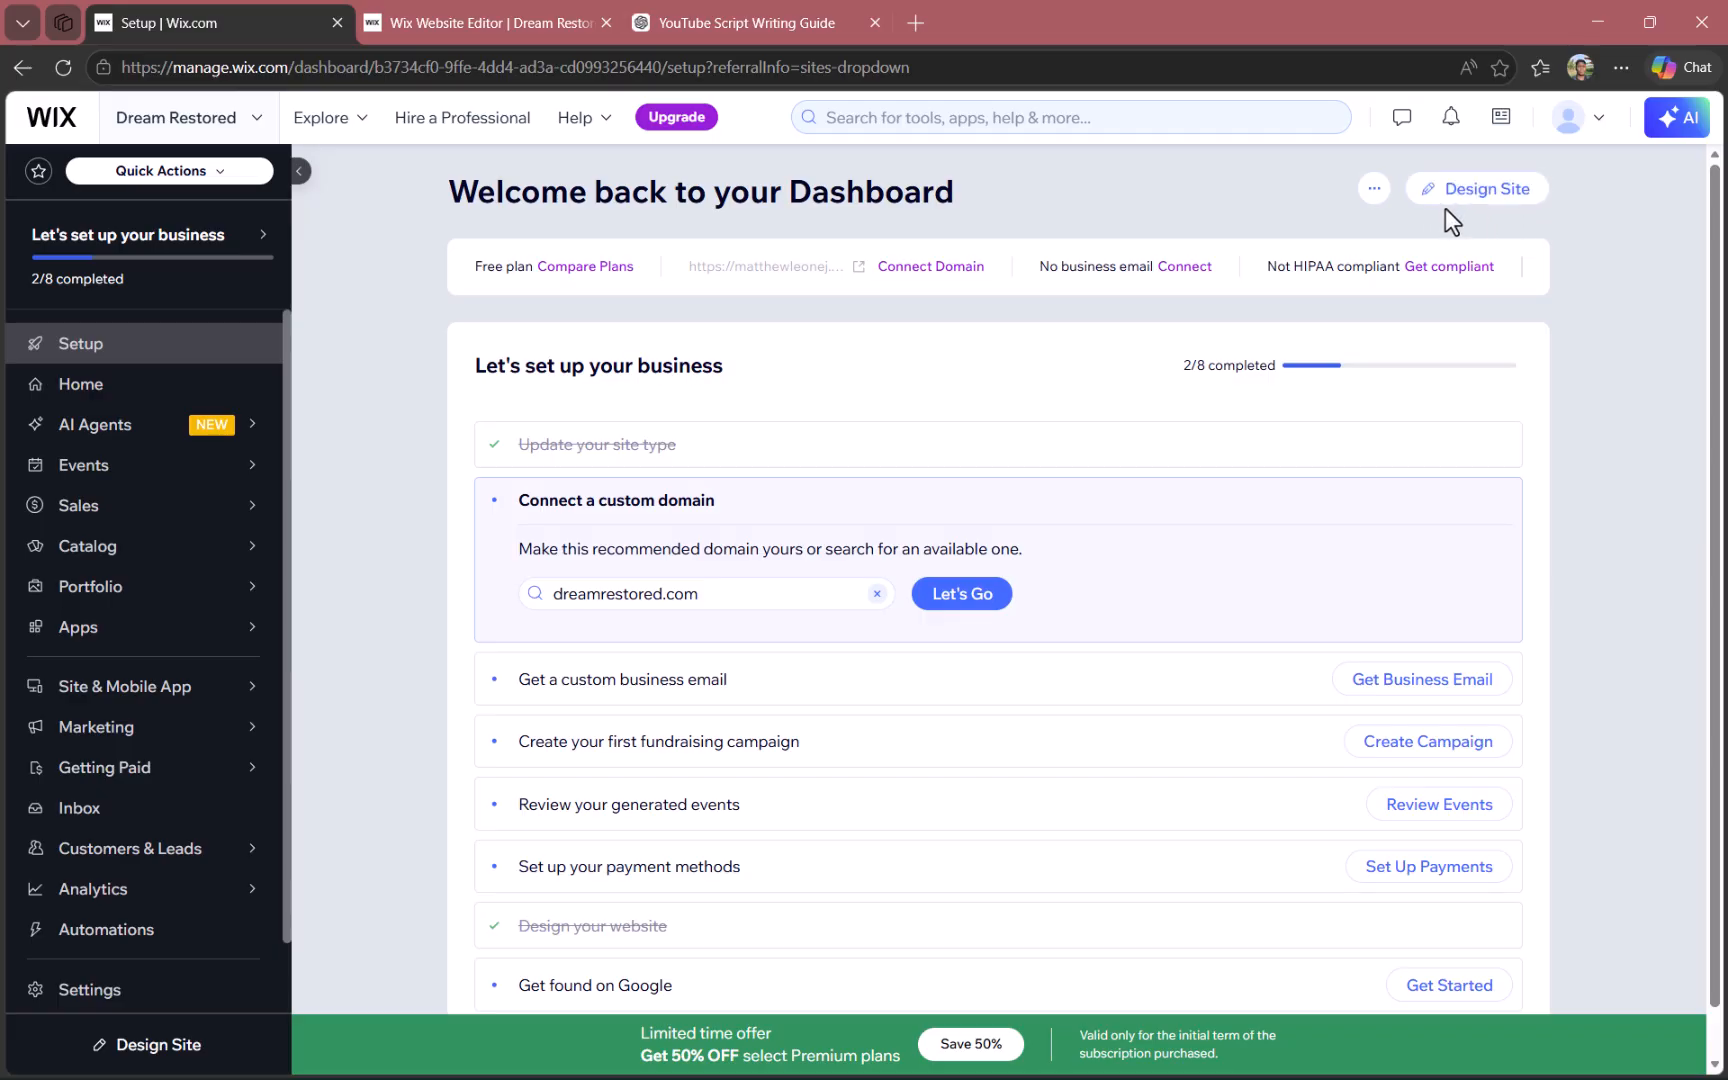
- Switch to the Wix Website Editor for Dream Restored and display the site menu's page list
click(467, 9)
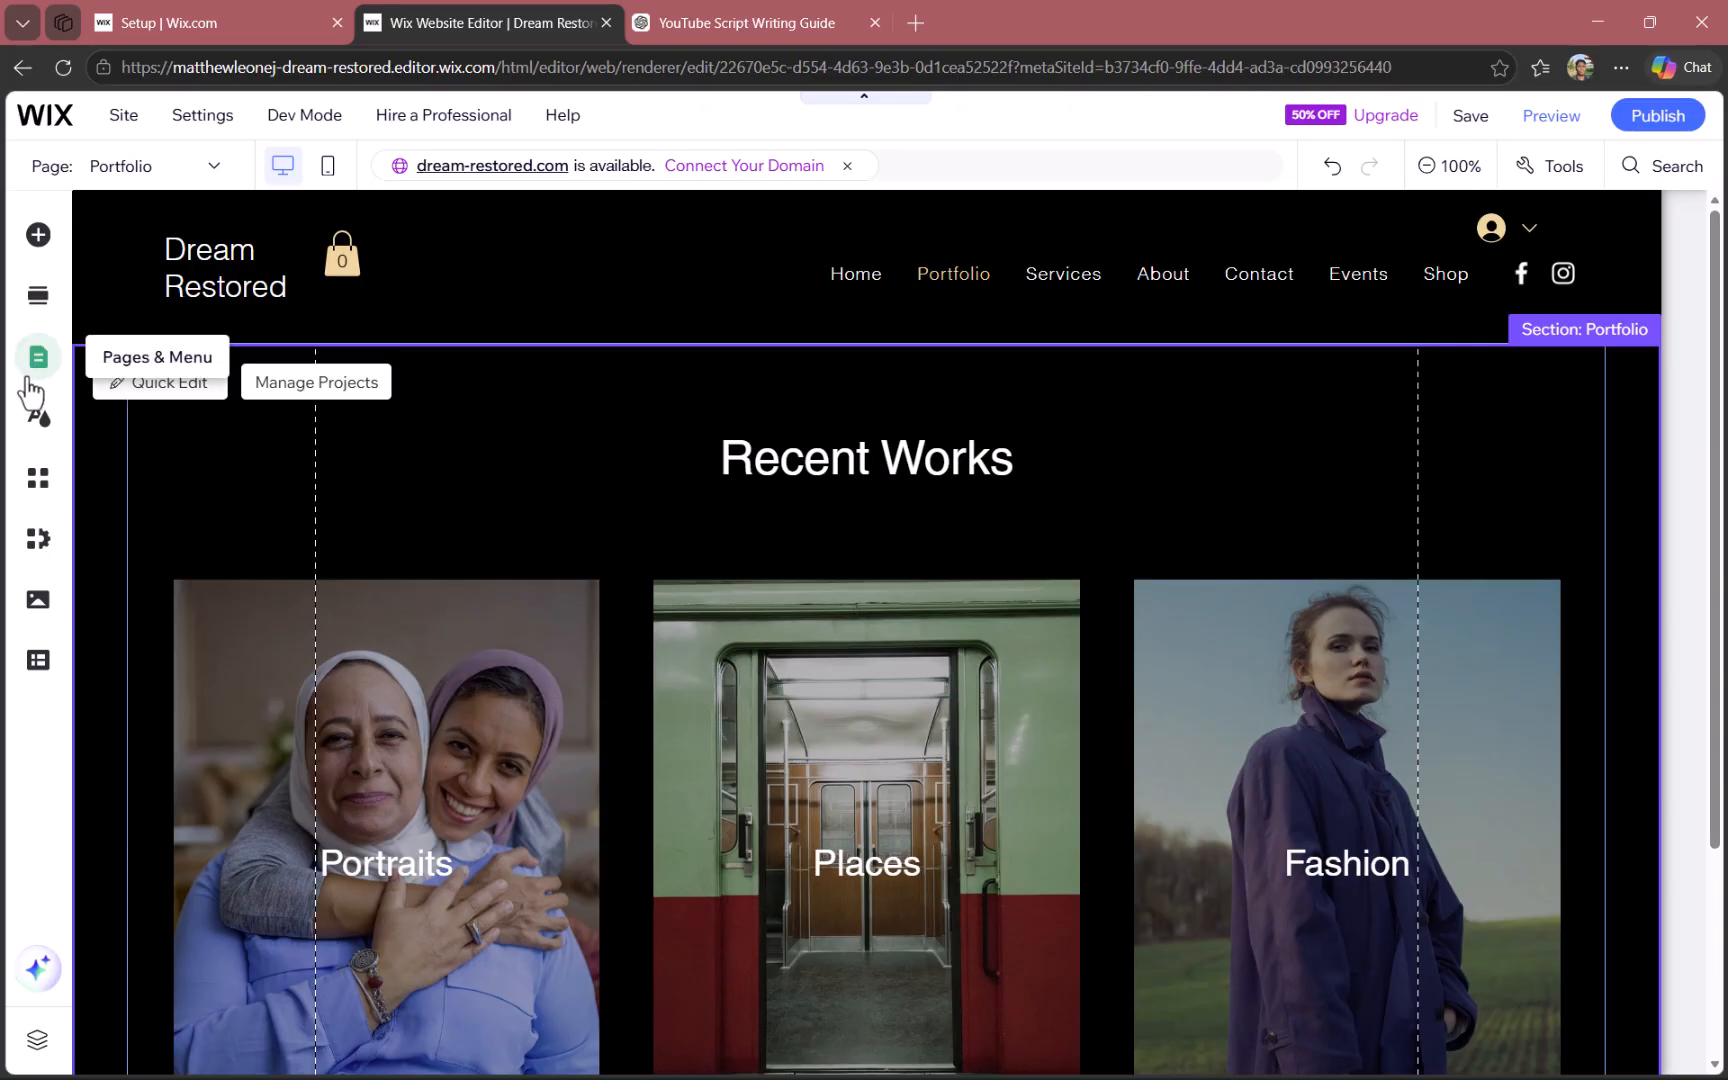
click(30, 380)
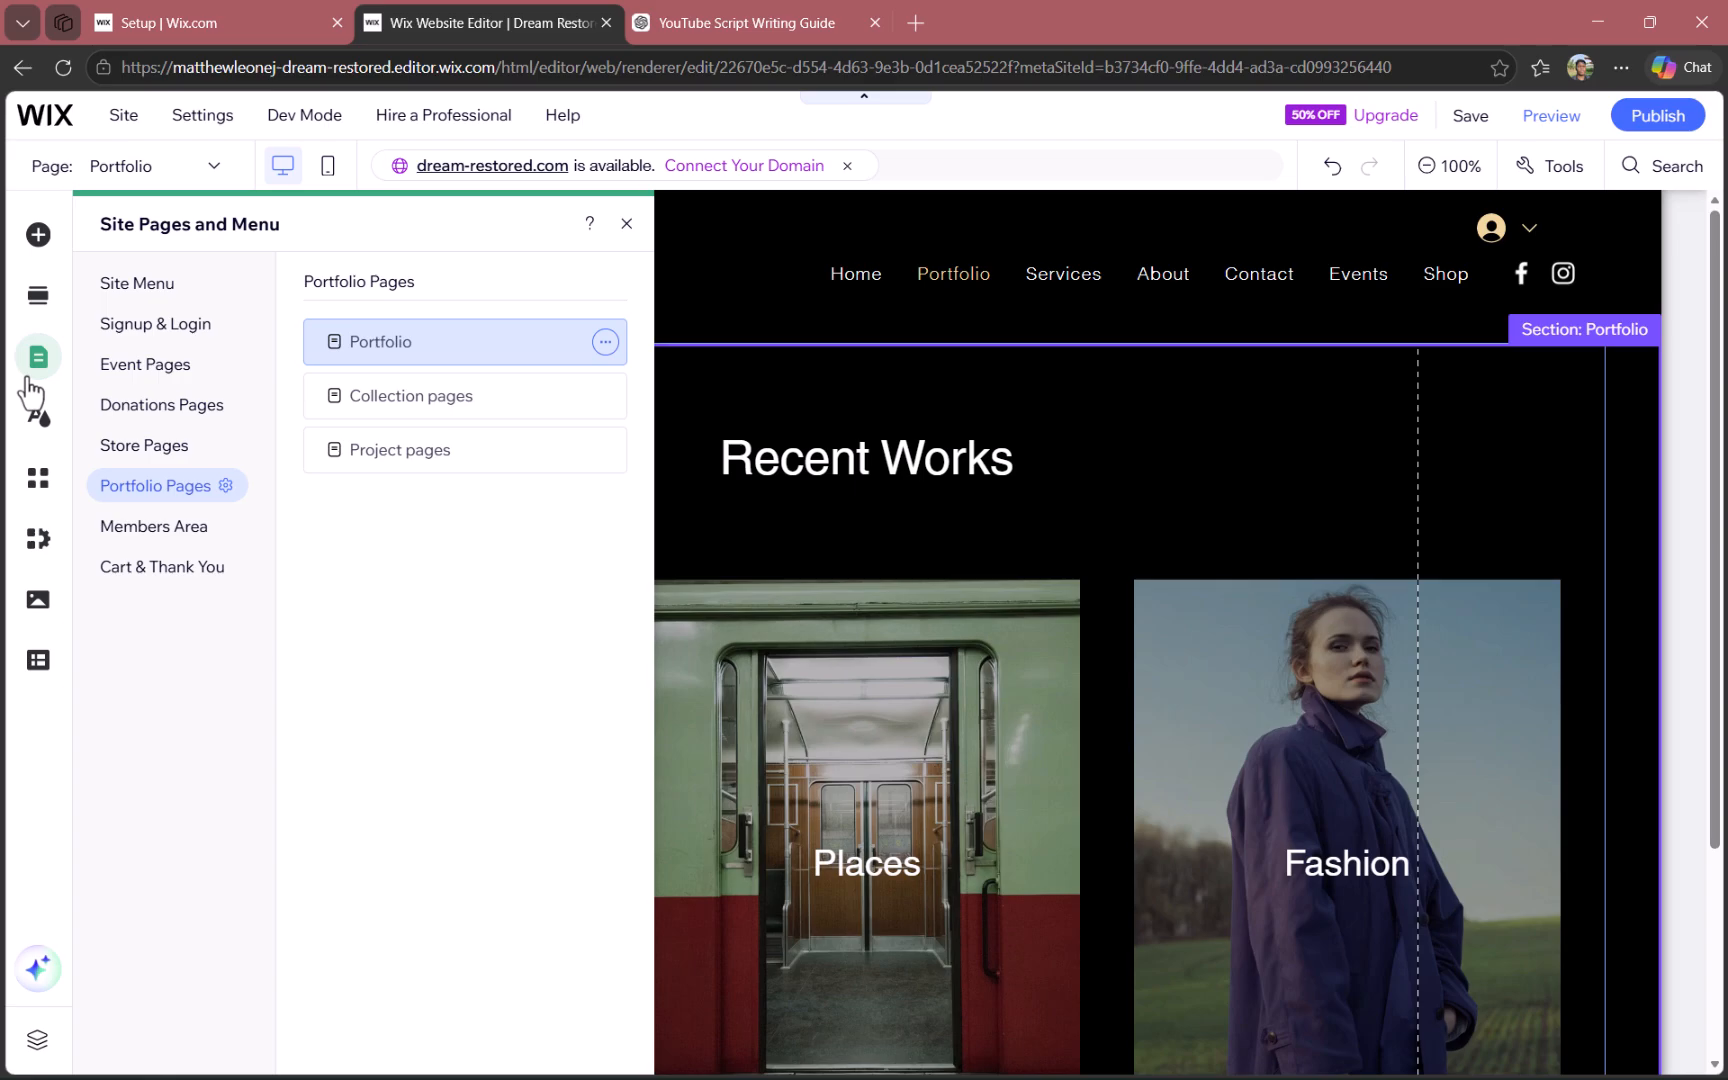
click(137, 284)
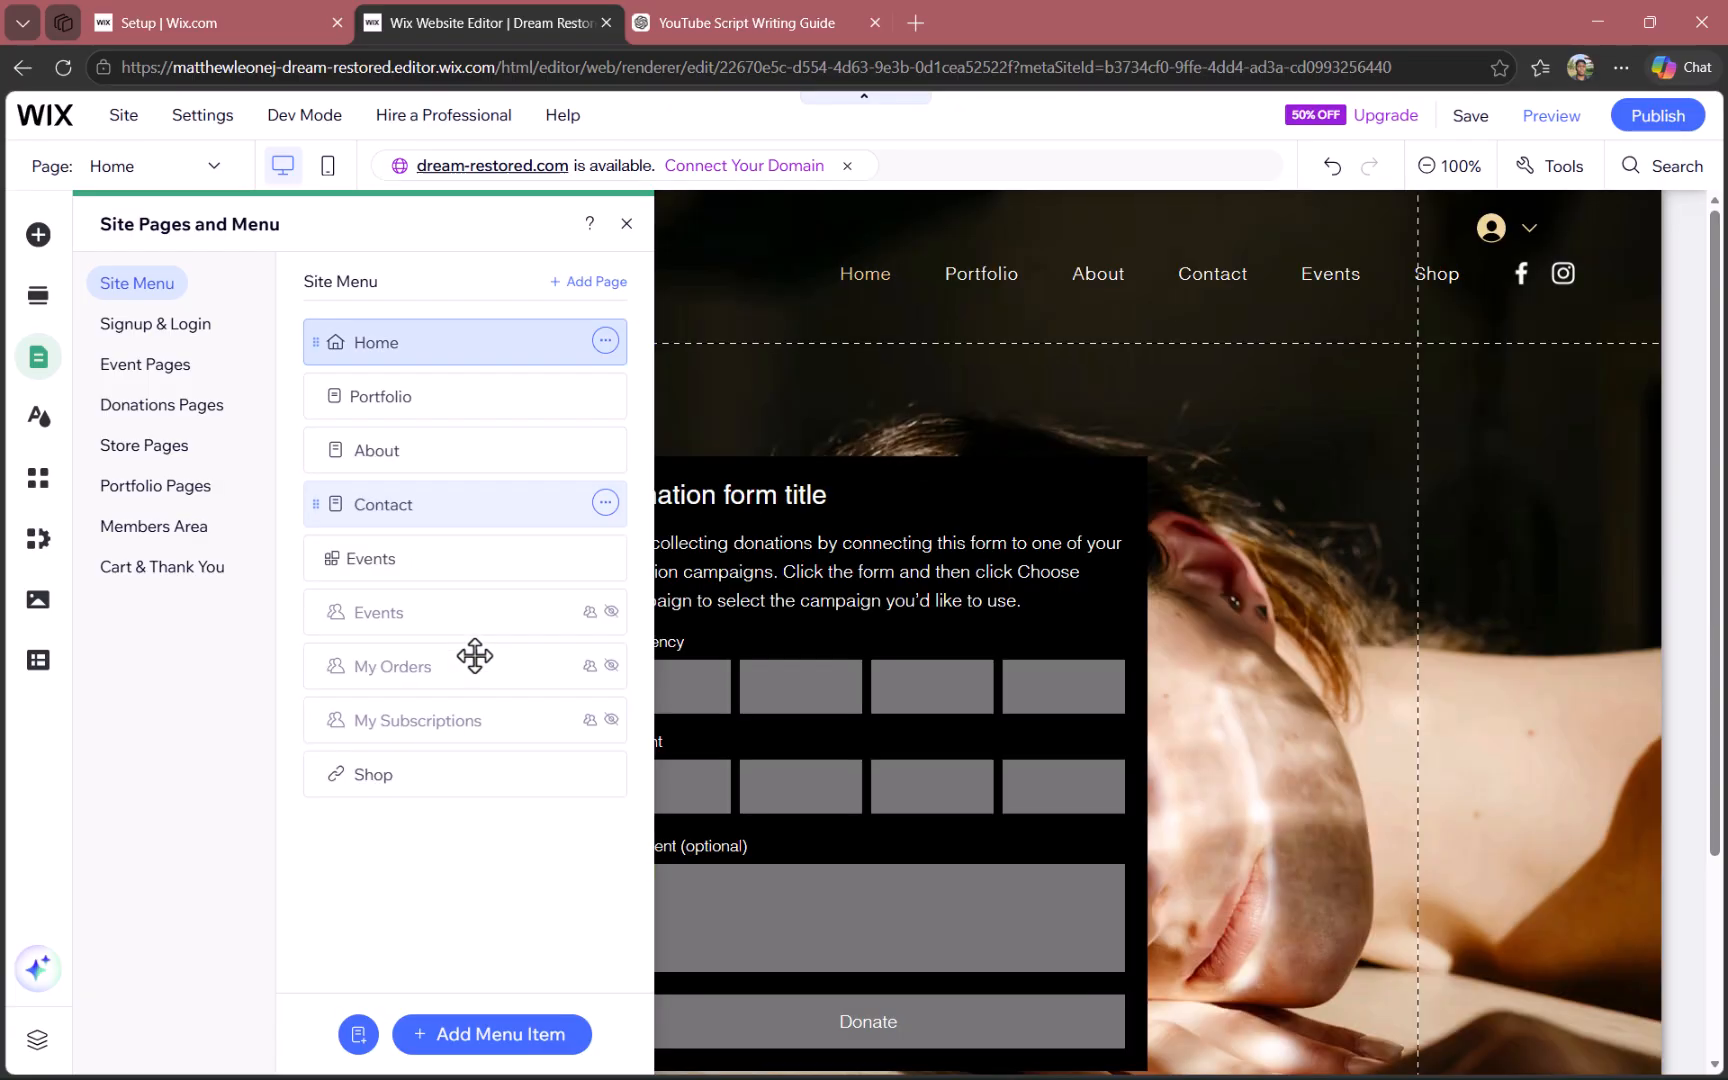
- Add a new page from the Classic template of the Services category and keep the name Services
click(358, 1034)
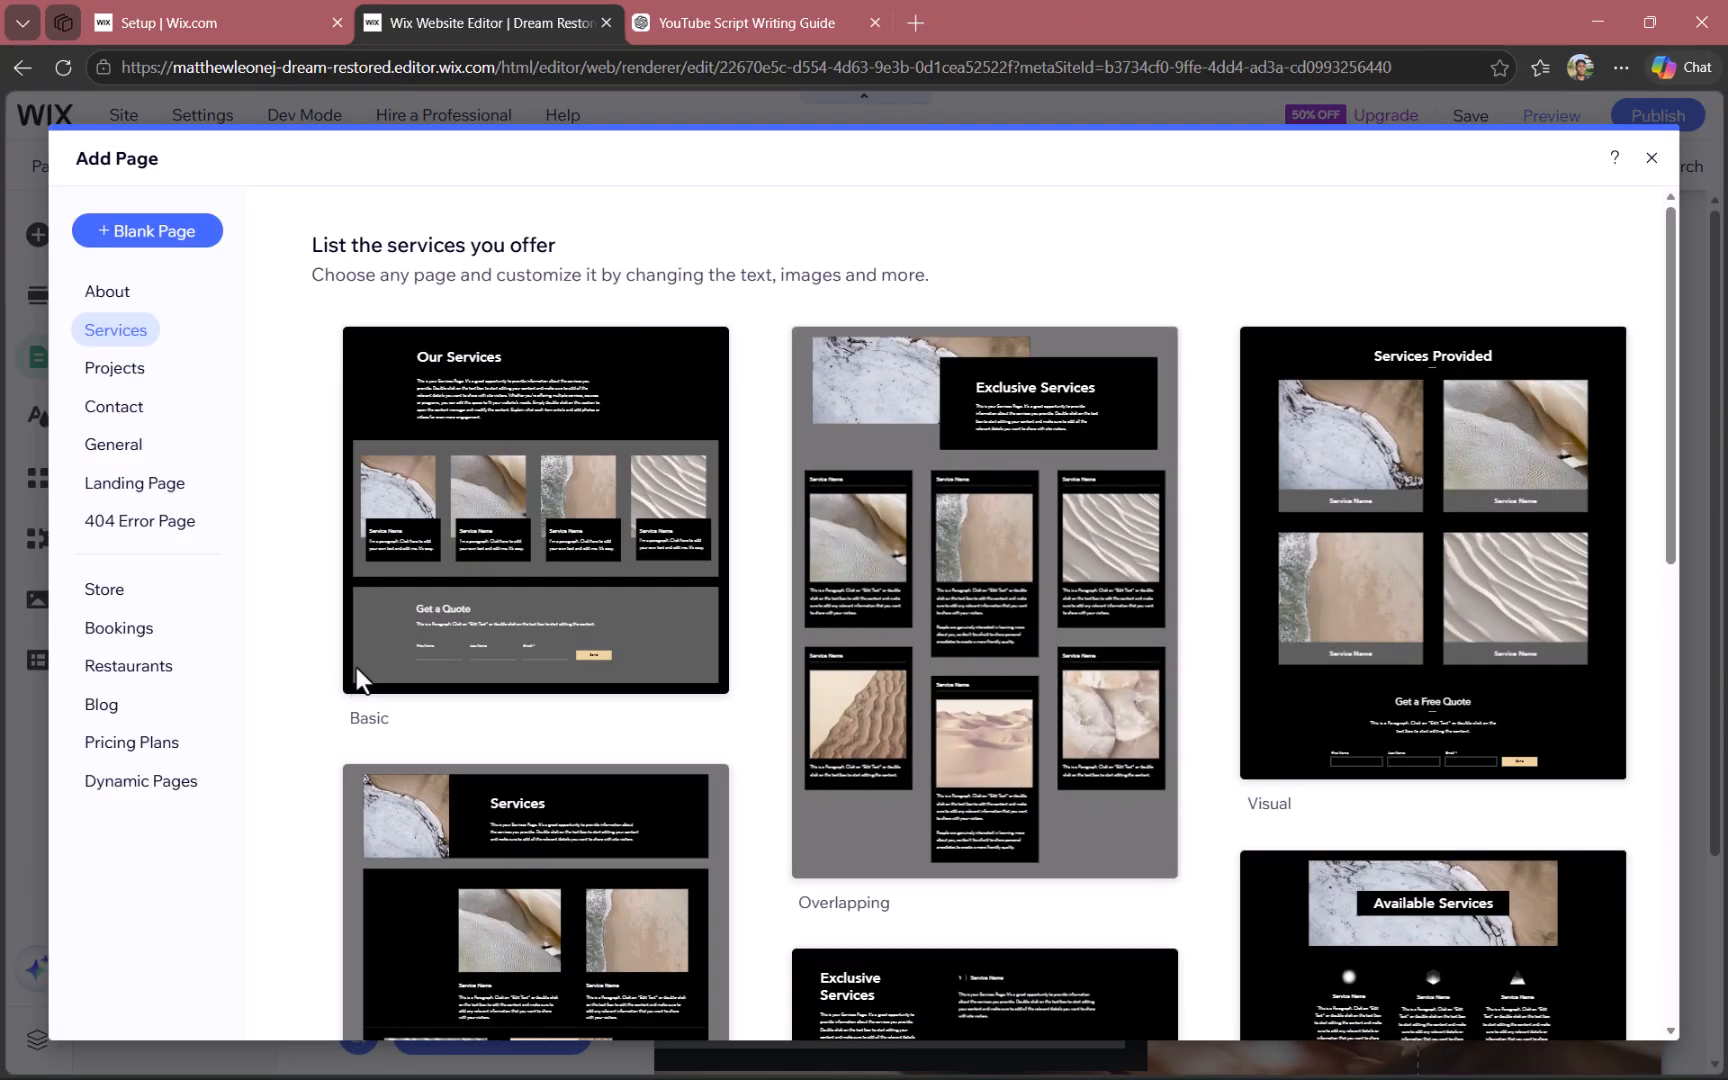
mouse_move(356, 668)
mouse_move(1040, 672)
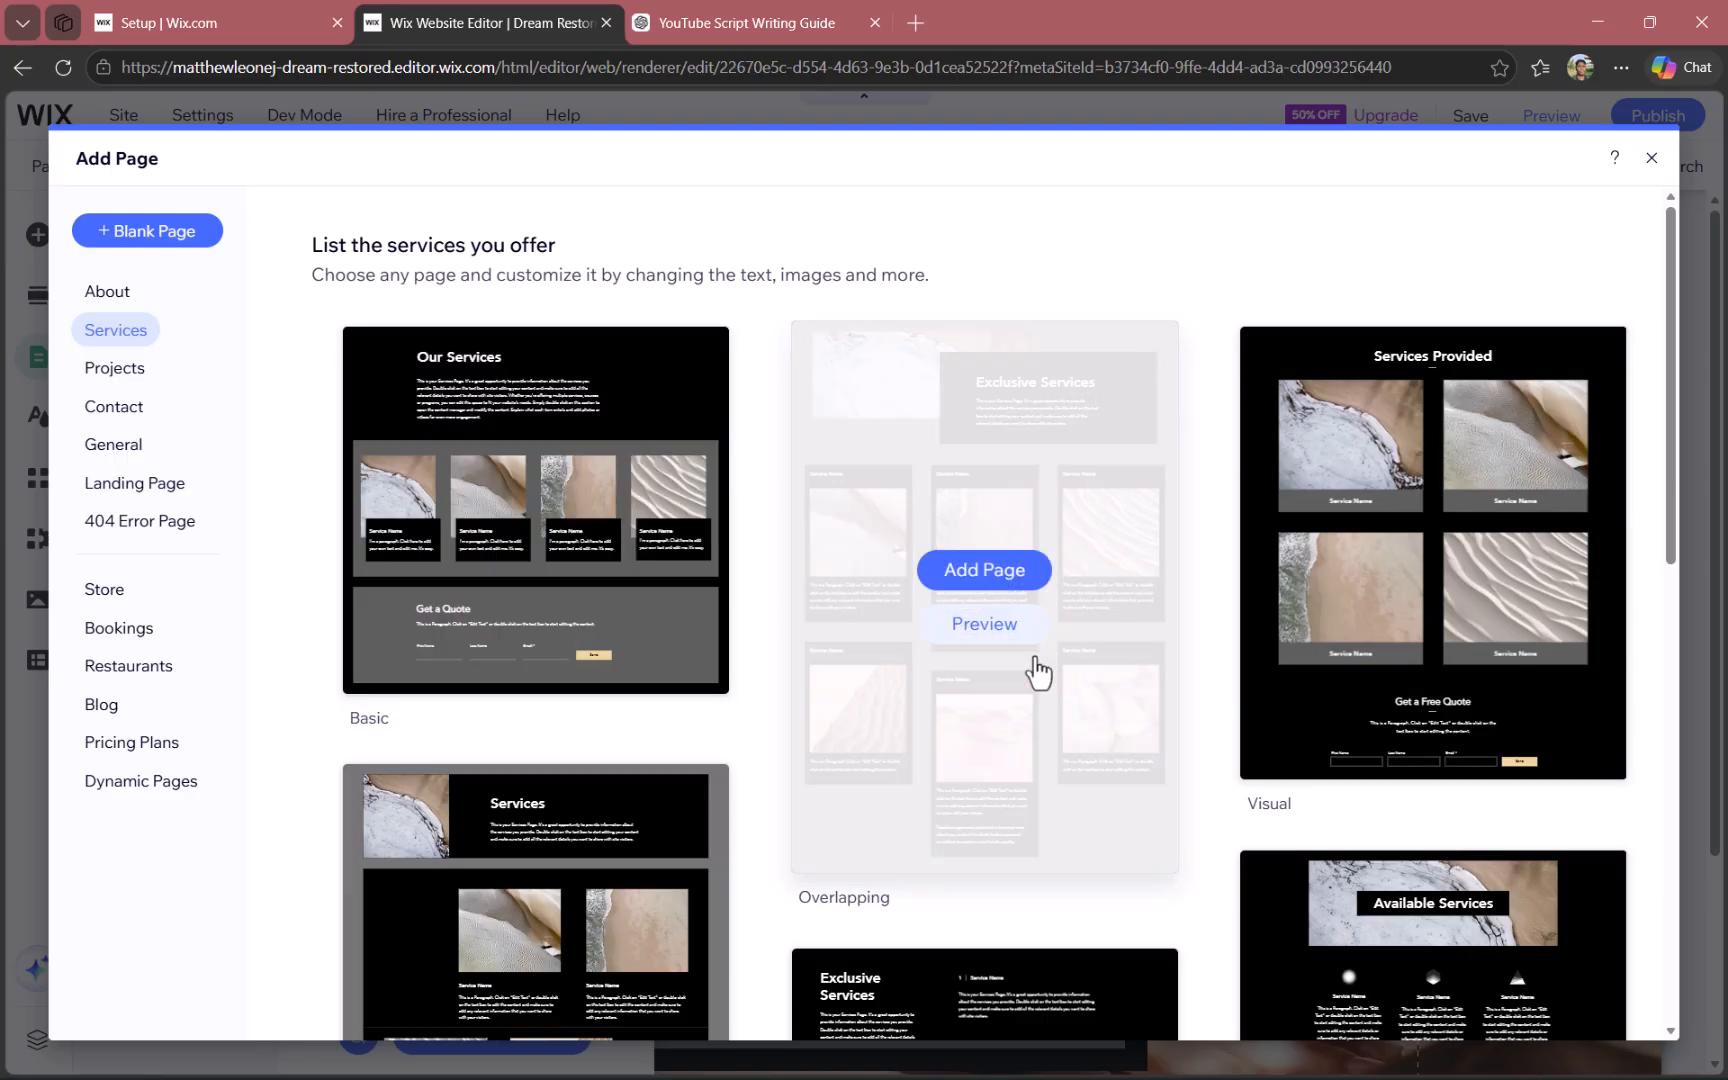
scroll(1040, 672, down, 15)
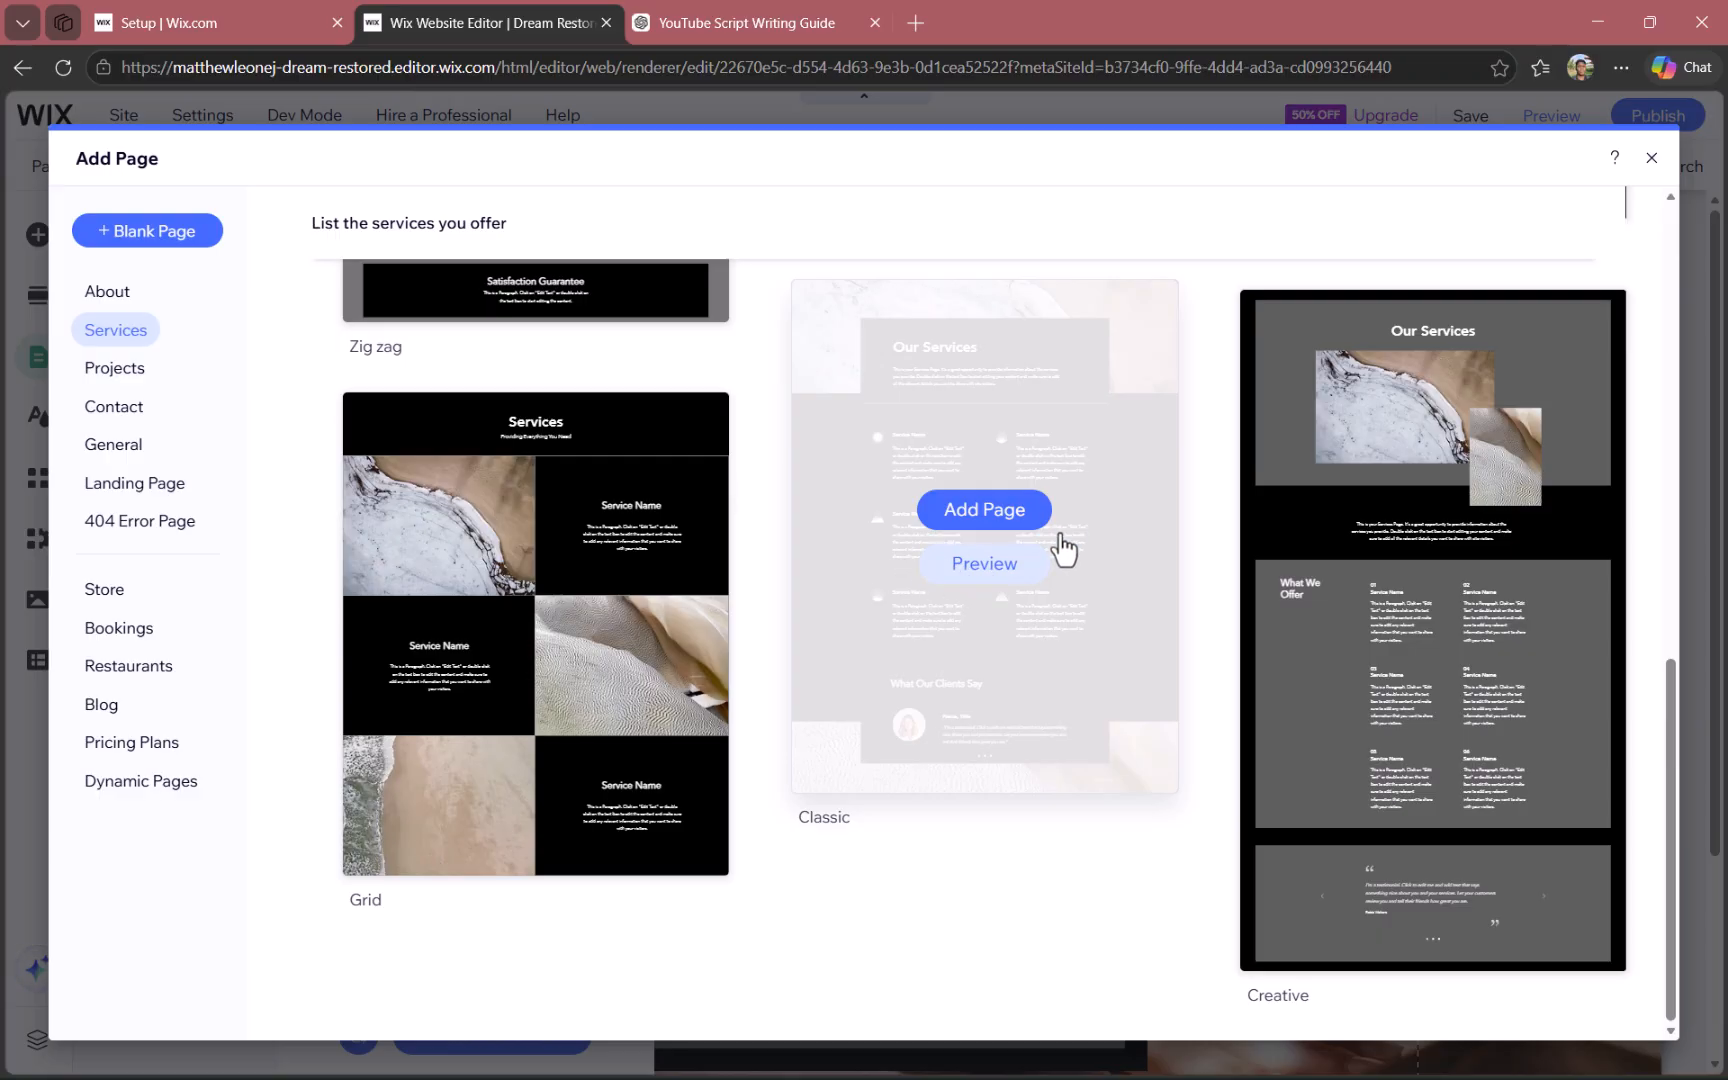
click(1005, 522)
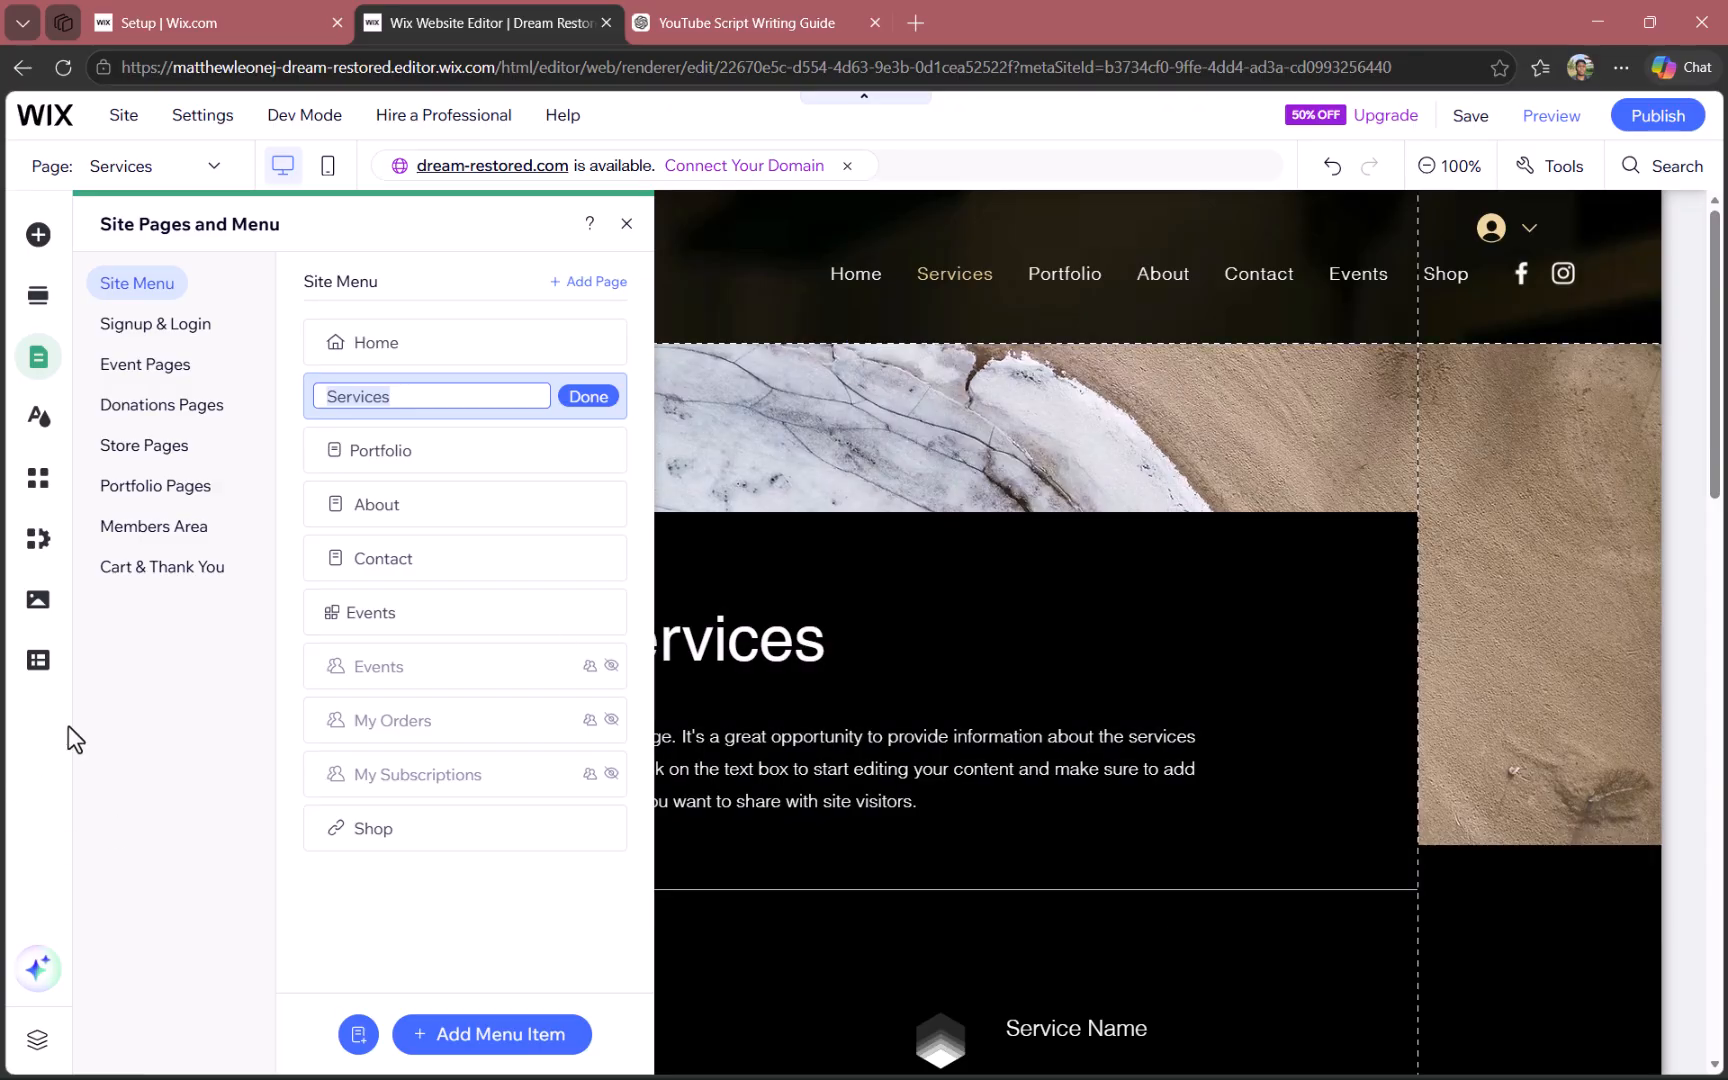
click(143, 714)
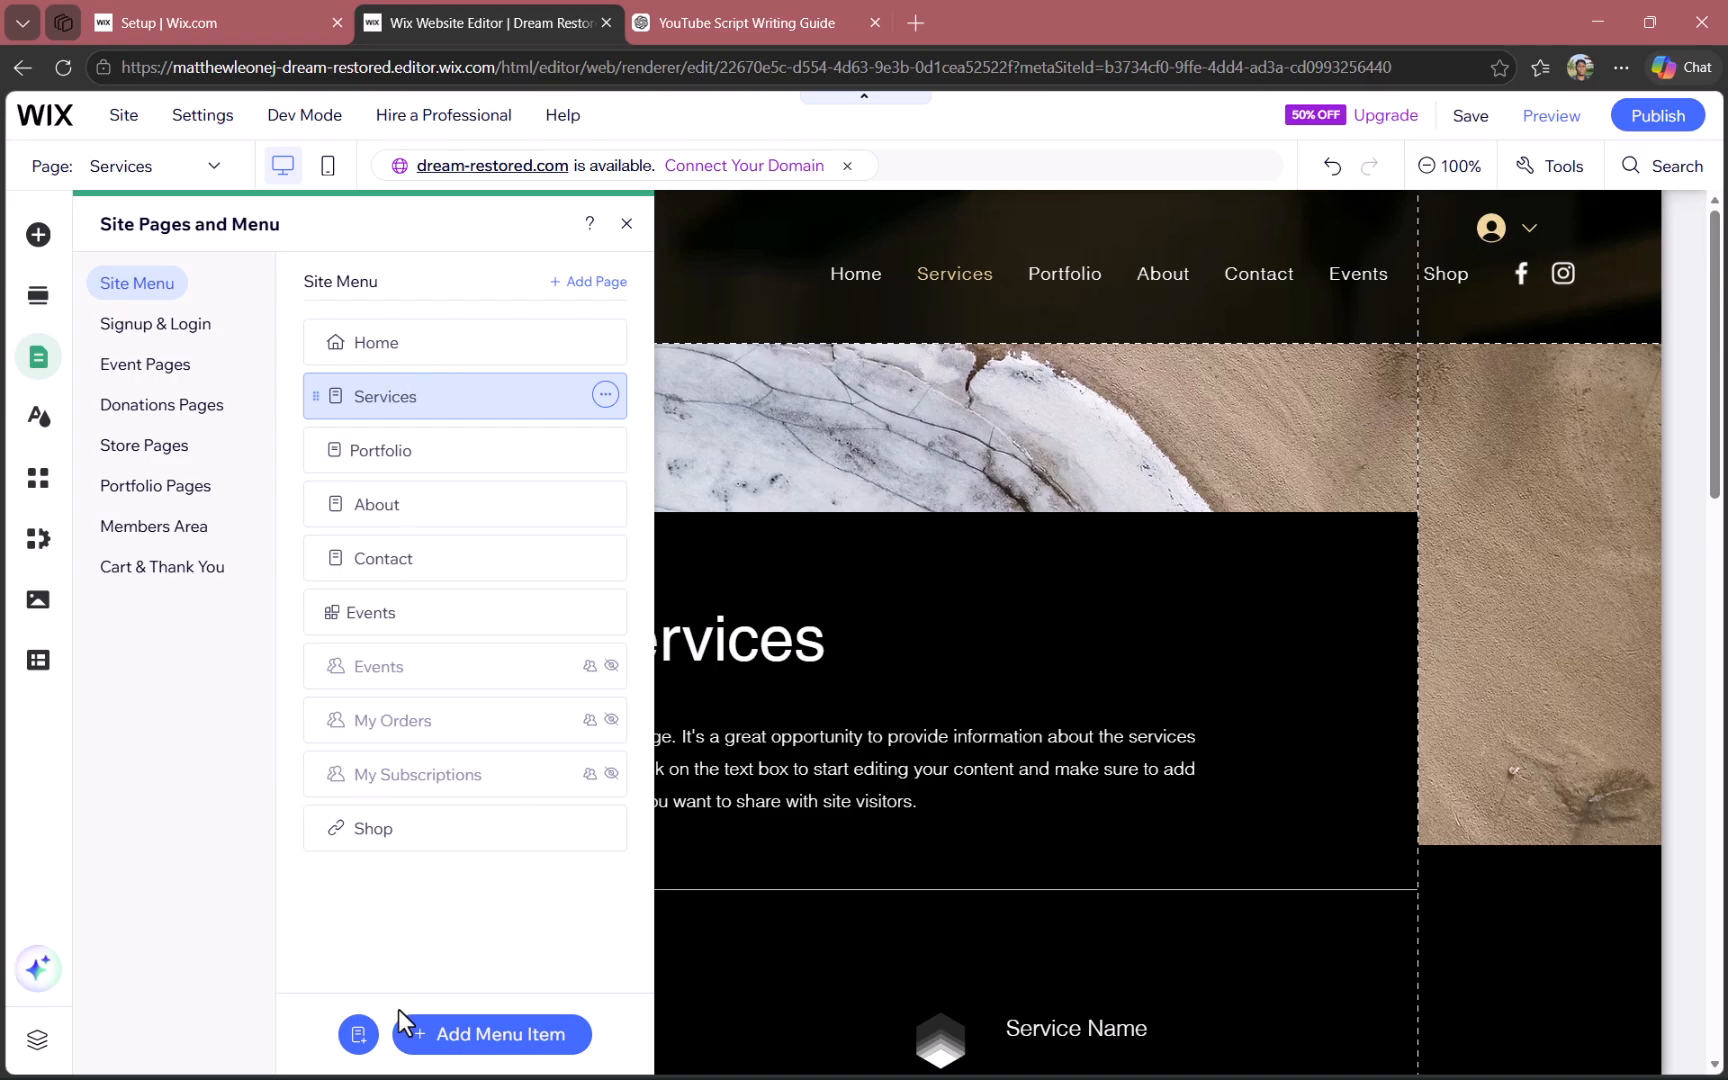
- Add a blank page to the site menu and name it Self Serve
click(358, 1036)
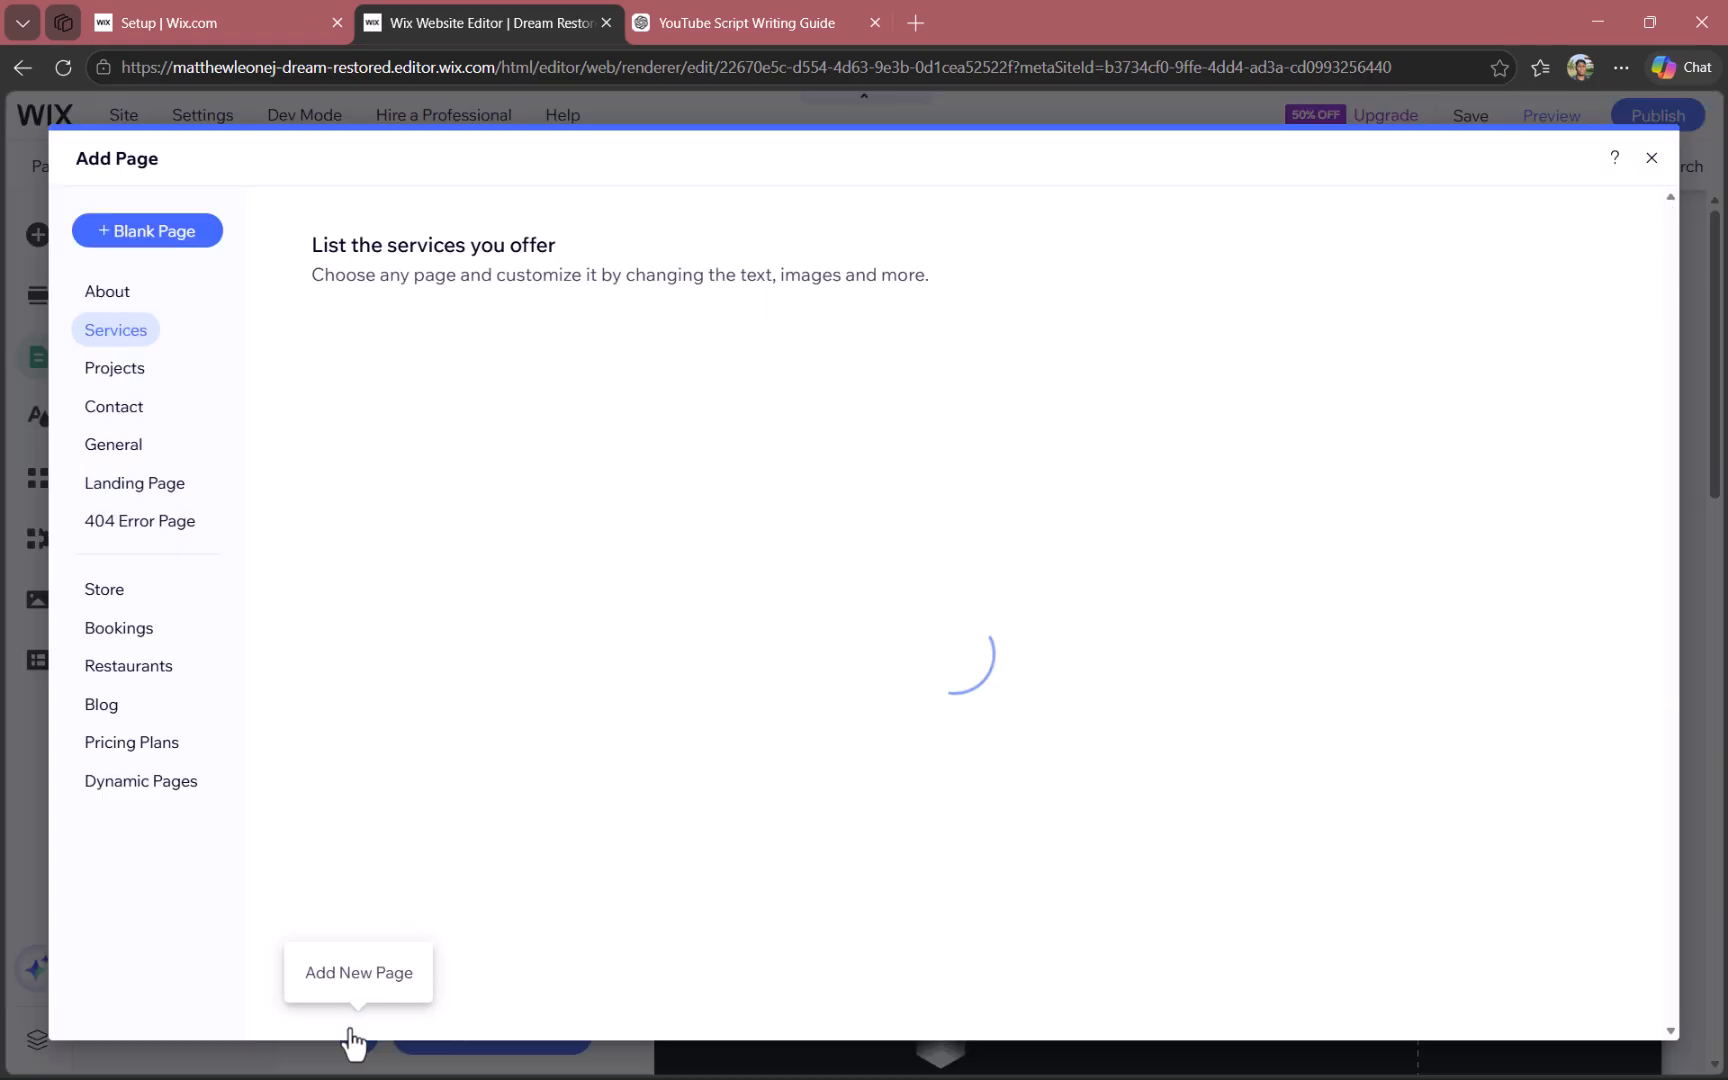
click(190, 230)
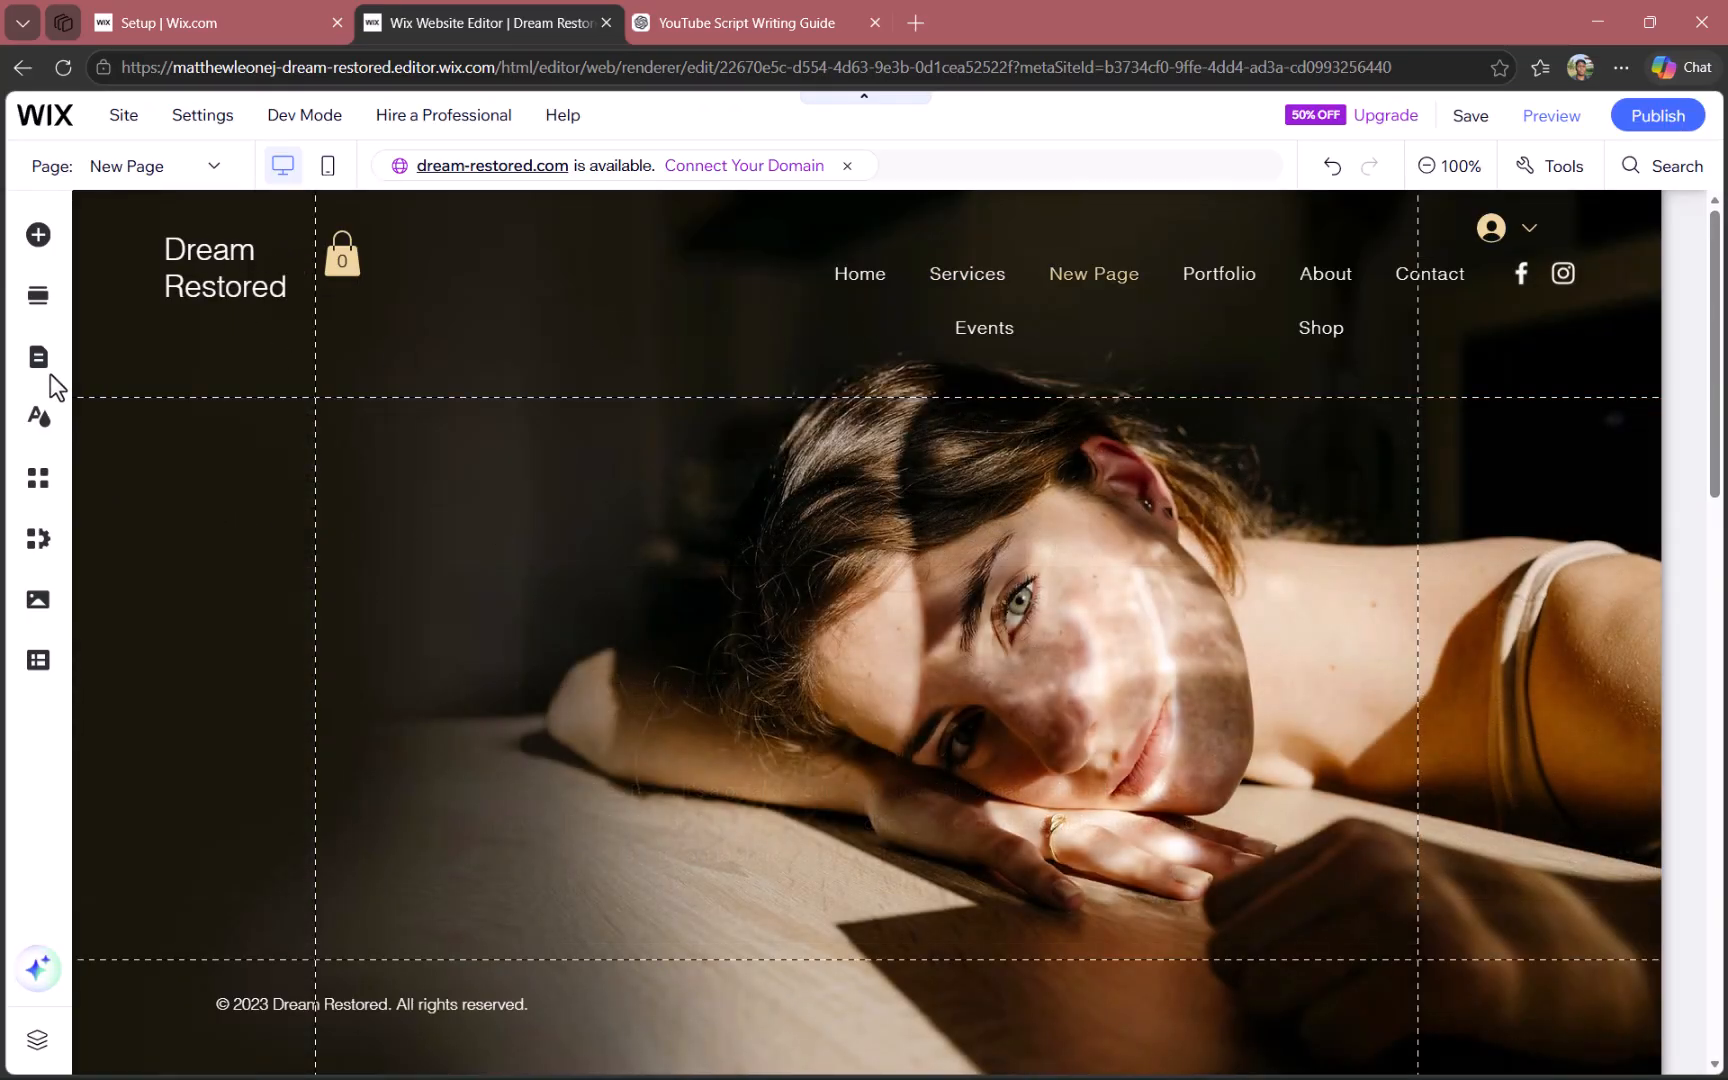
click(38, 356)
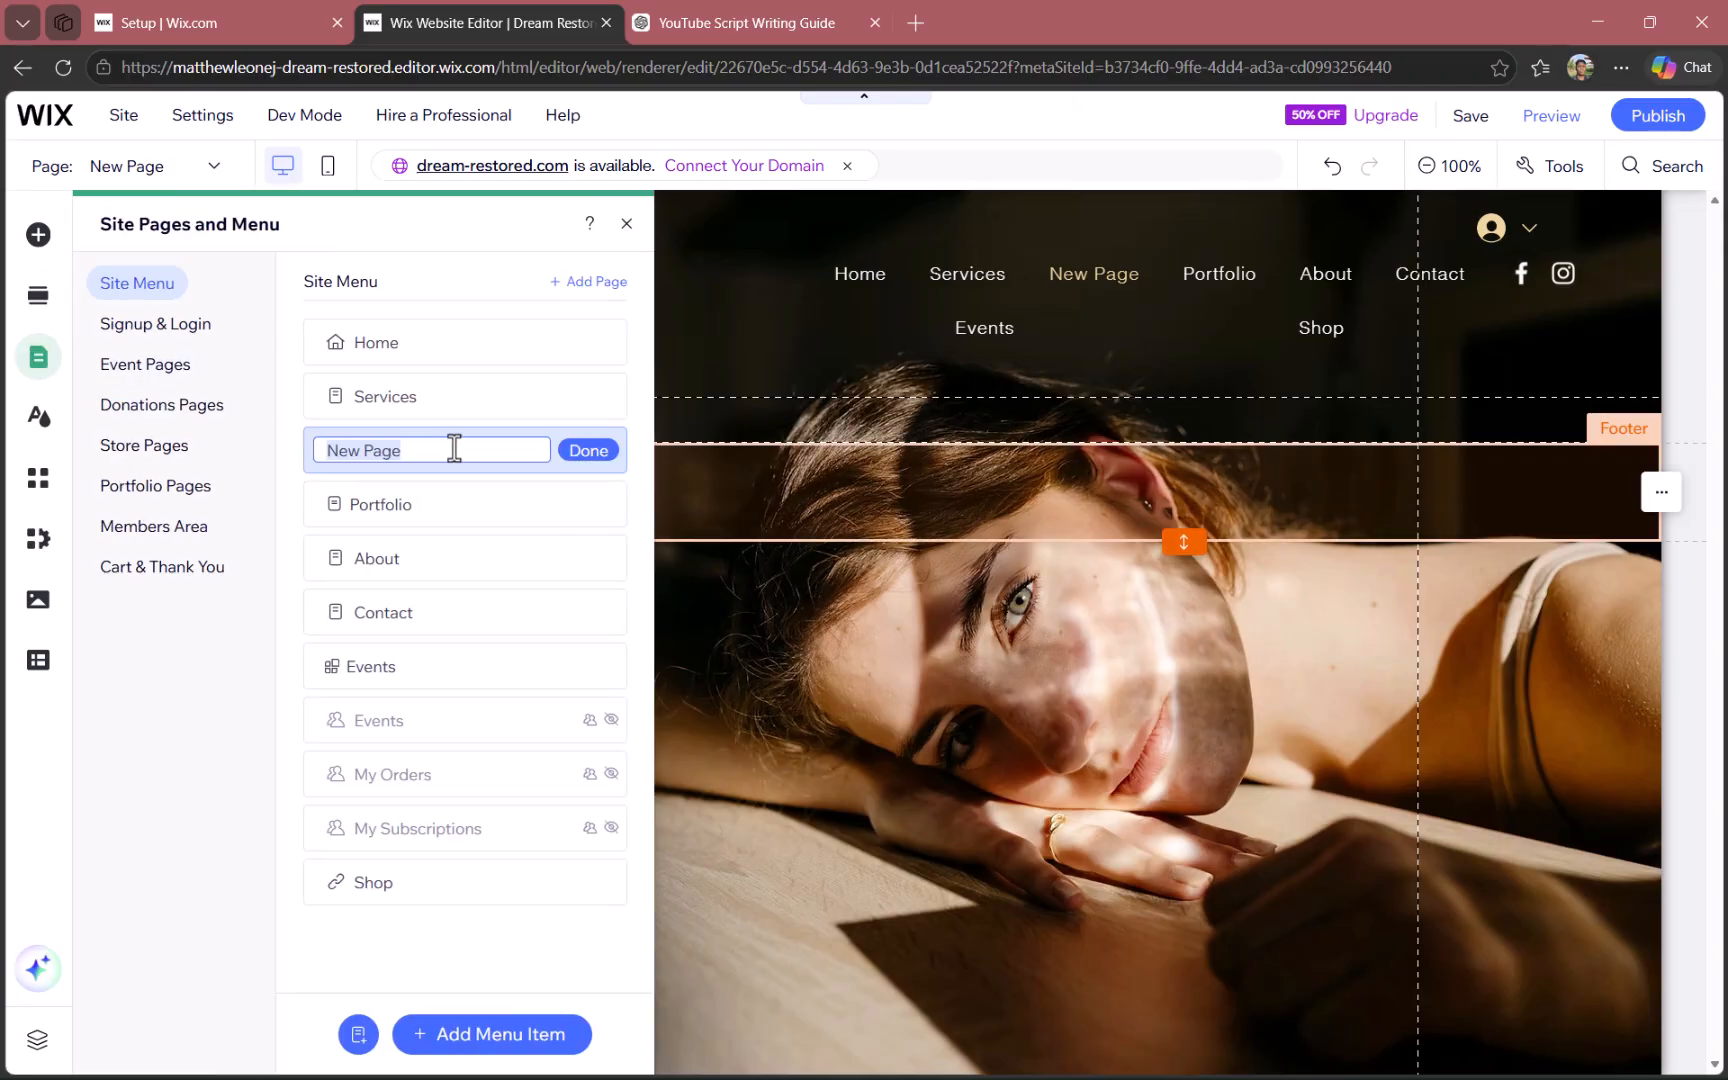
text(Self Serve)
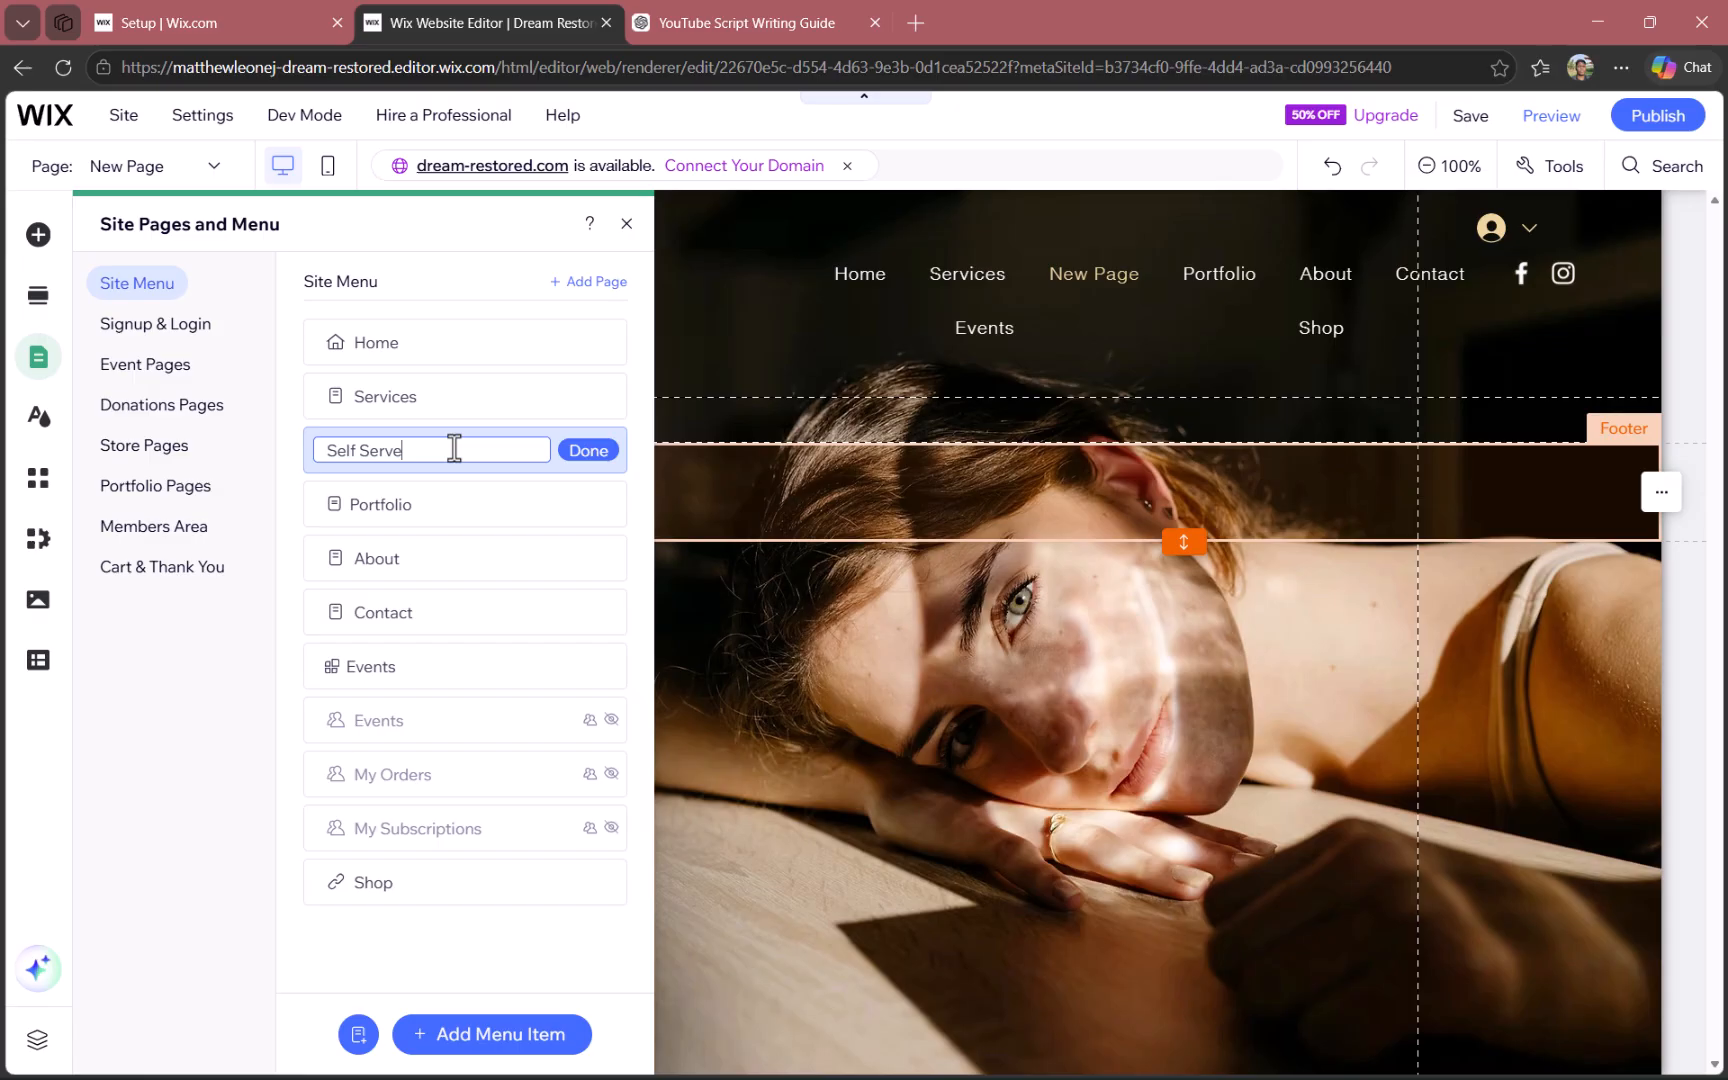
click(600, 458)
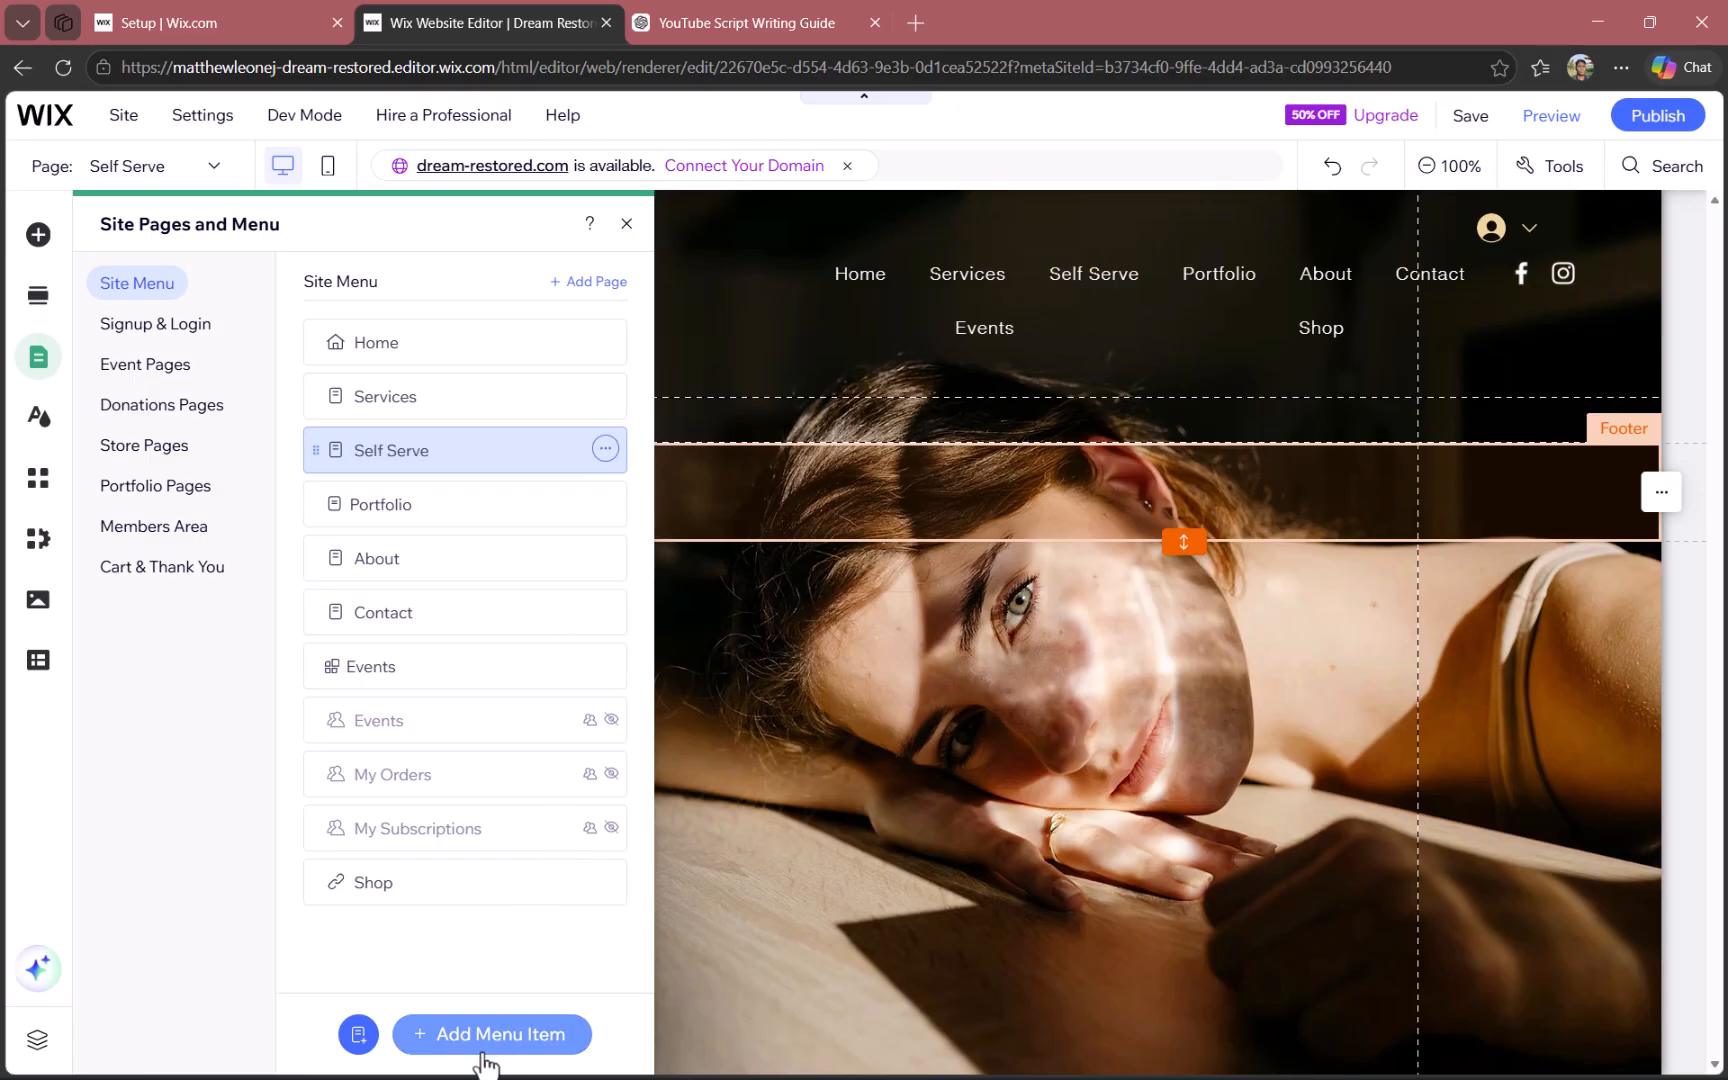
- Add a page from the Side by side template of the Projects category and keep the name Projects
click(357, 1035)
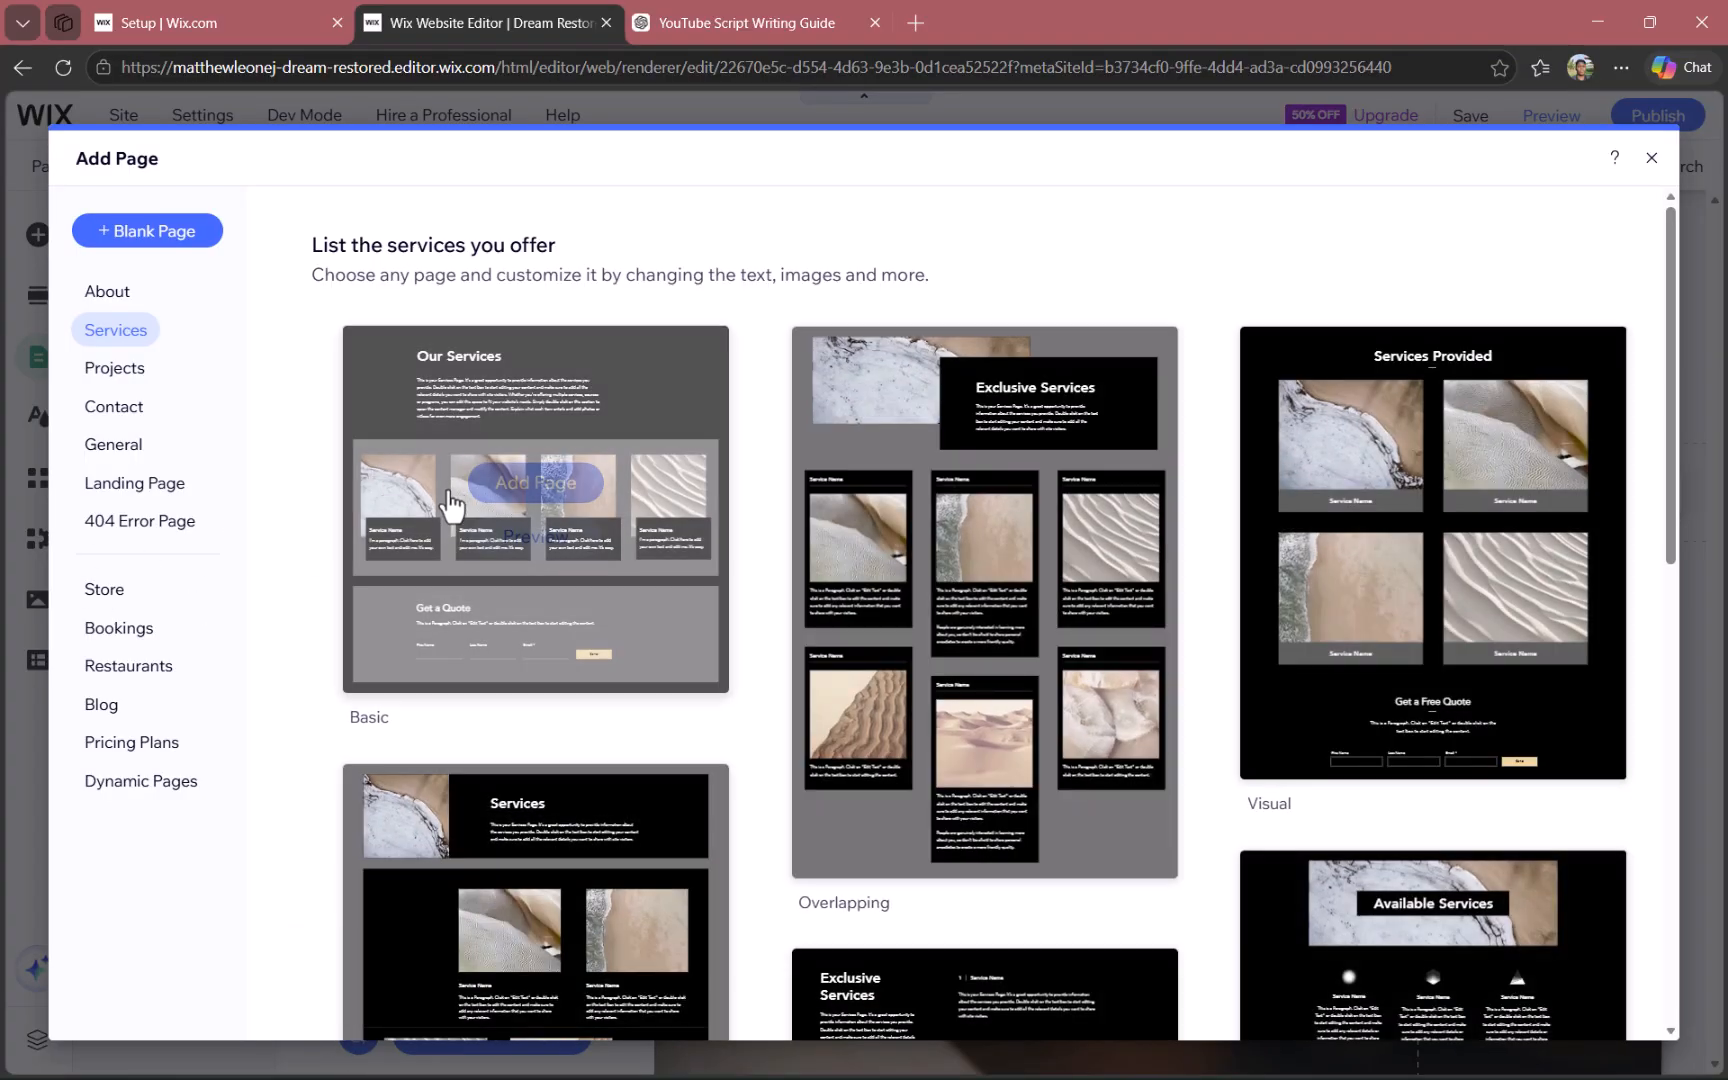
click(120, 370)
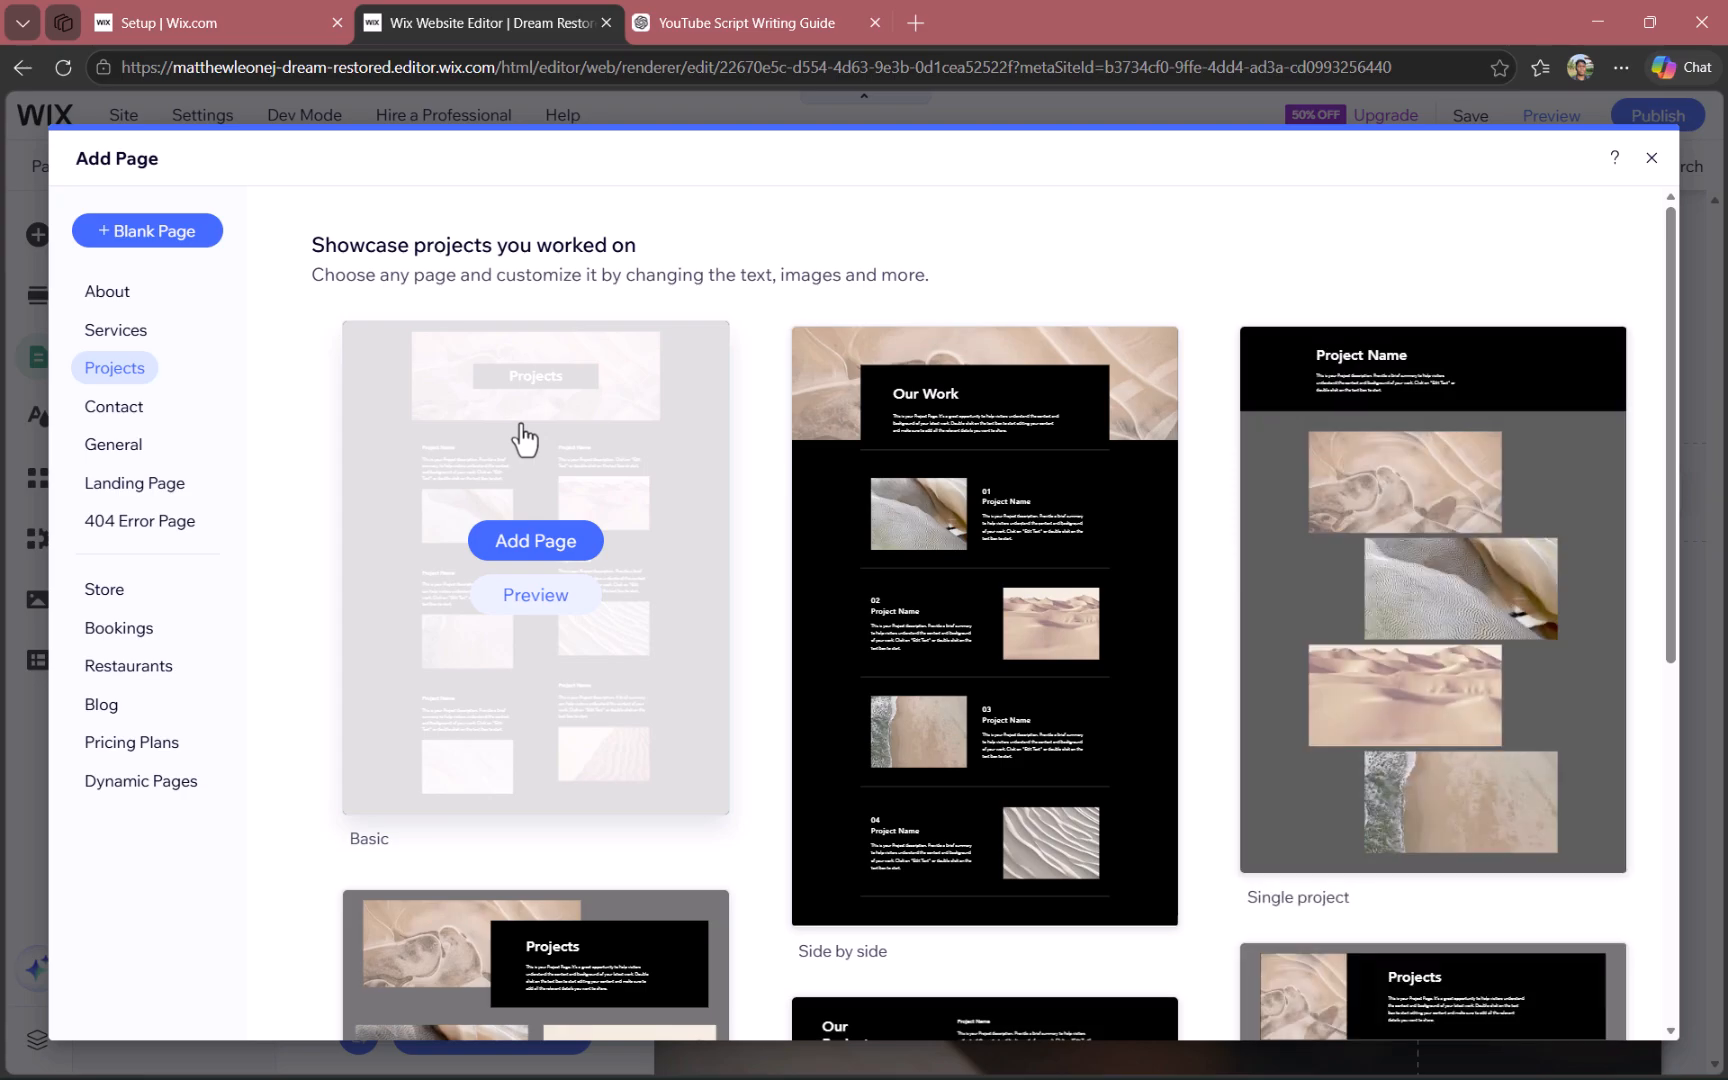
mouse_move(1030, 928)
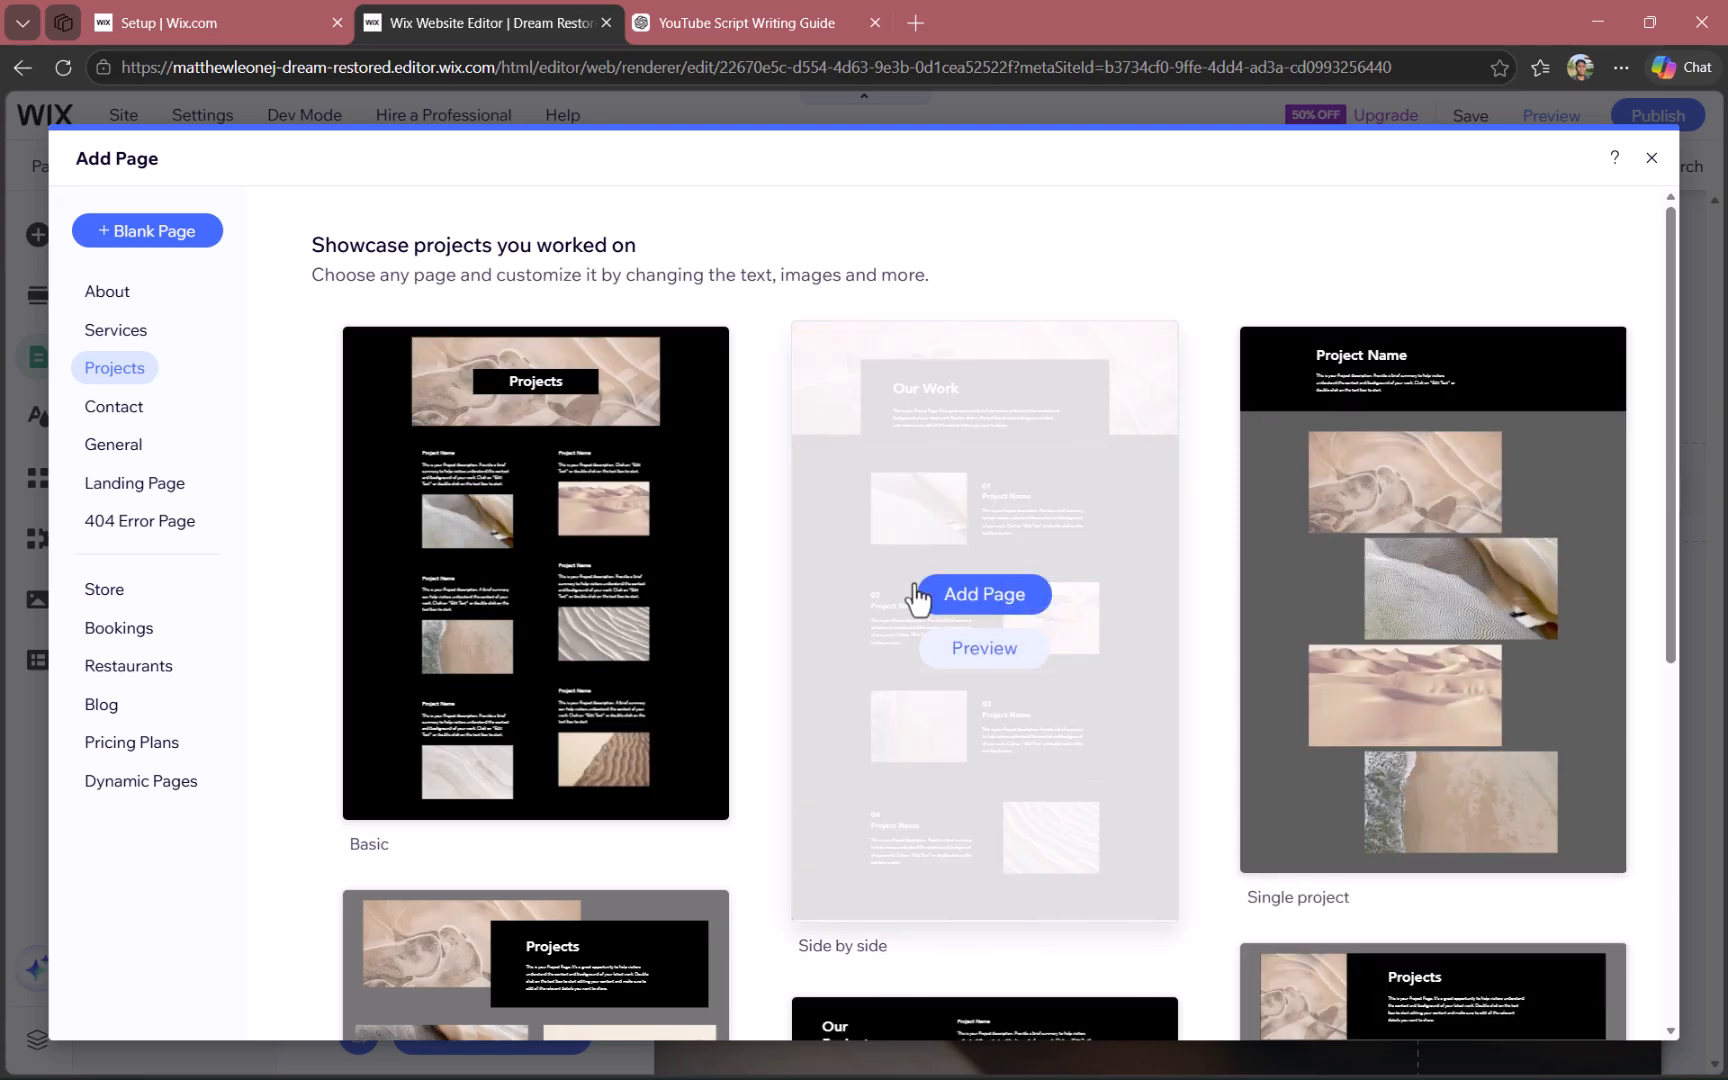
click(974, 610)
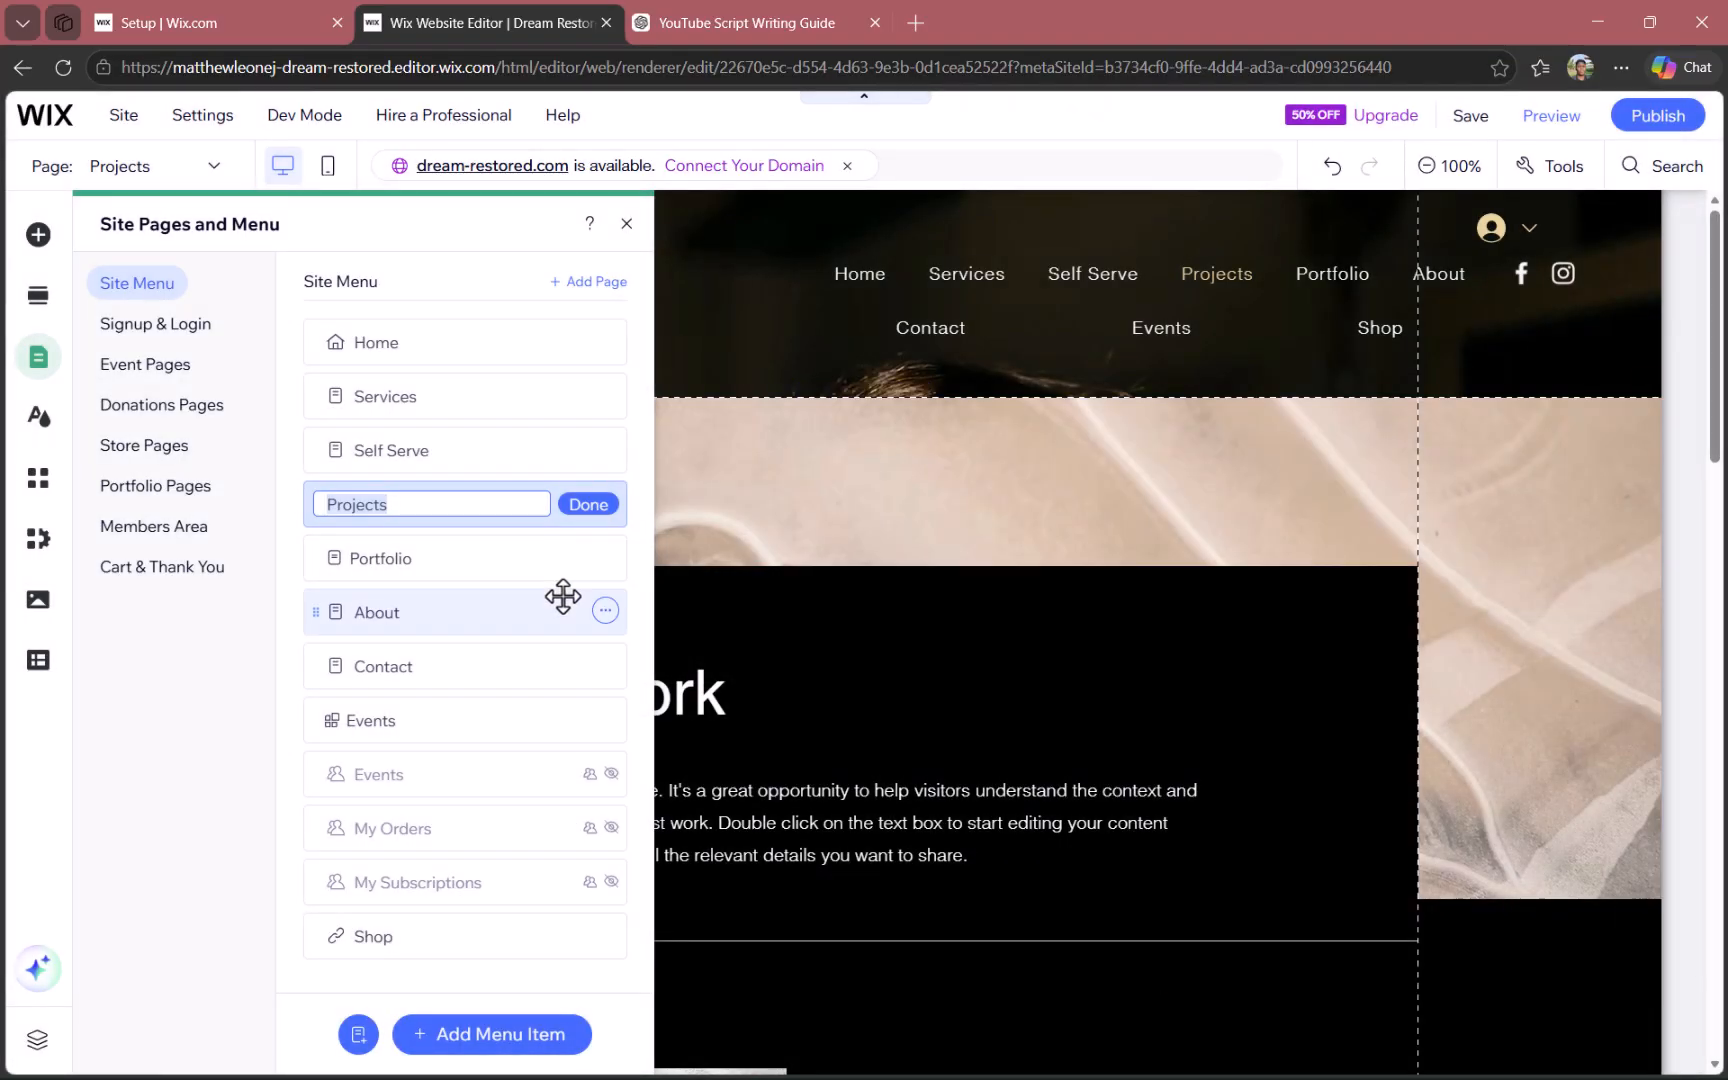
click(586, 512)
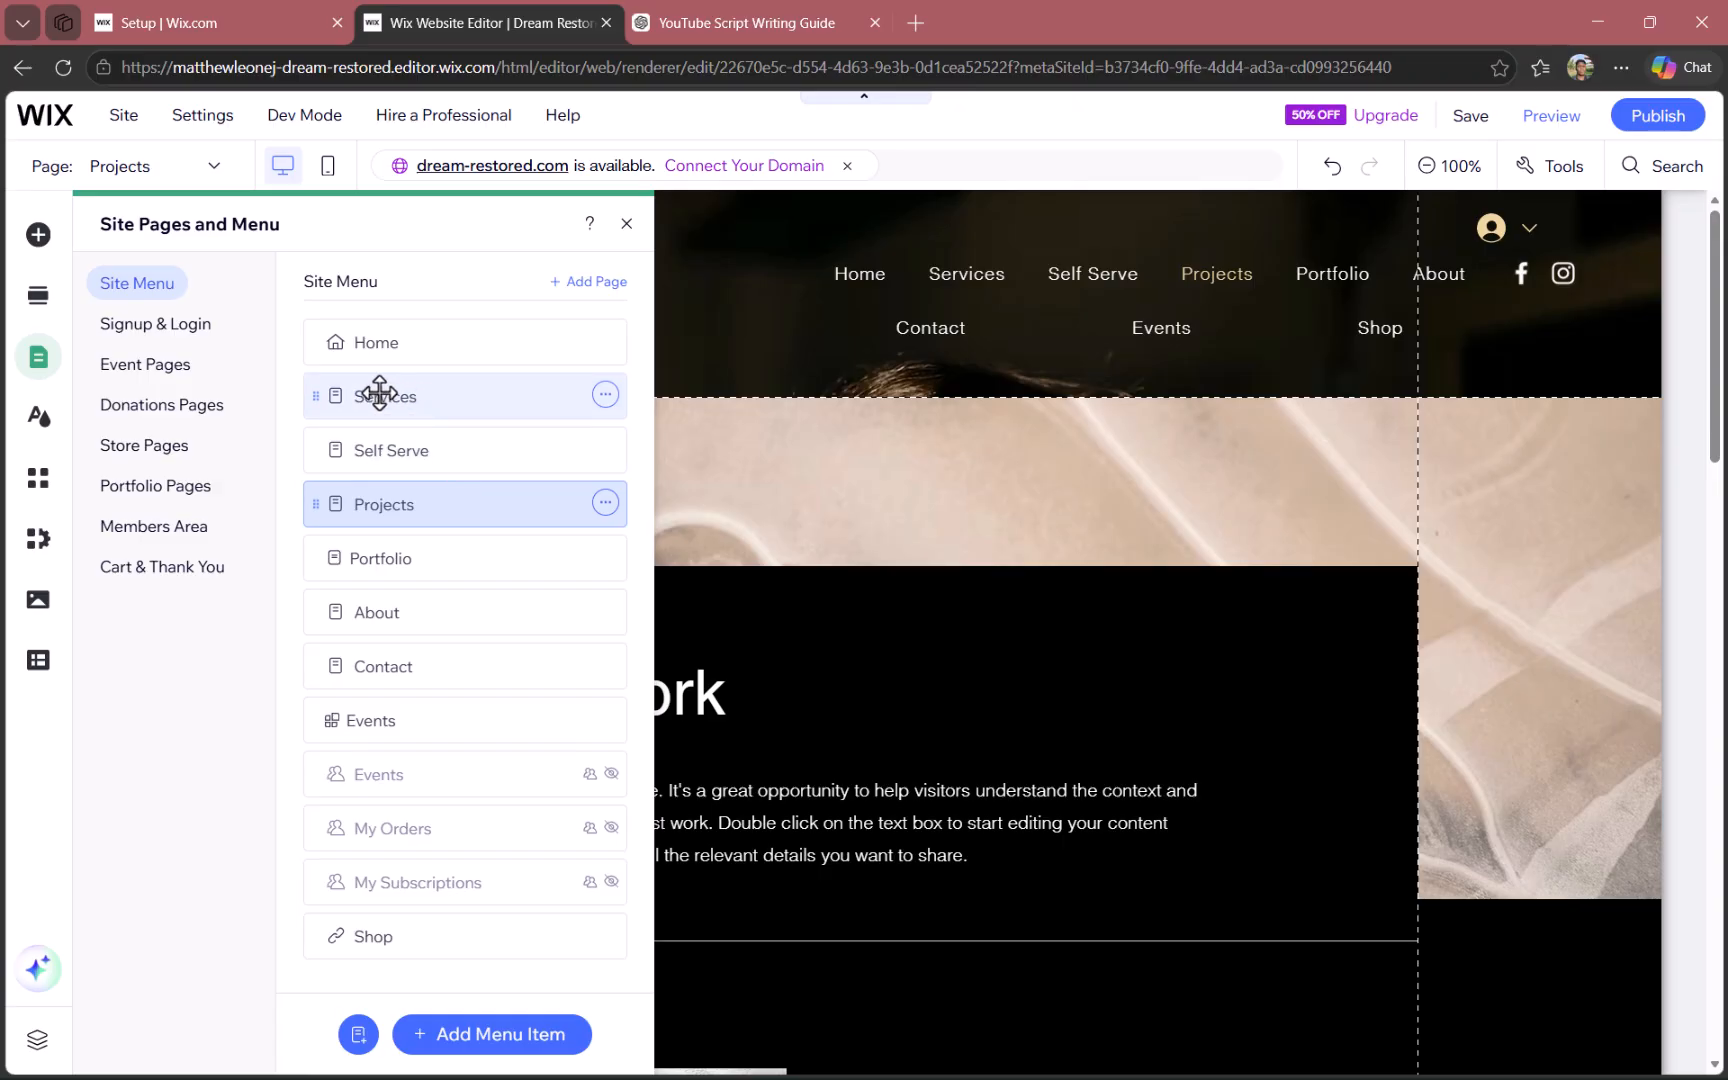
- Make the Self Serve page a subpage of Services in the site menu
mouse_move(401, 465)
mouse_down()
mouse_move(428, 417)
mouse_move(397, 447)
mouse_move(405, 432)
mouse_move(418, 445)
mouse_up()
click(424, 410)
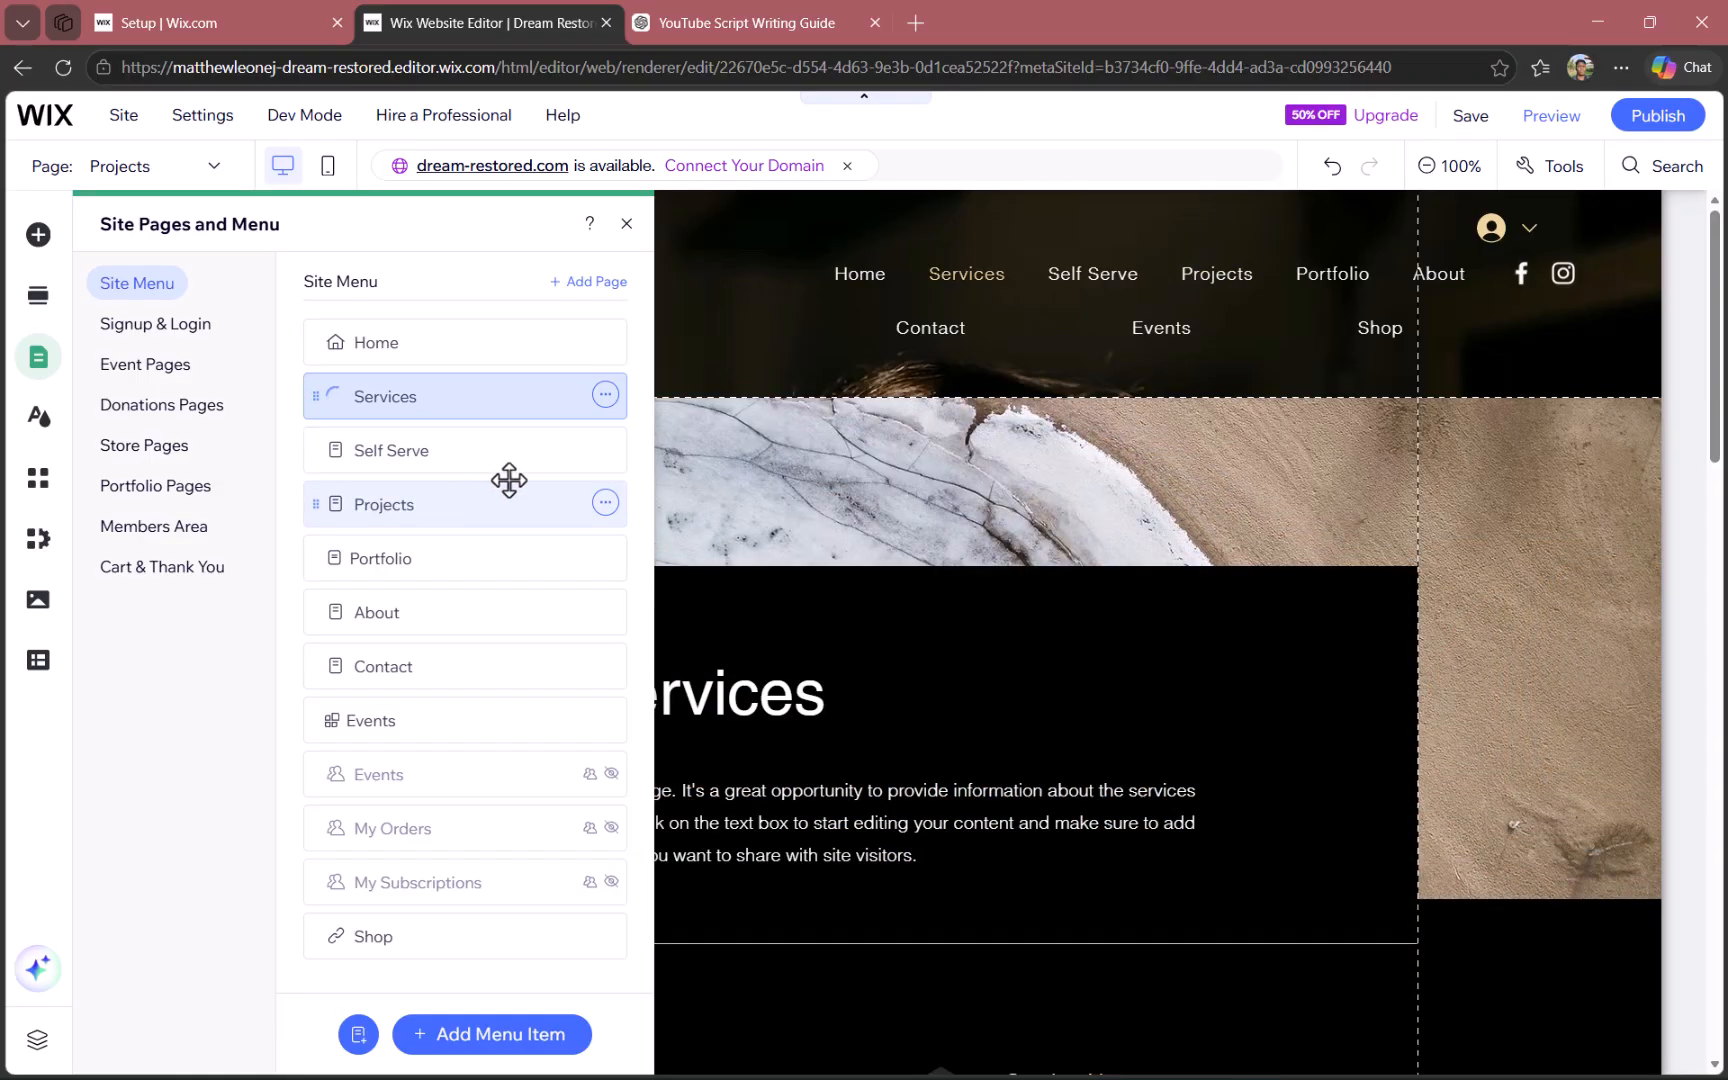
click(514, 460)
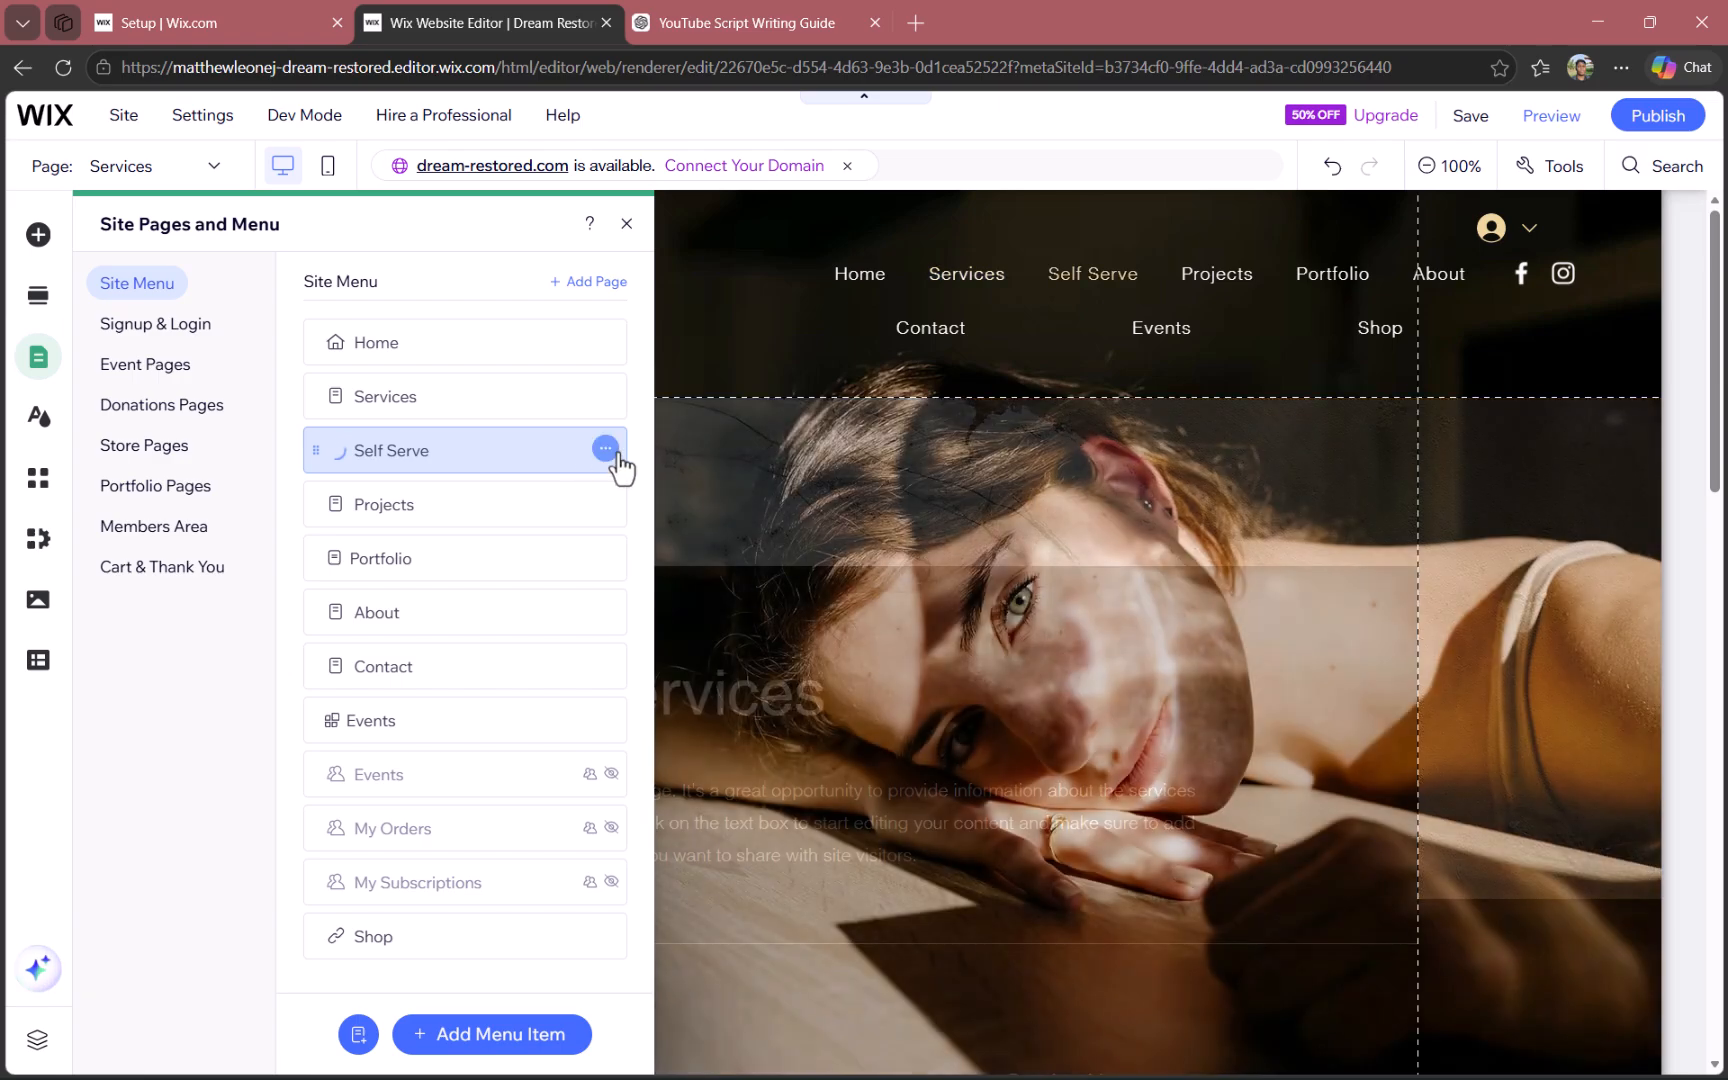
click(605, 452)
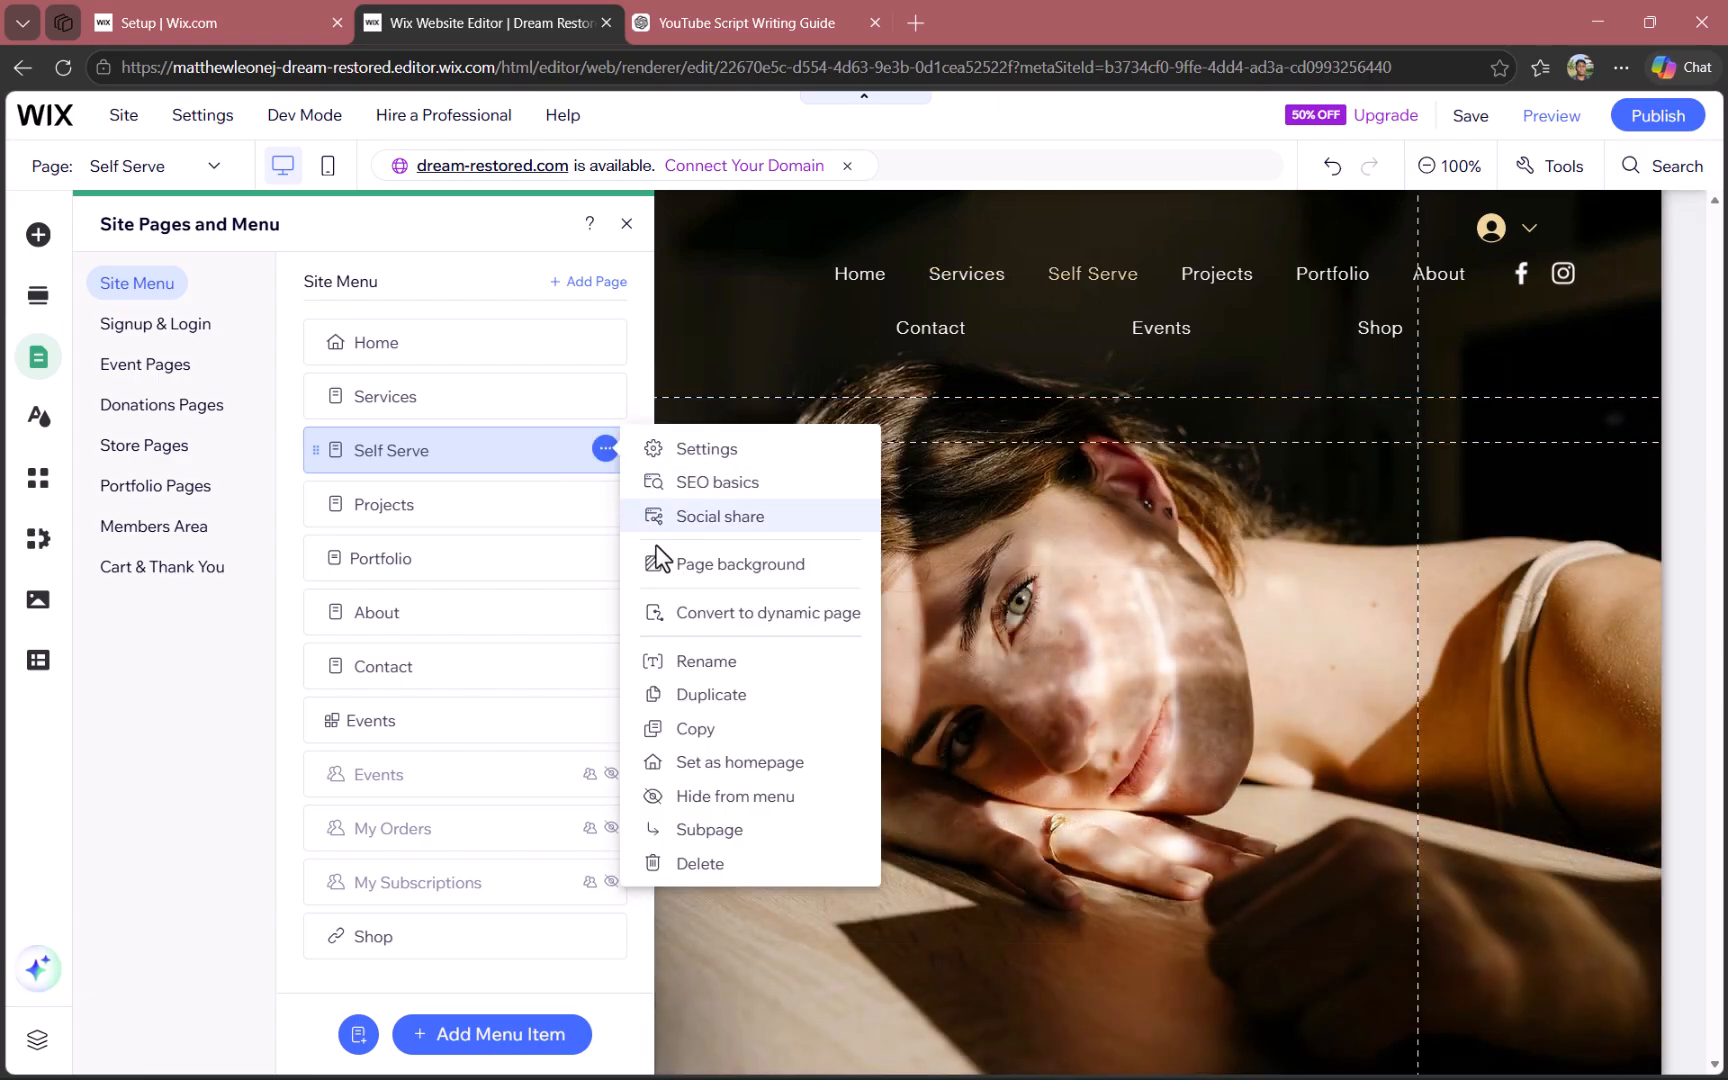
click(698, 829)
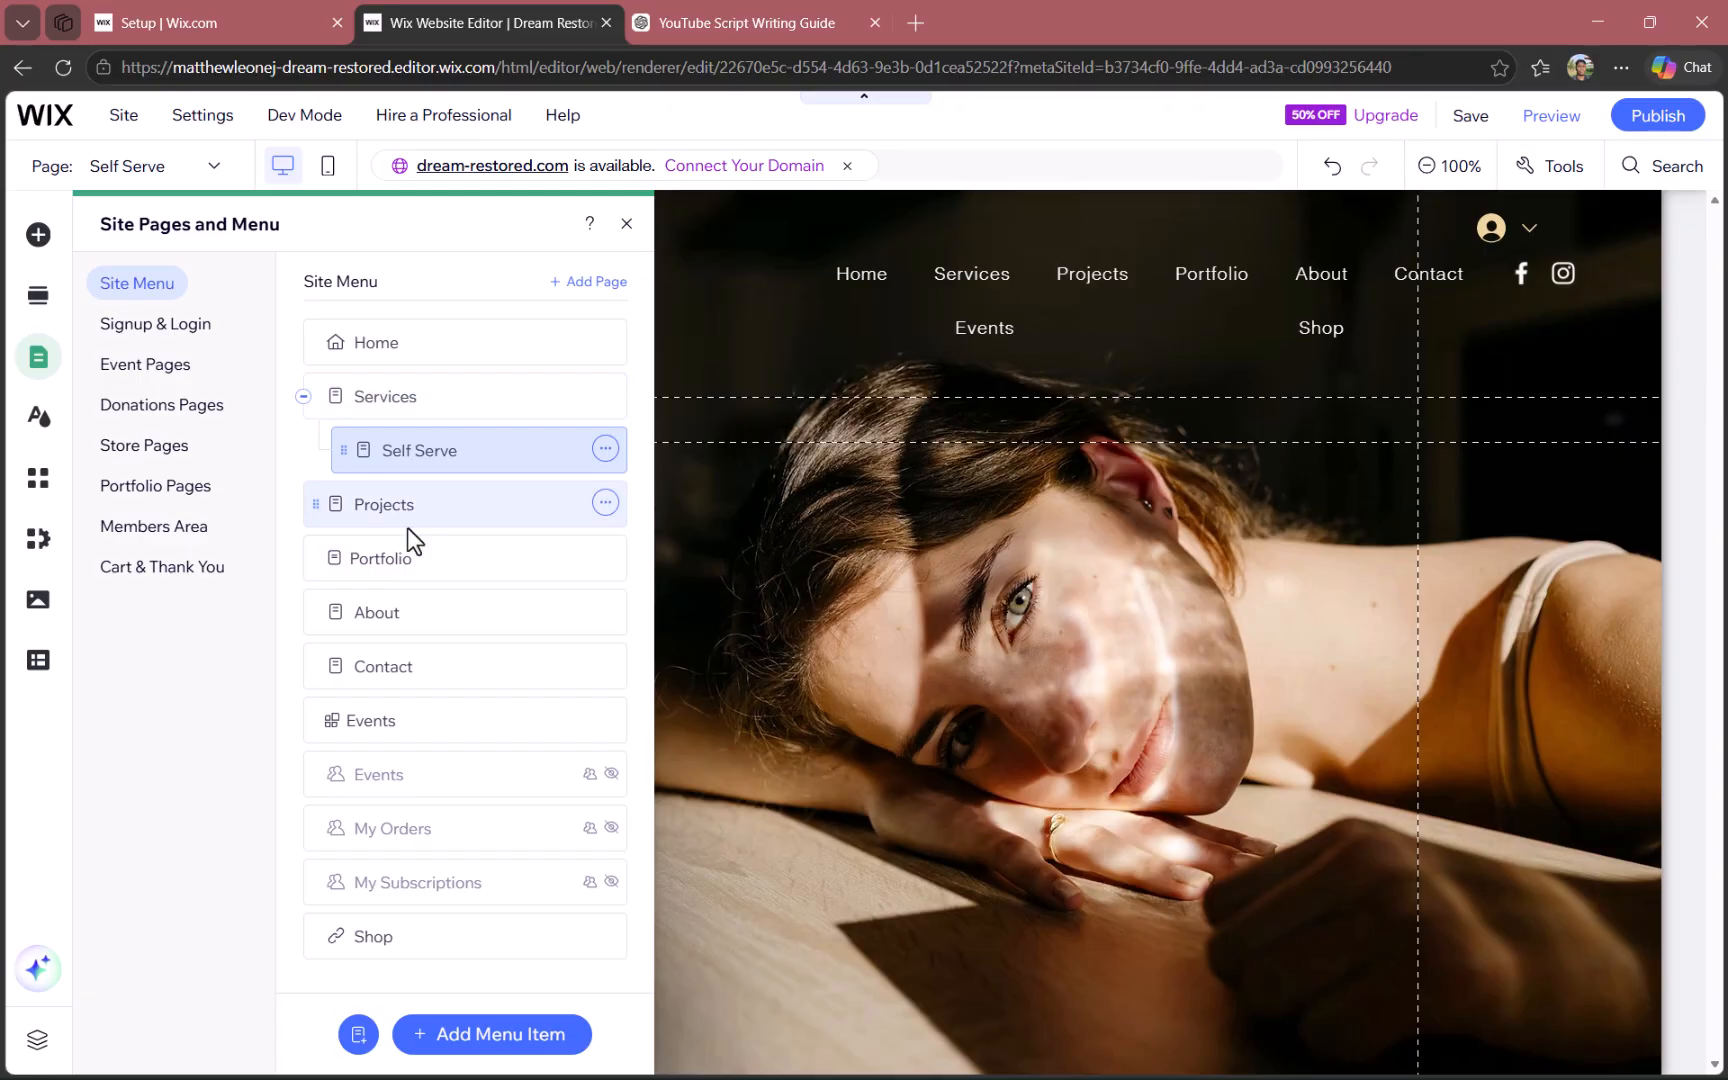
- Nest the Projects page under Services beside Self Serve and open the Projects page for editing
drag(408, 525, 451, 501)
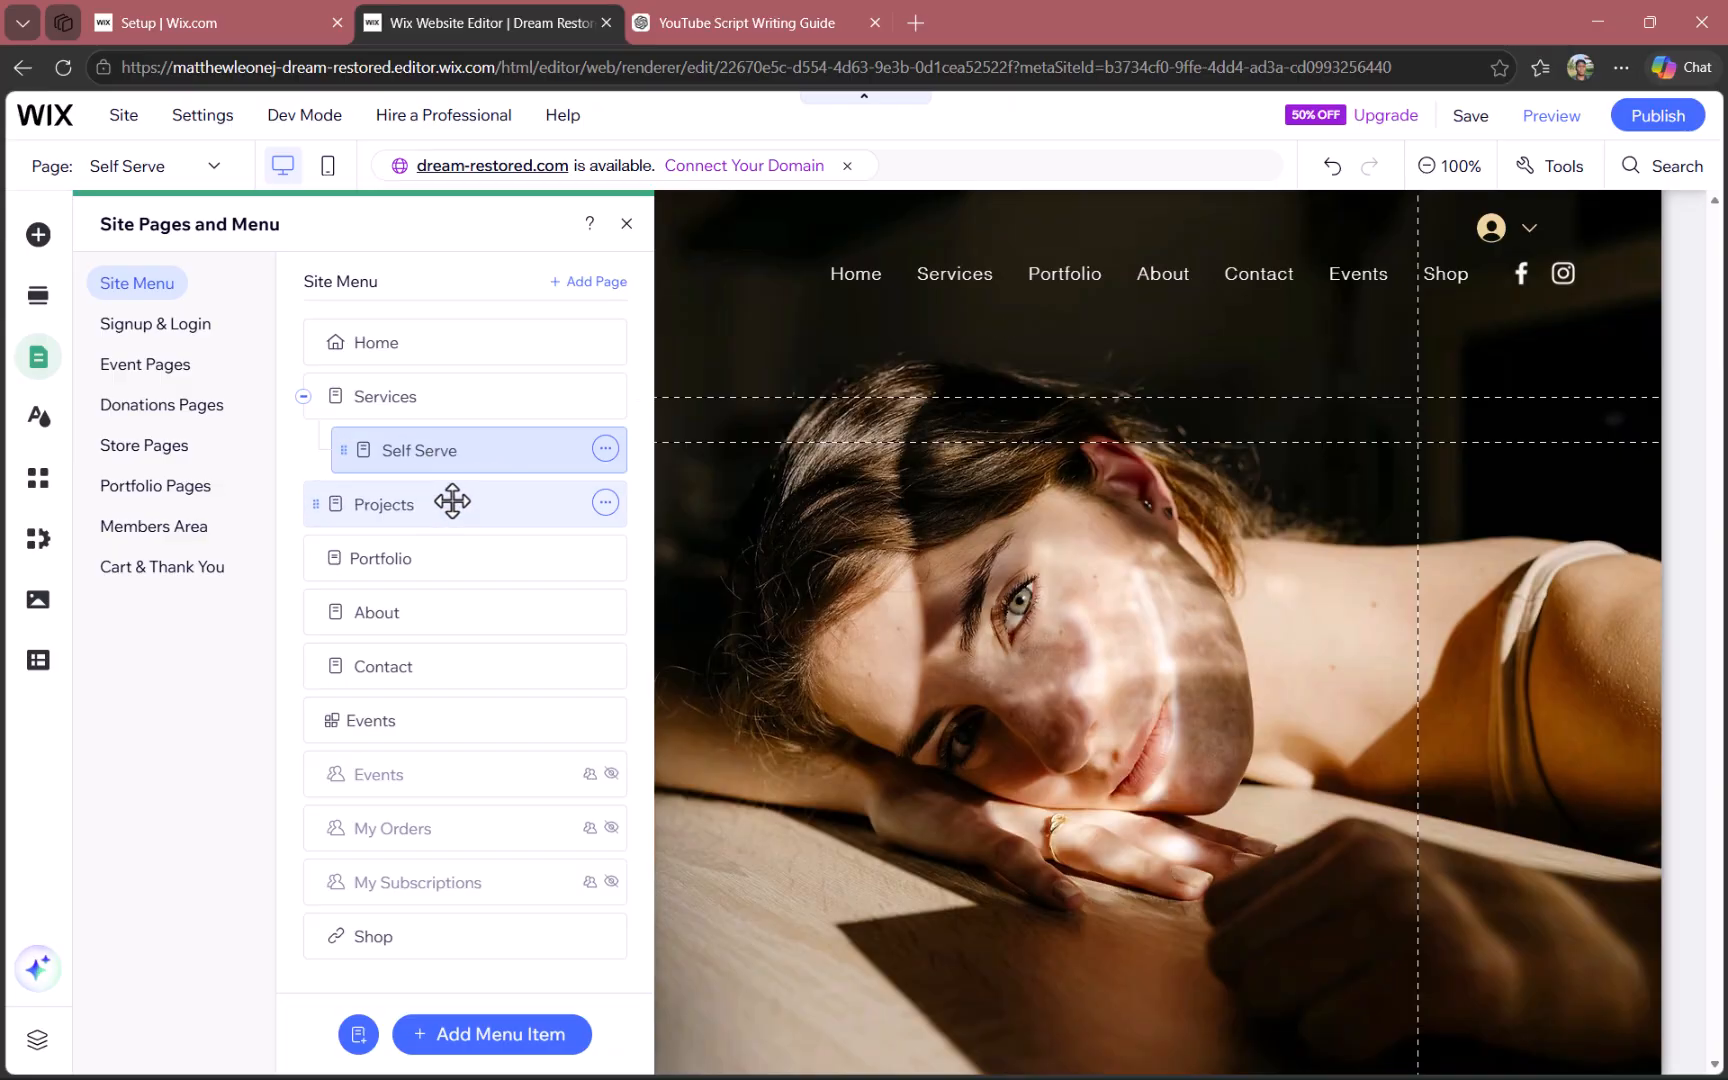
click(605, 502)
click(402, 490)
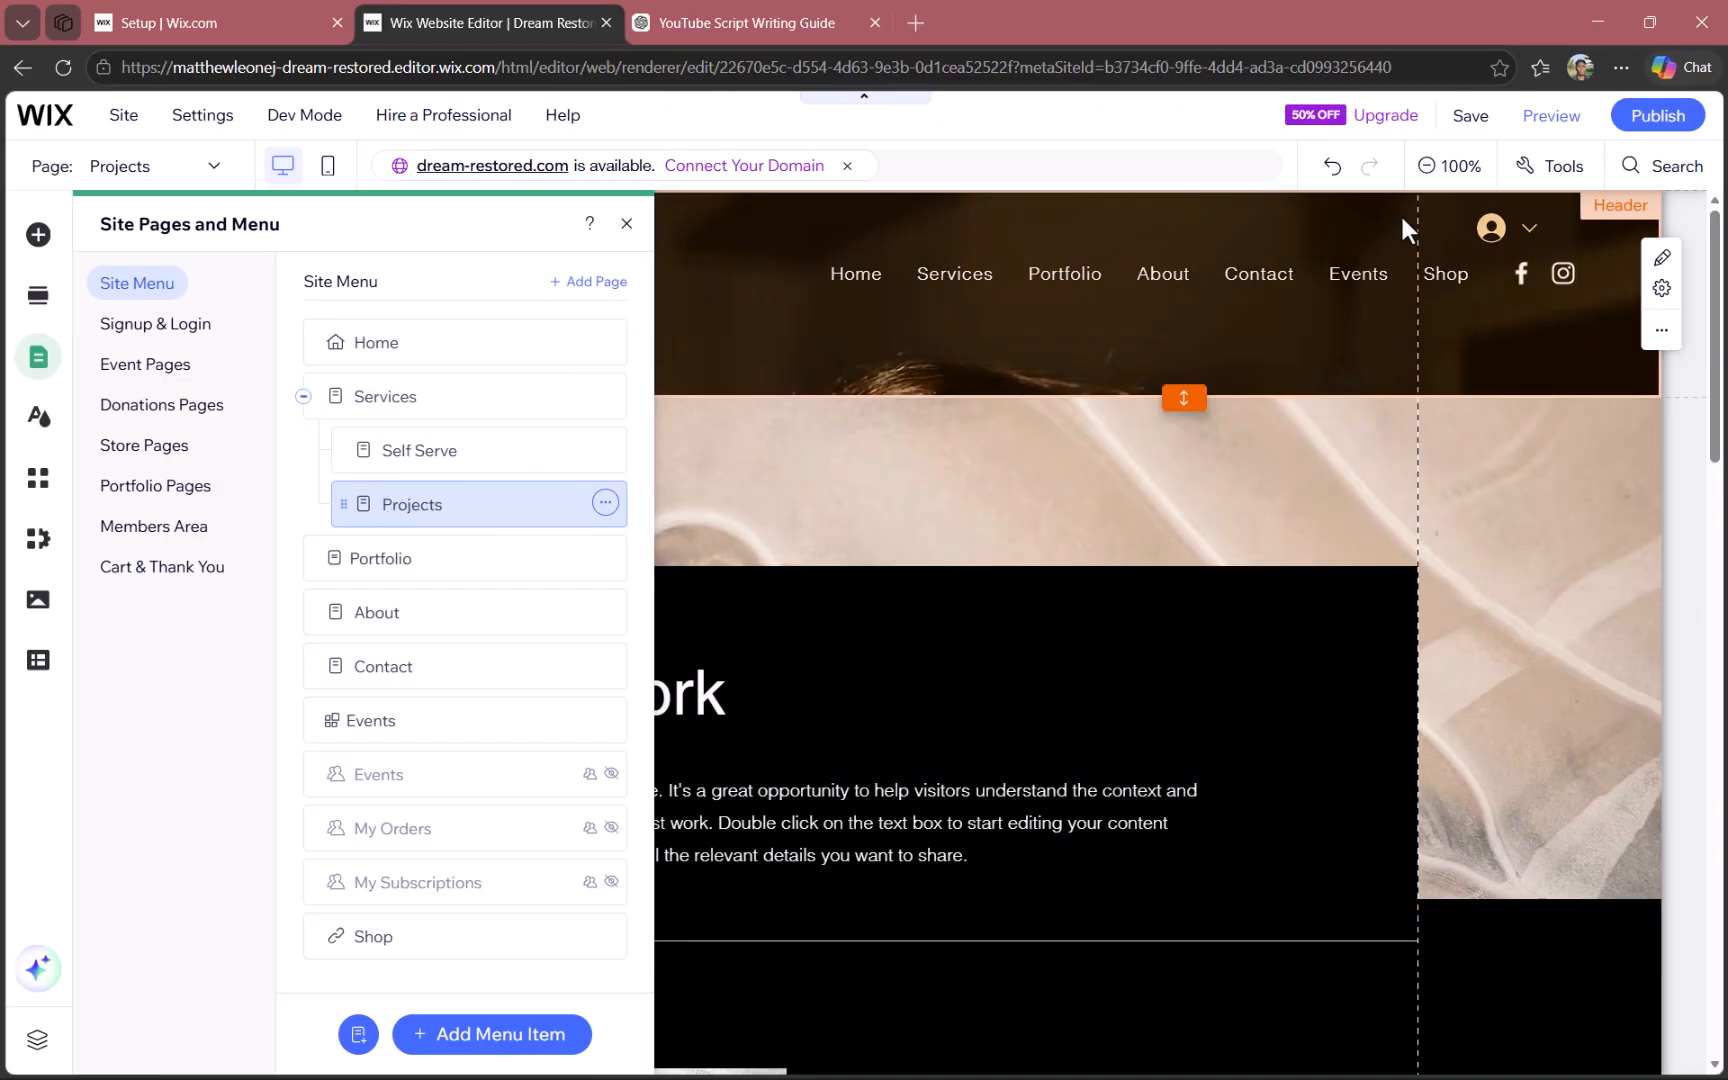
- Preview the site, visit the Self Serve and Projects subpages through the Services menu, and look through the Projects page
click(1553, 119)
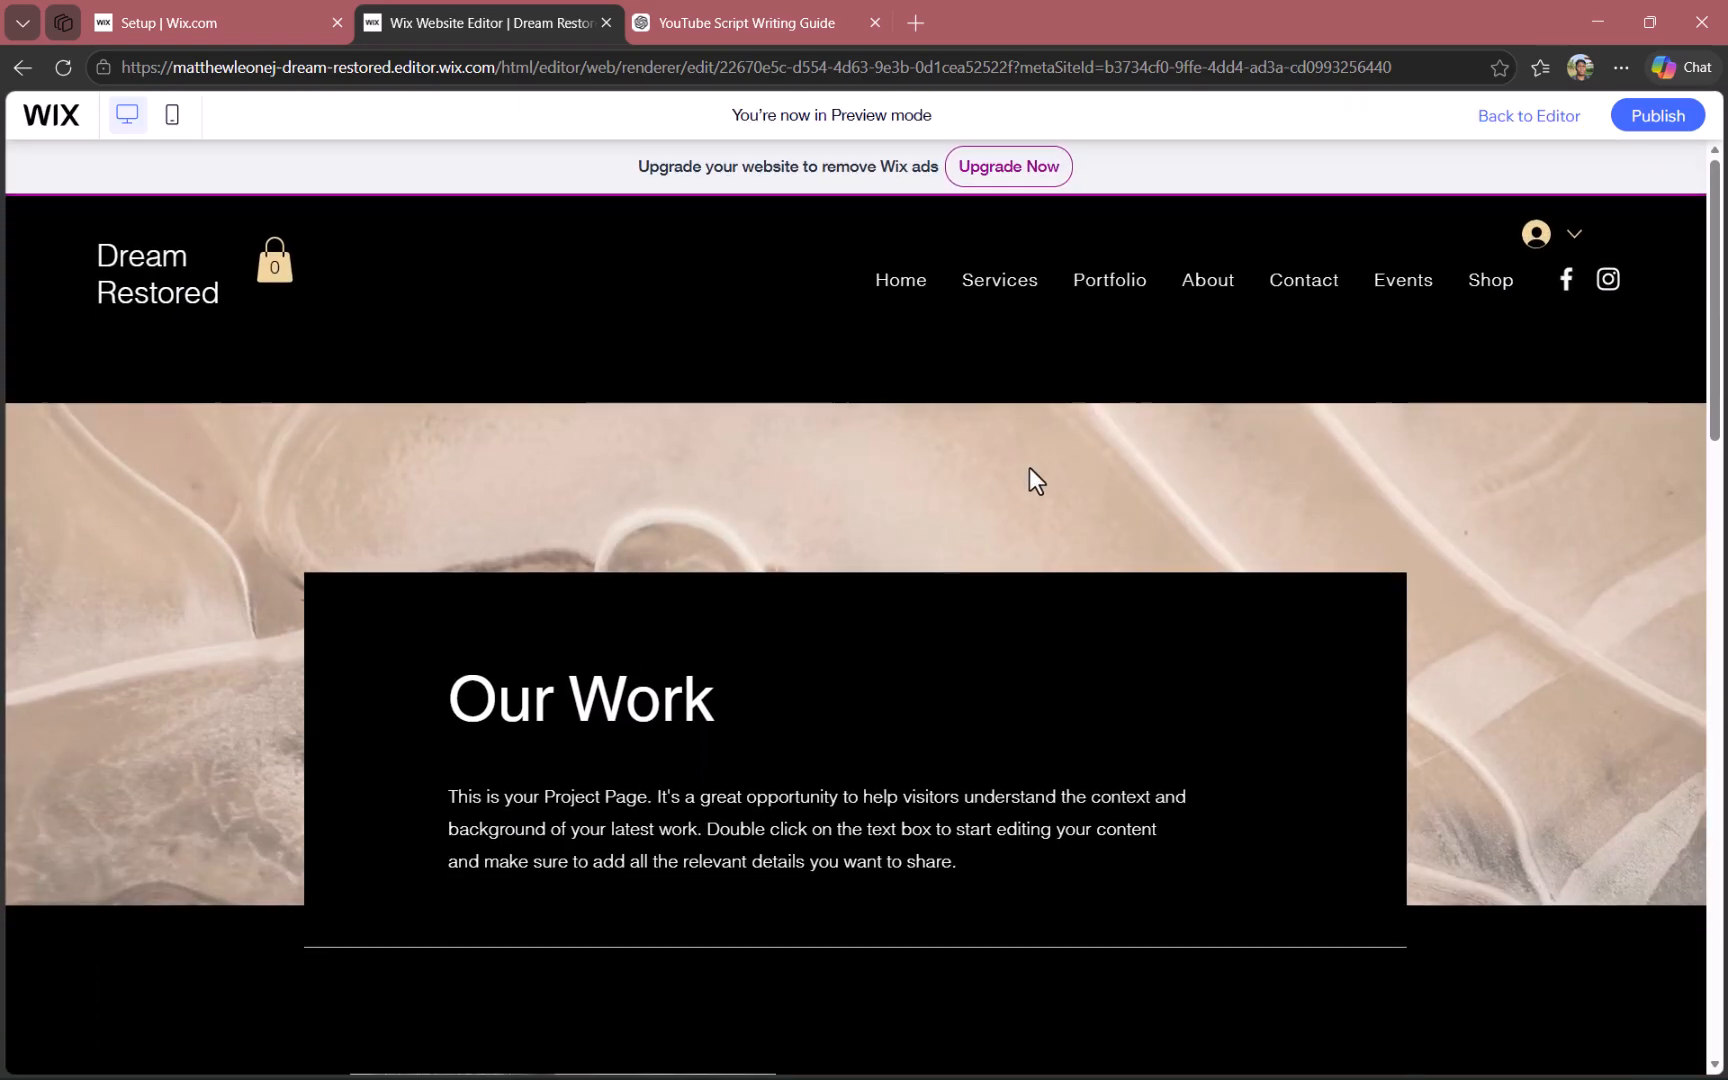
mouse_move(1014, 294)
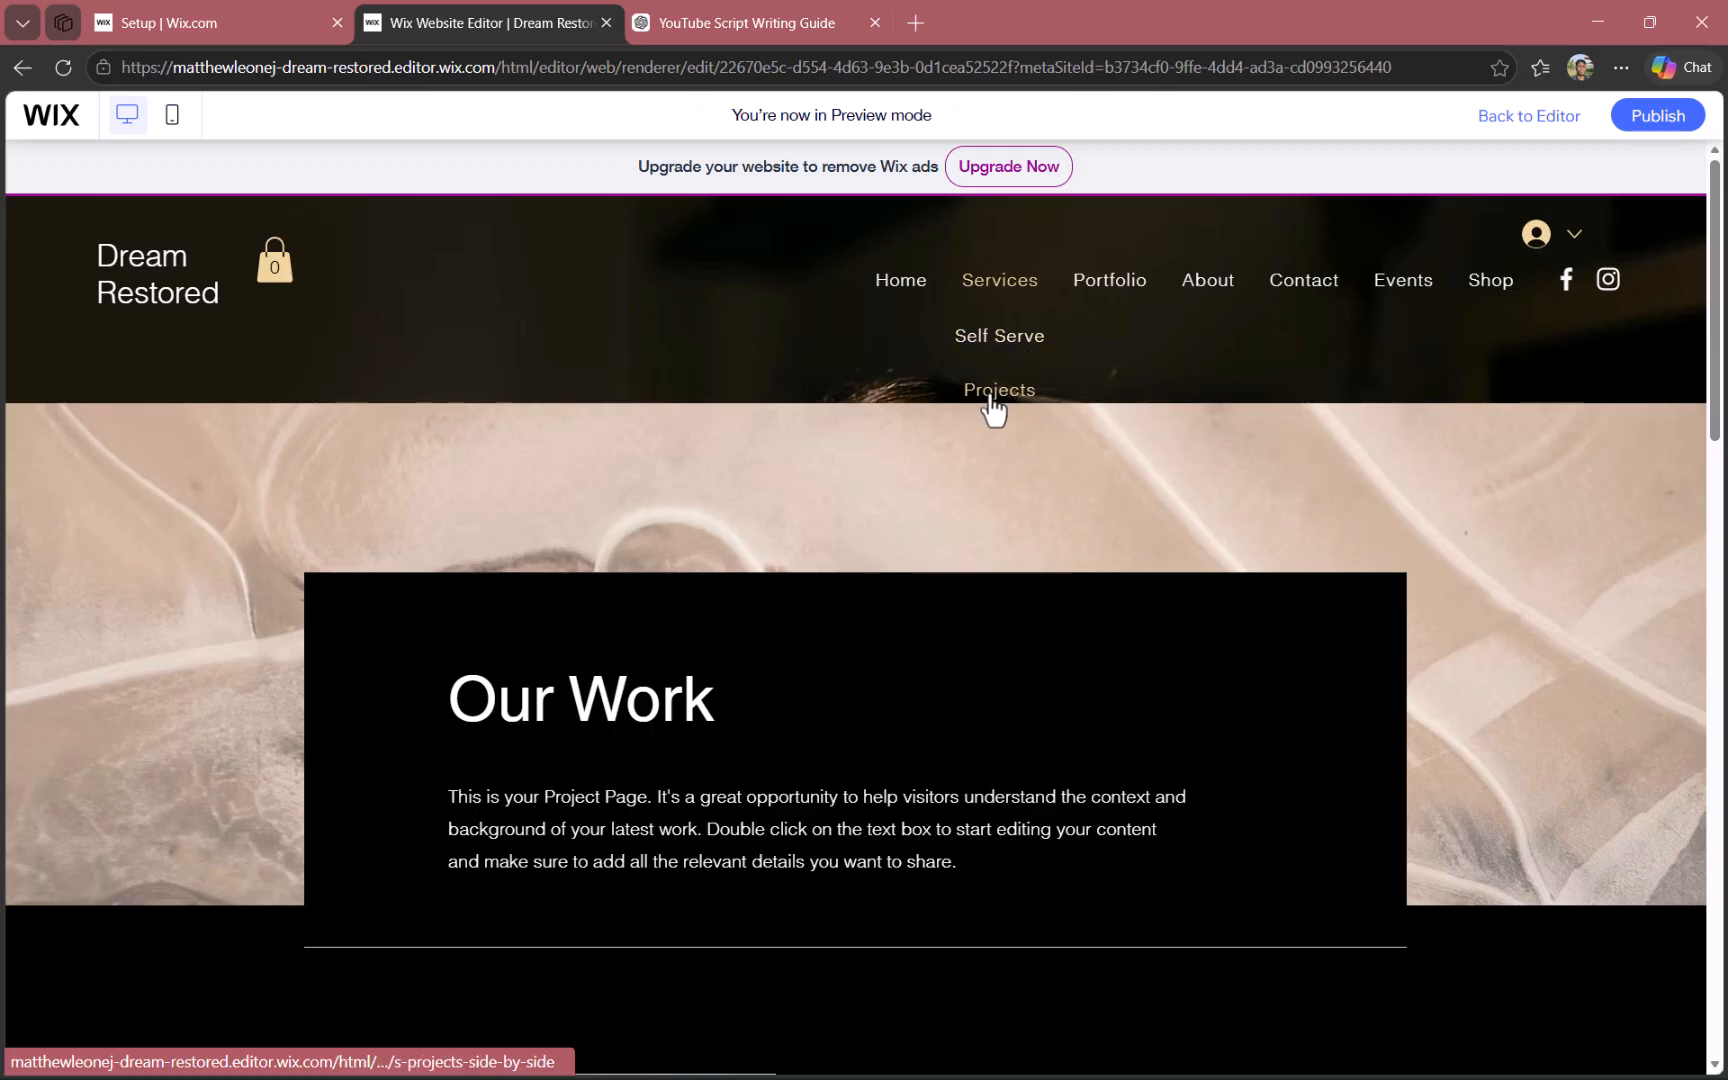
click(1016, 350)
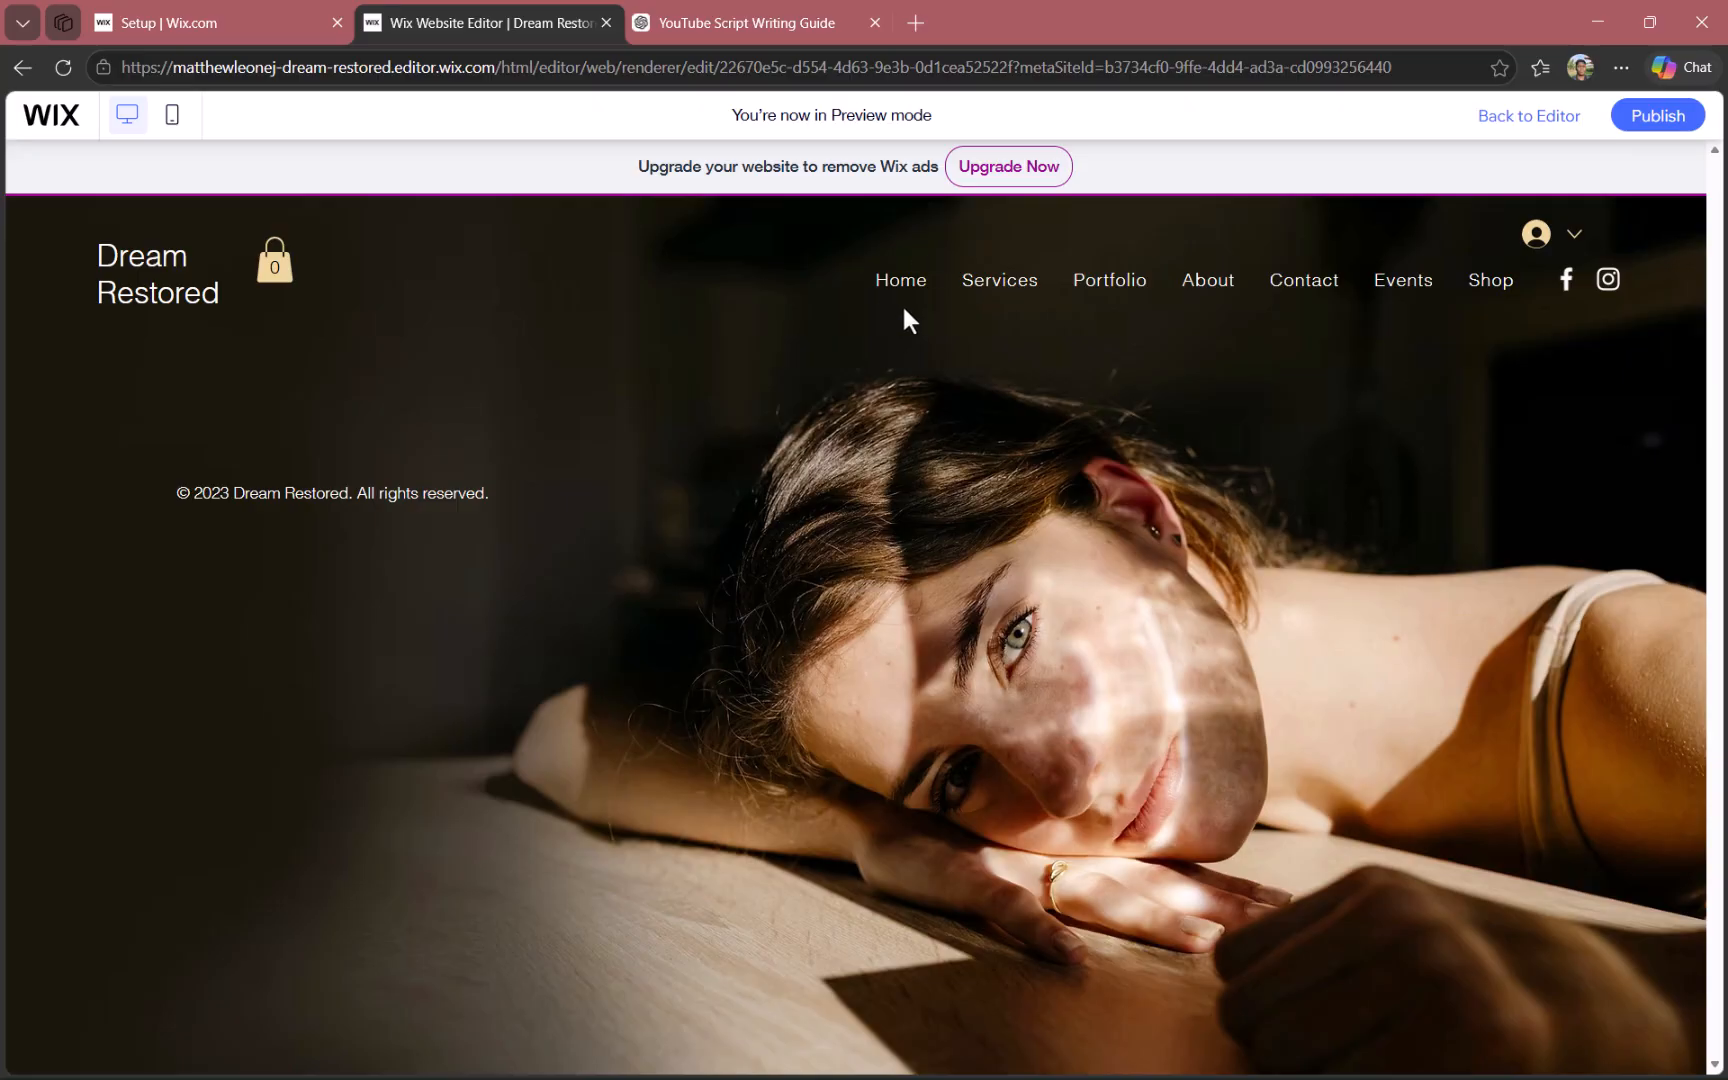
mouse_move(999, 282)
click(1001, 390)
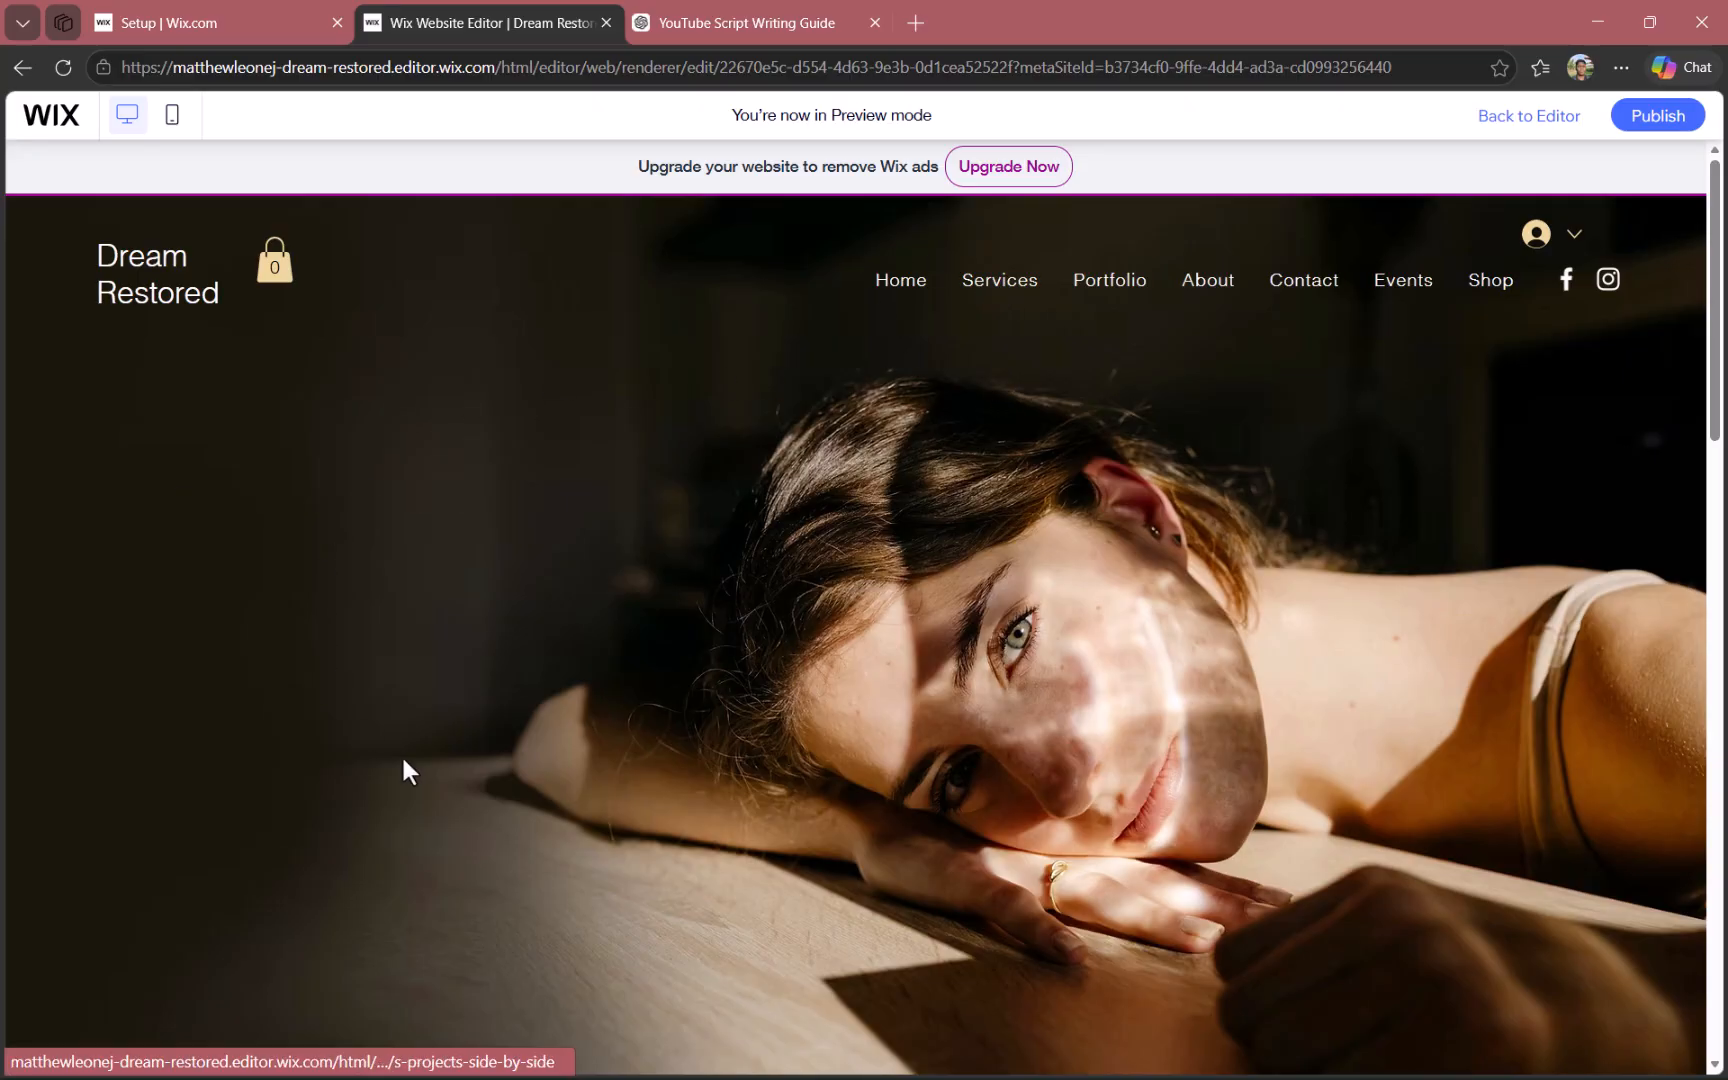
scroll(792, 524, down, 4)
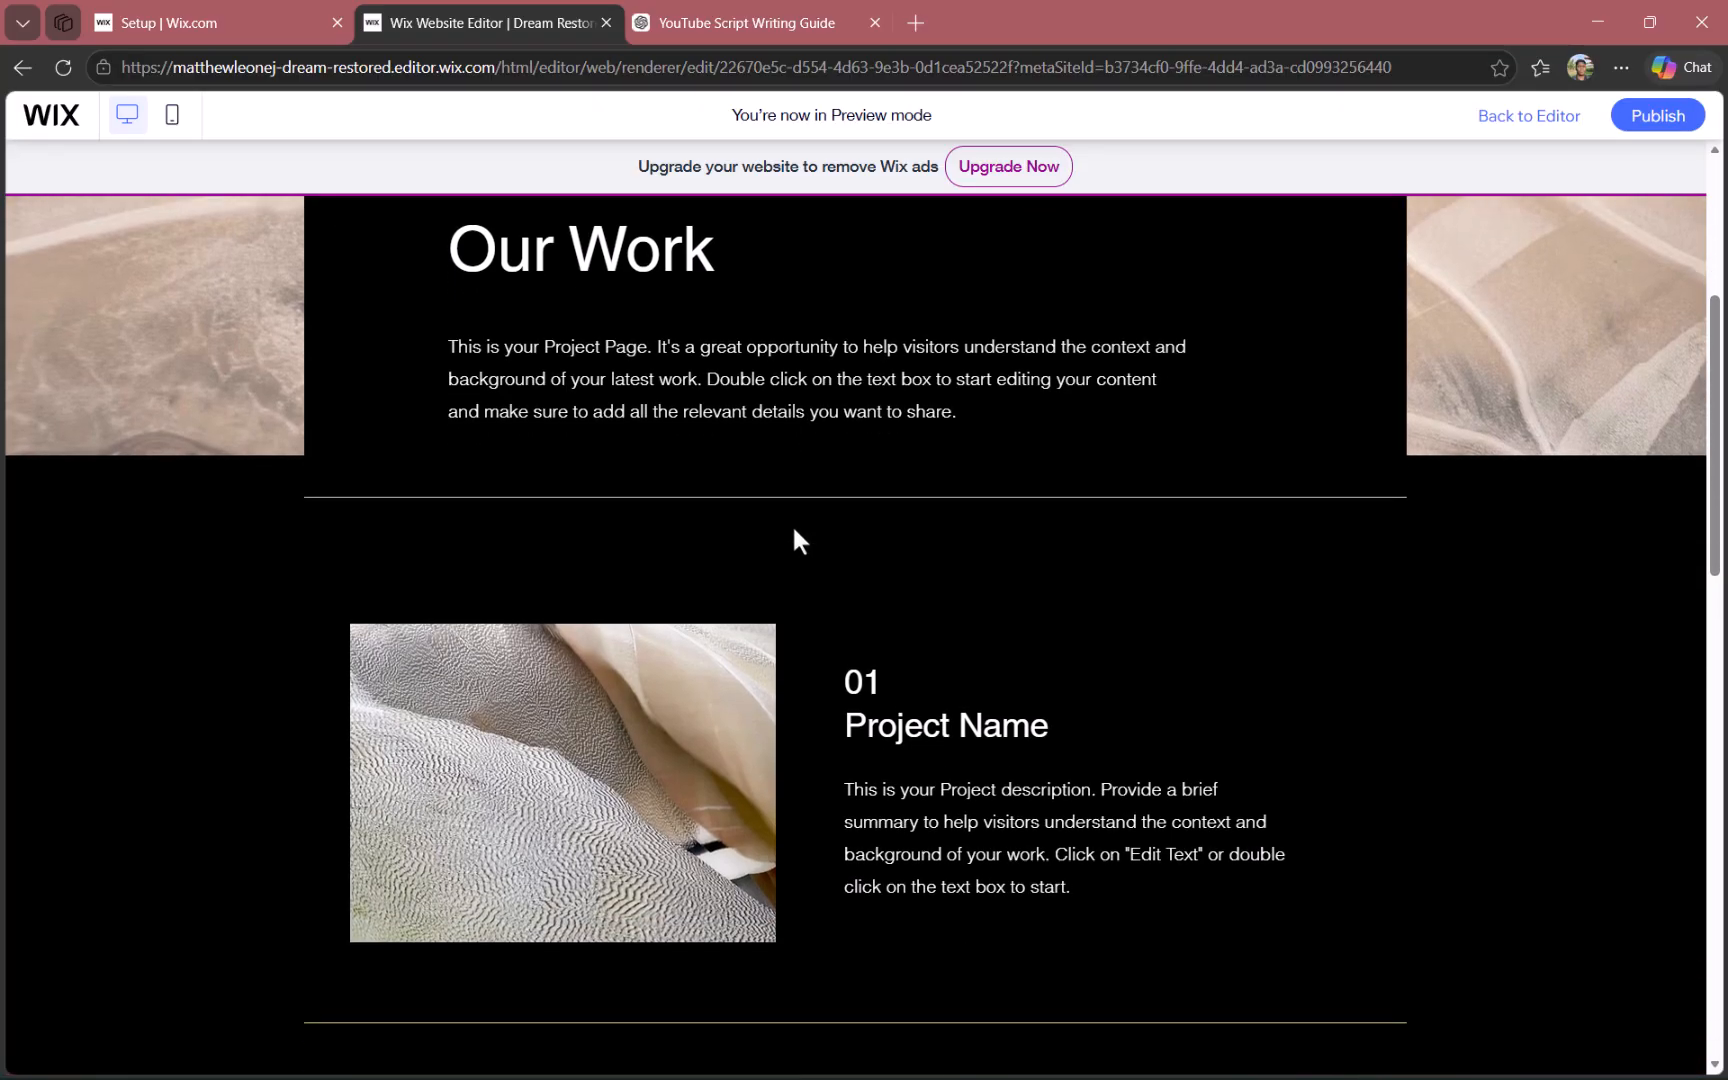
scroll(792, 524, down, 8)
scroll(794, 531, down, 6)
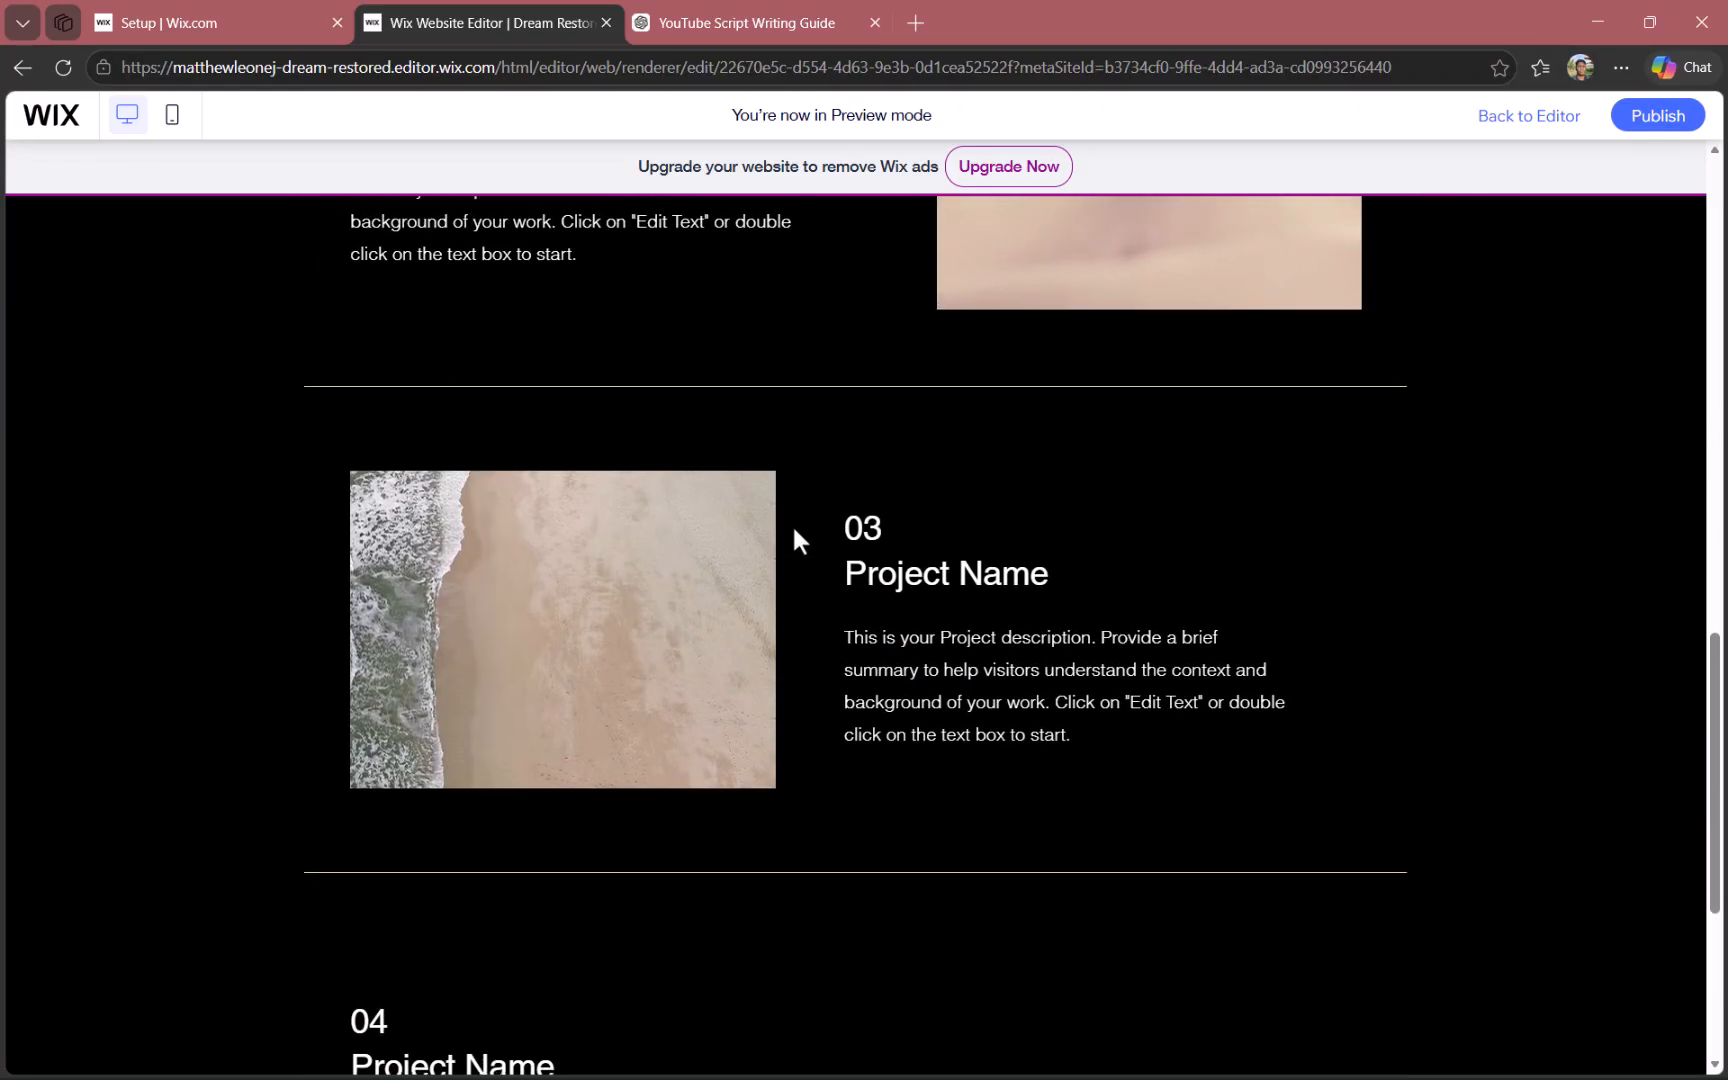
scroll(794, 531, up, 15)
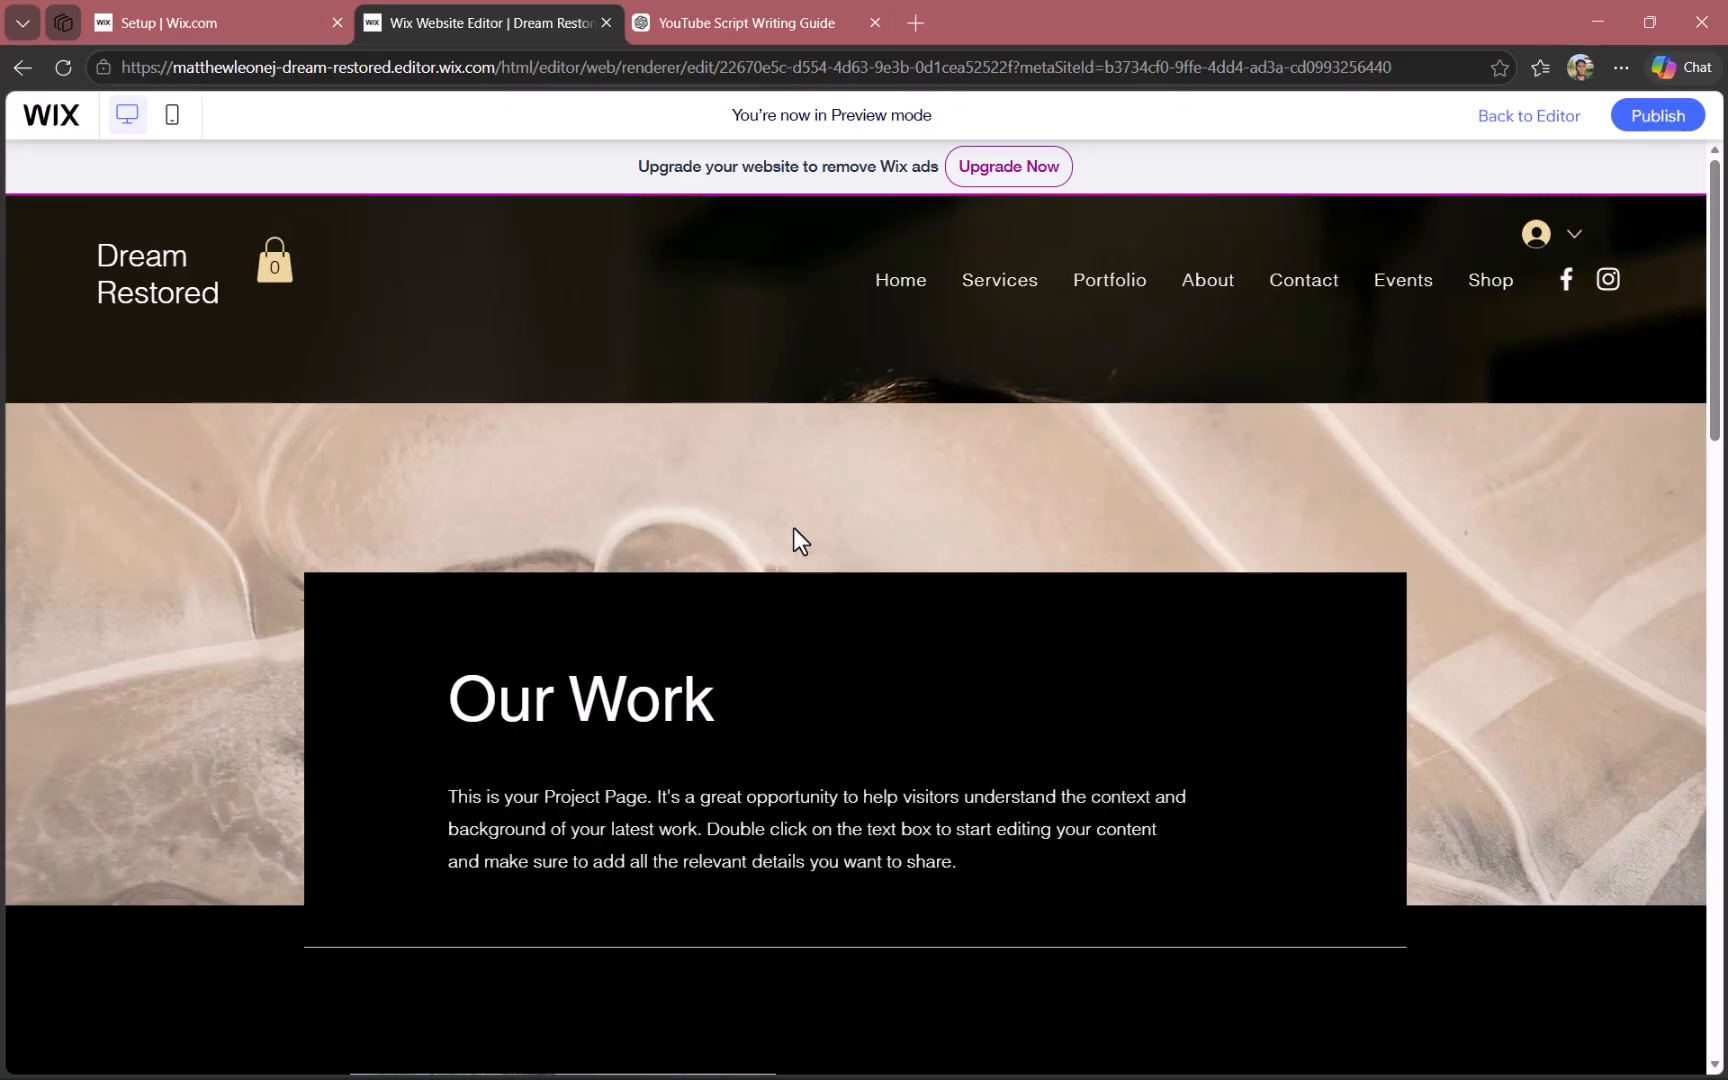
- Look through the previewed Projects page down to the fourth project and return to editing the page
scroll(793, 530, down, 12)
scroll(794, 531, down, 5)
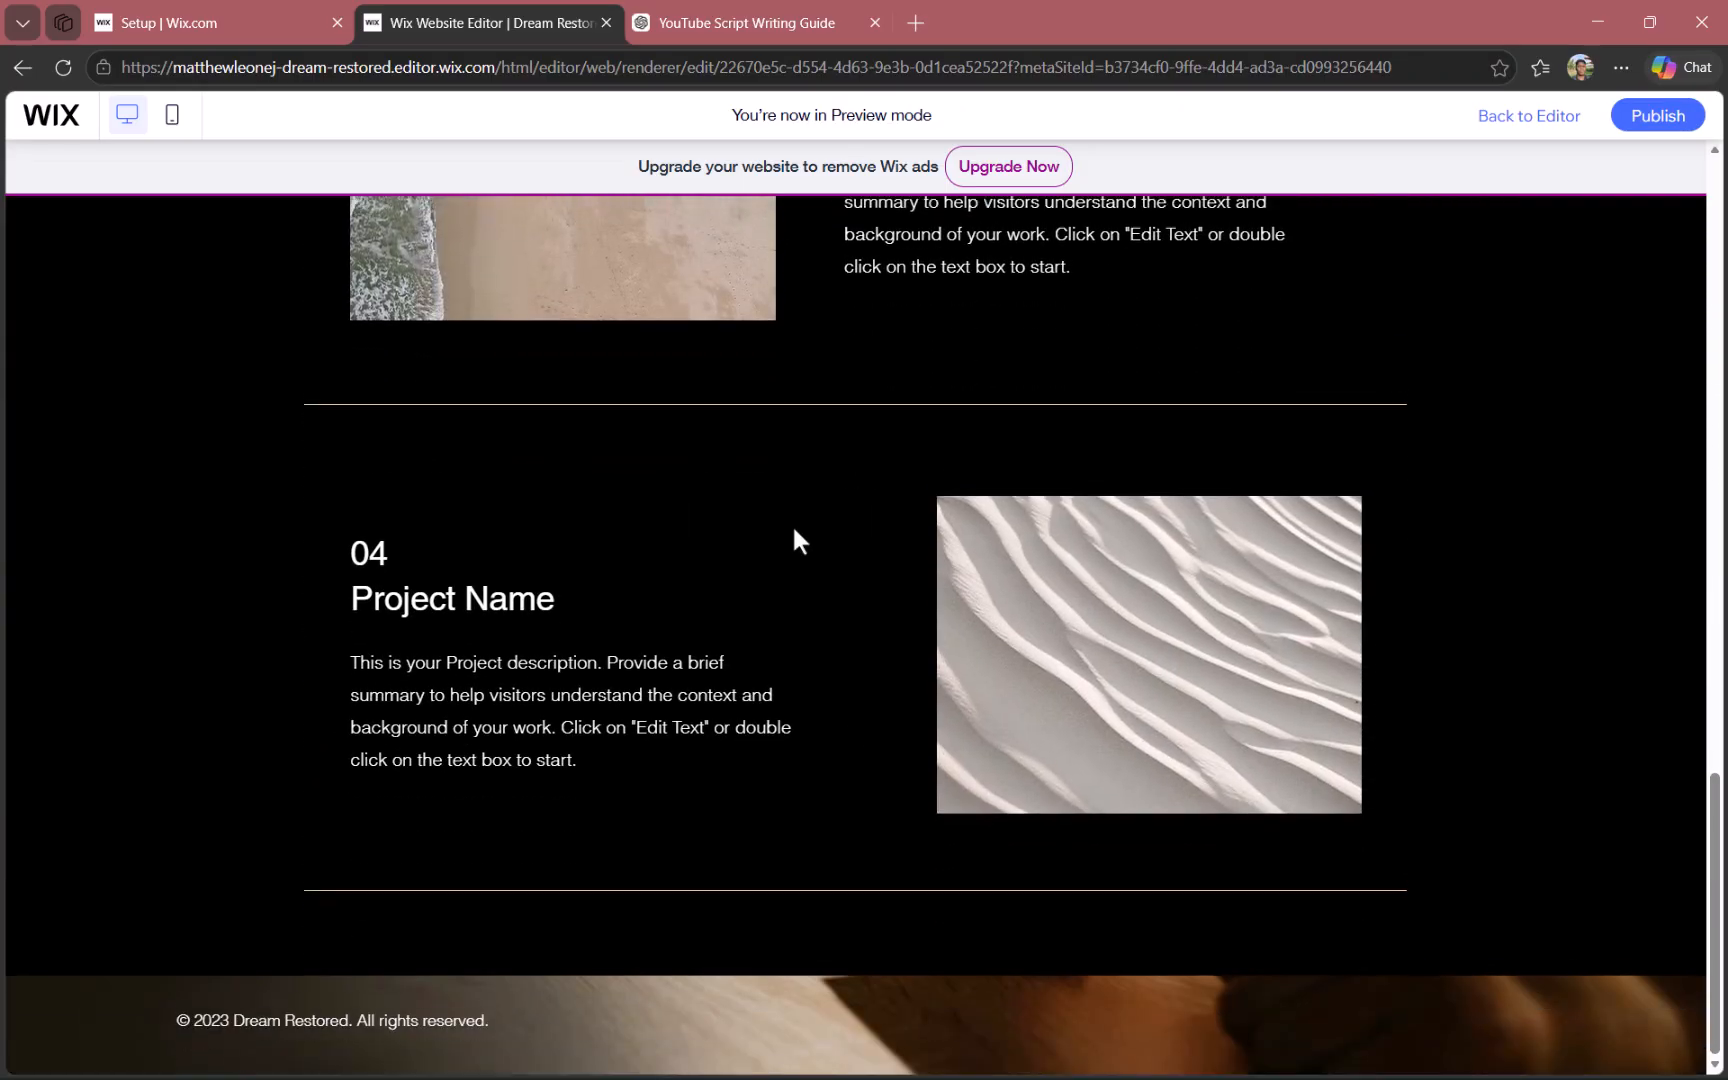
scroll(794, 531, up, 15)
scroll(792, 526, down, 1)
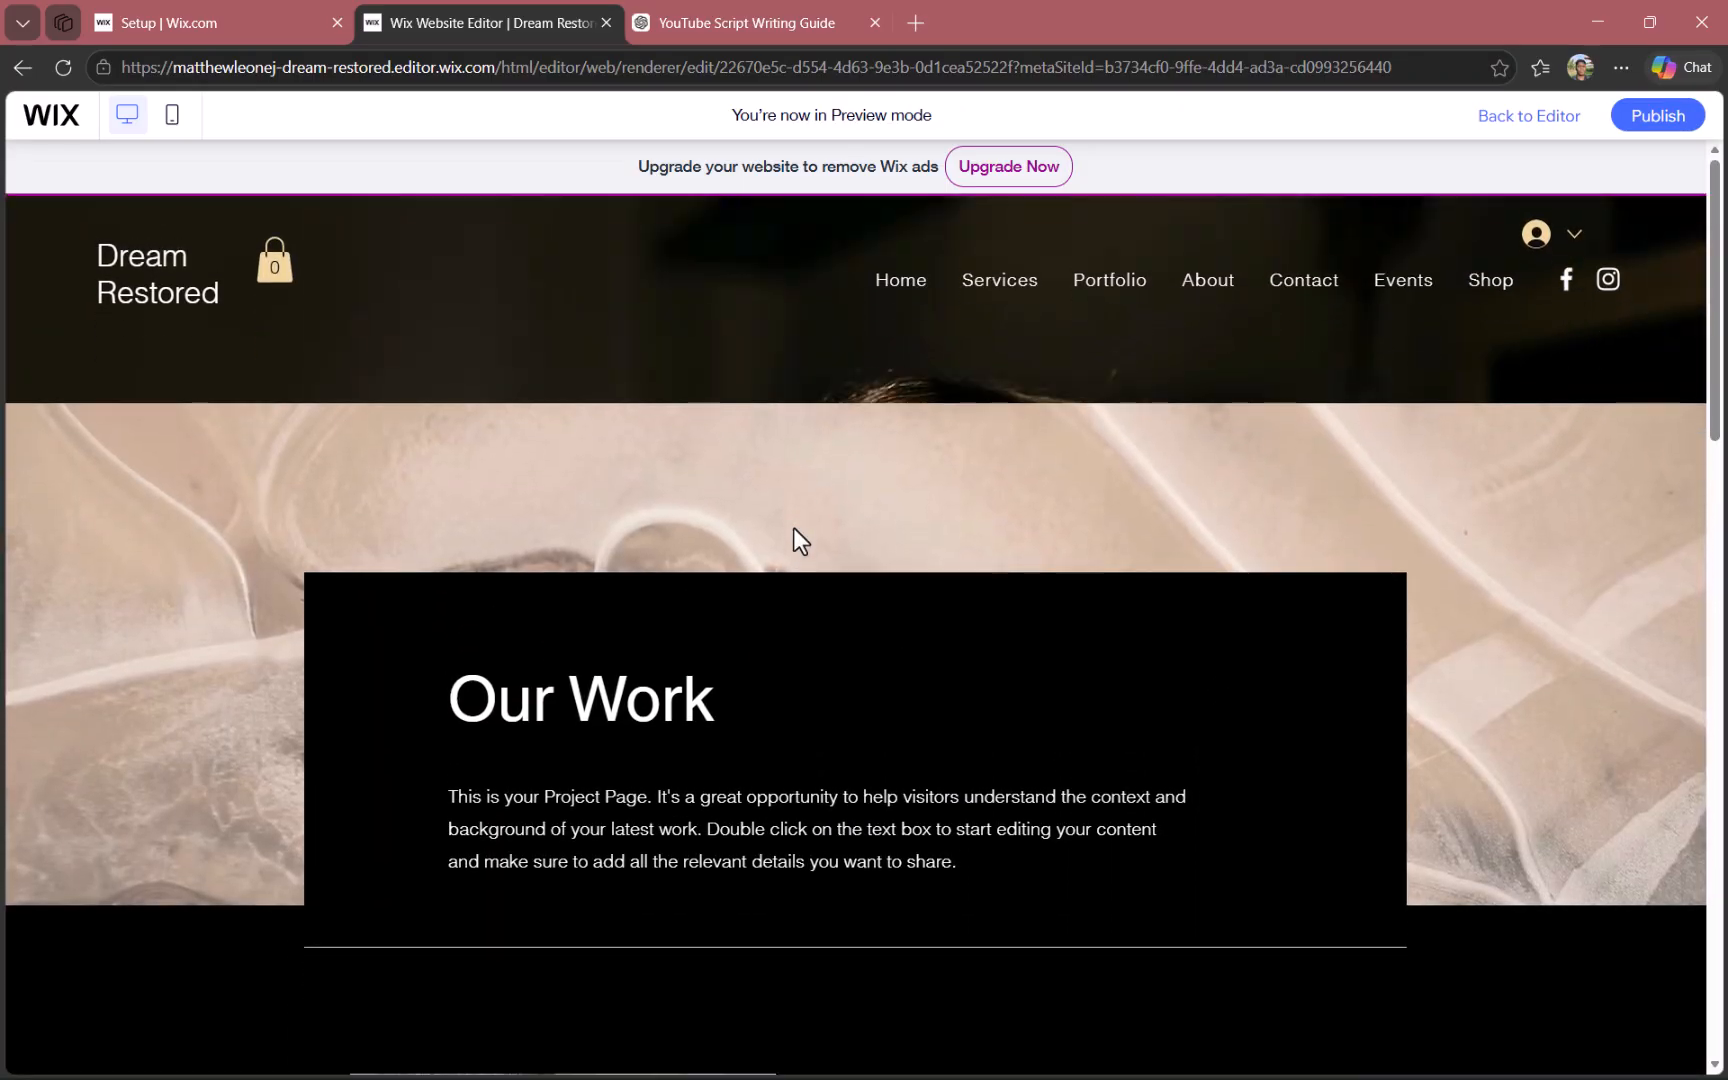
click(1527, 117)
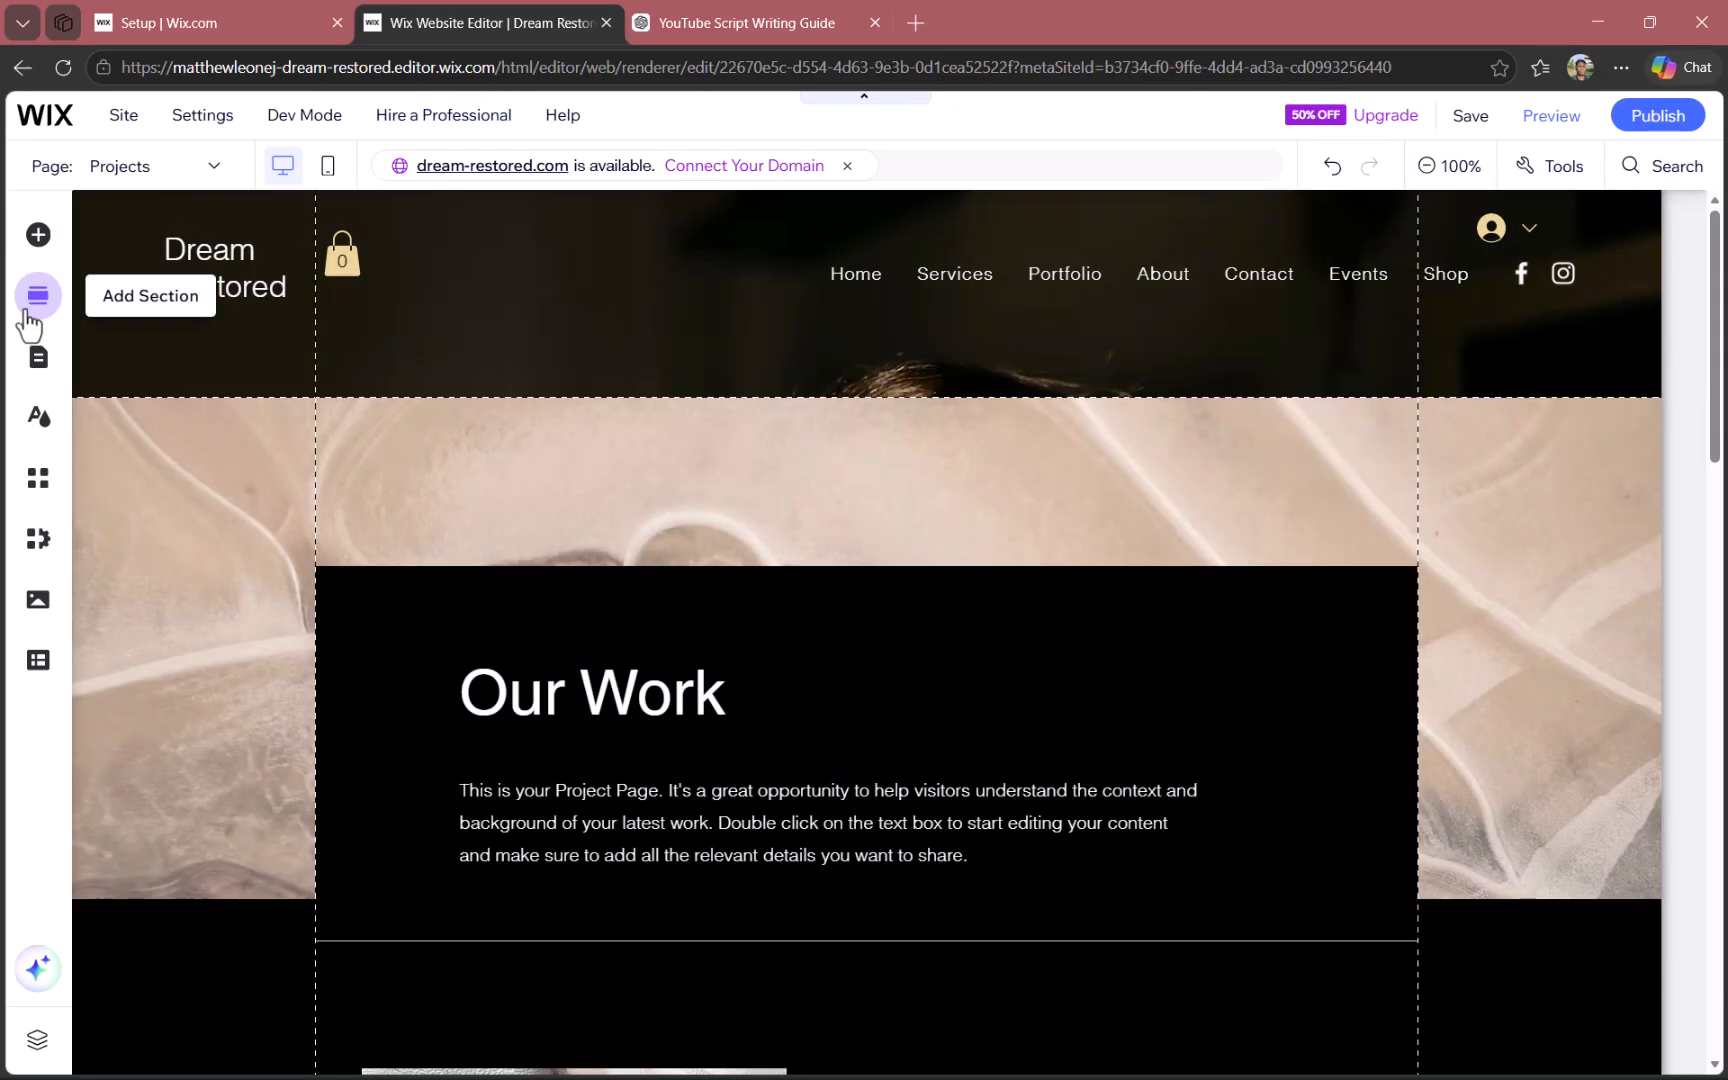
- Check how Self Serve and Projects are nested under Services in the site menu, and close the page list
click(30, 305)
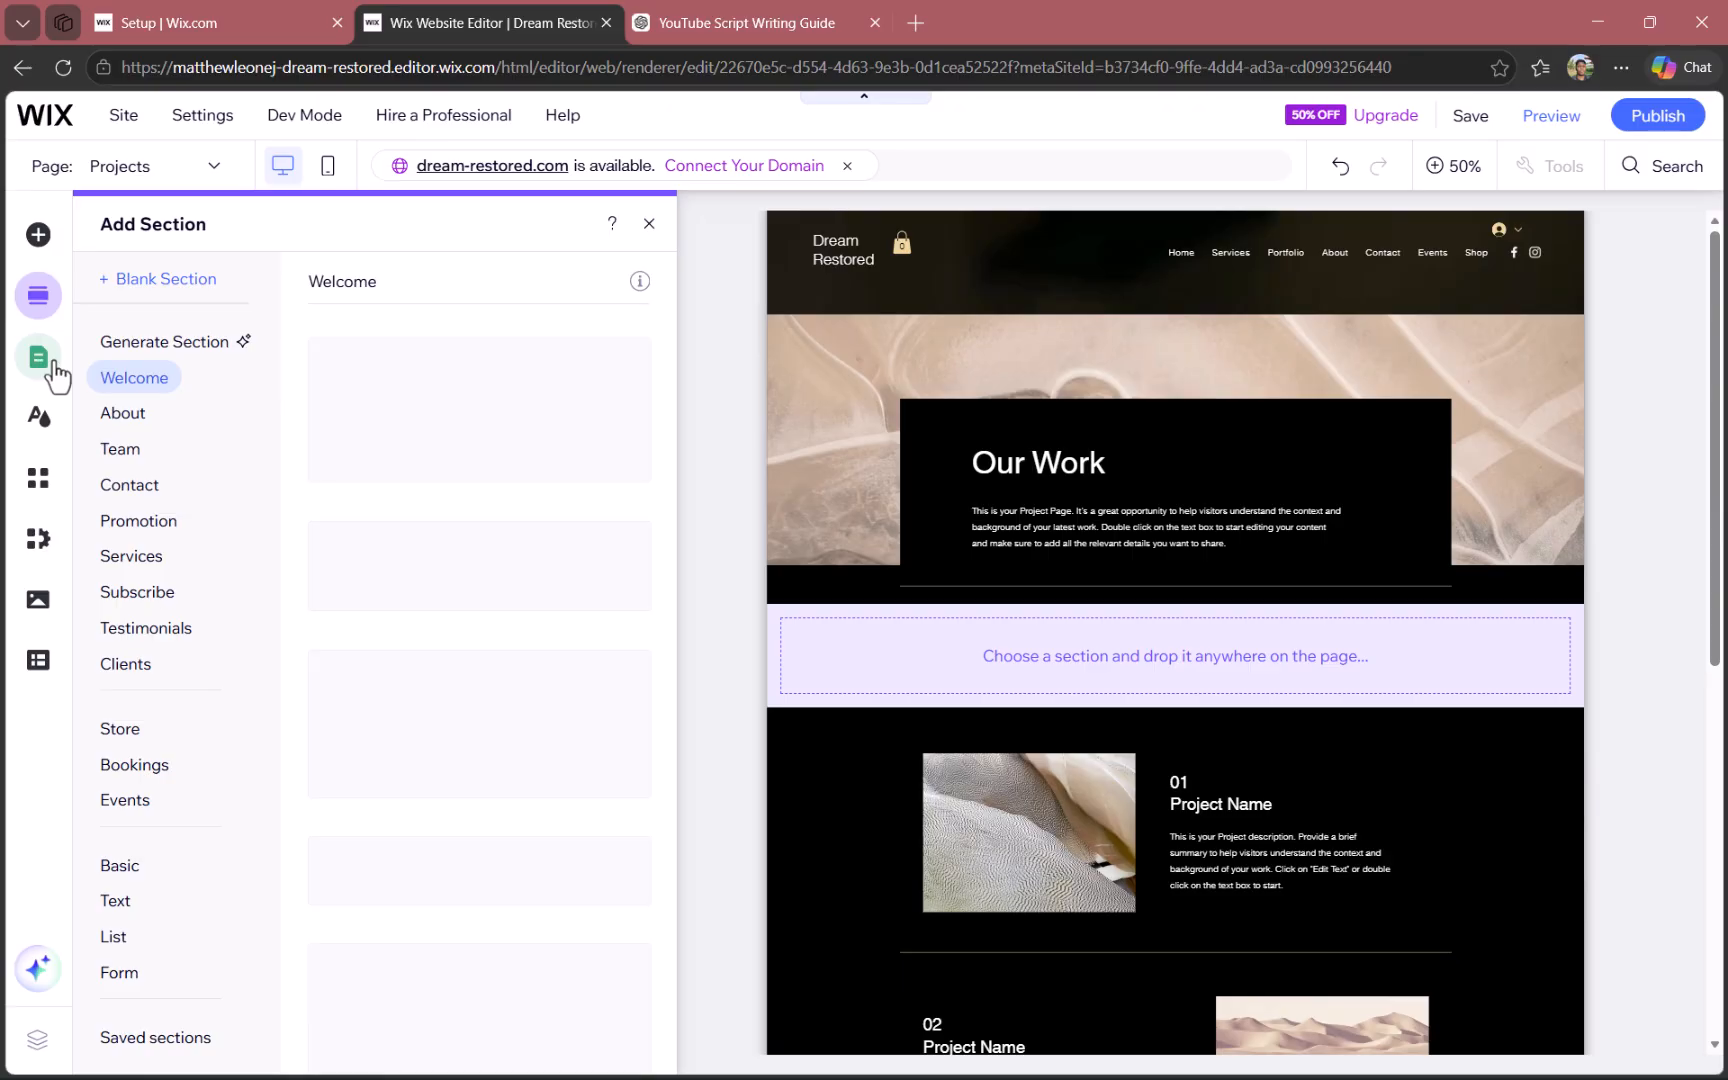
click(50, 362)
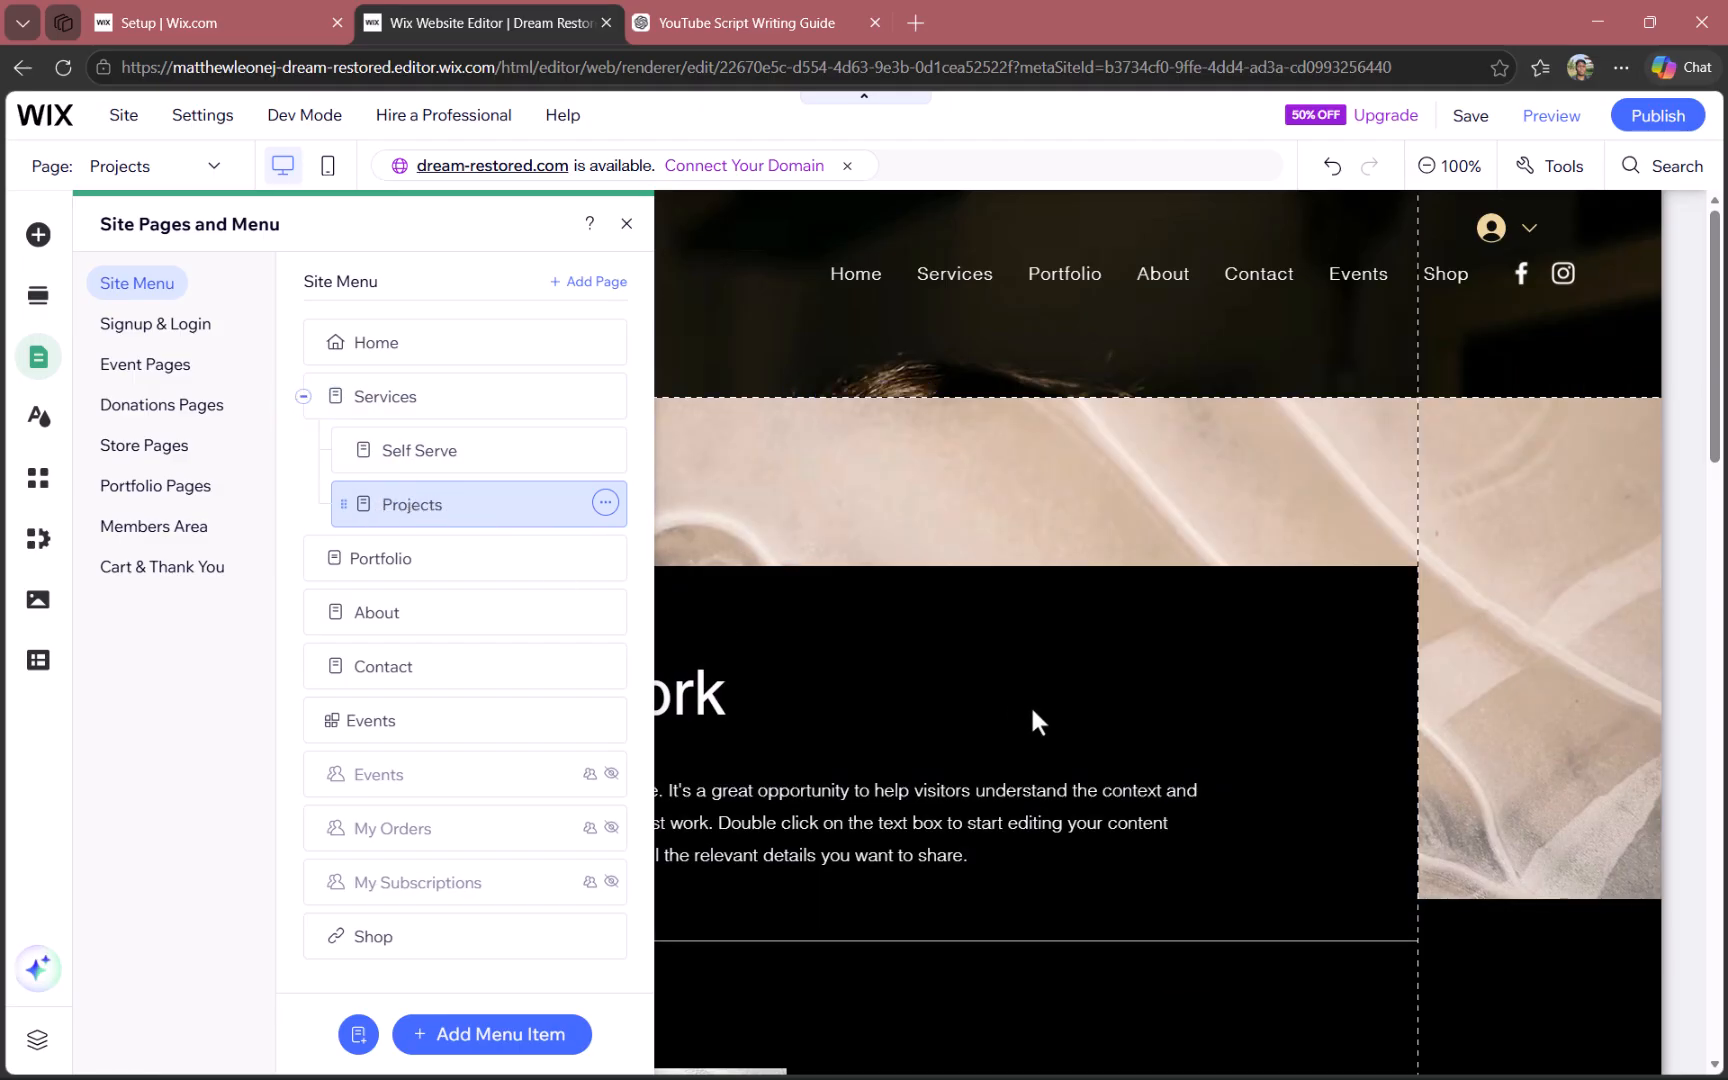
click(1183, 538)
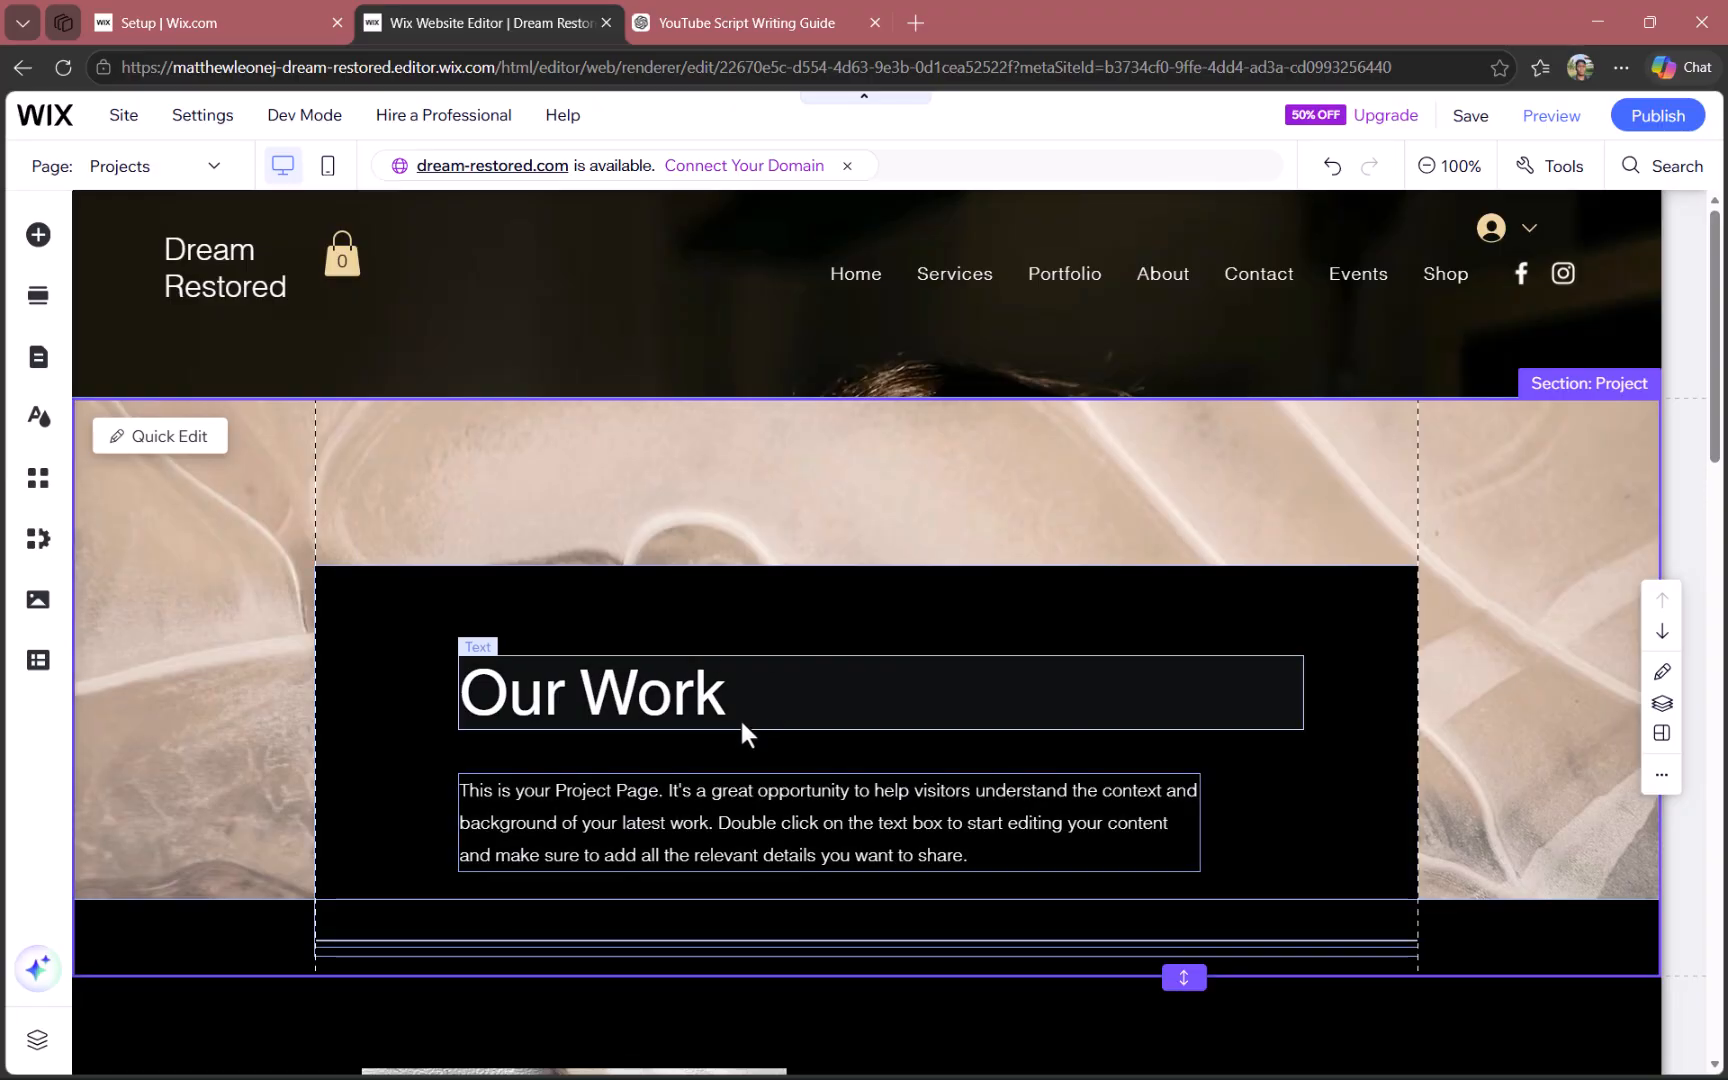
- Replace the placeholder title of project 01 on the Projects page with "Football"
scroll(739, 740, down, 1)
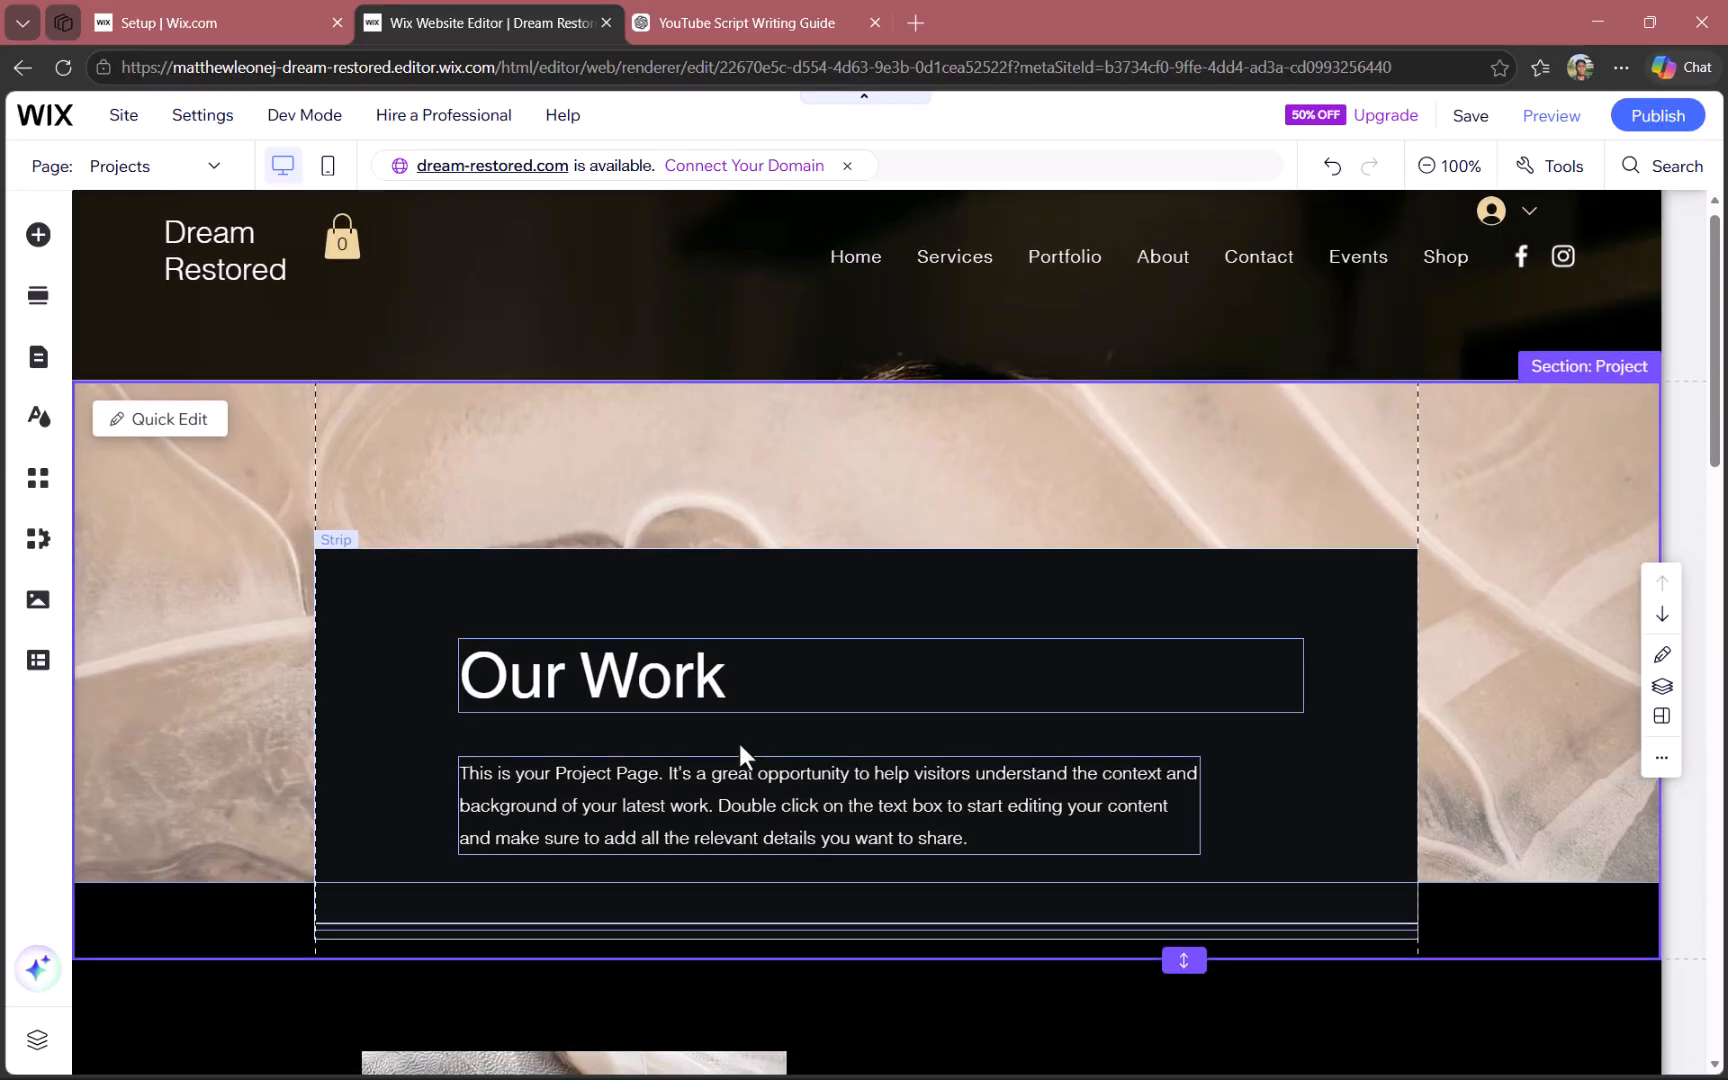
scroll(739, 746, down, 7)
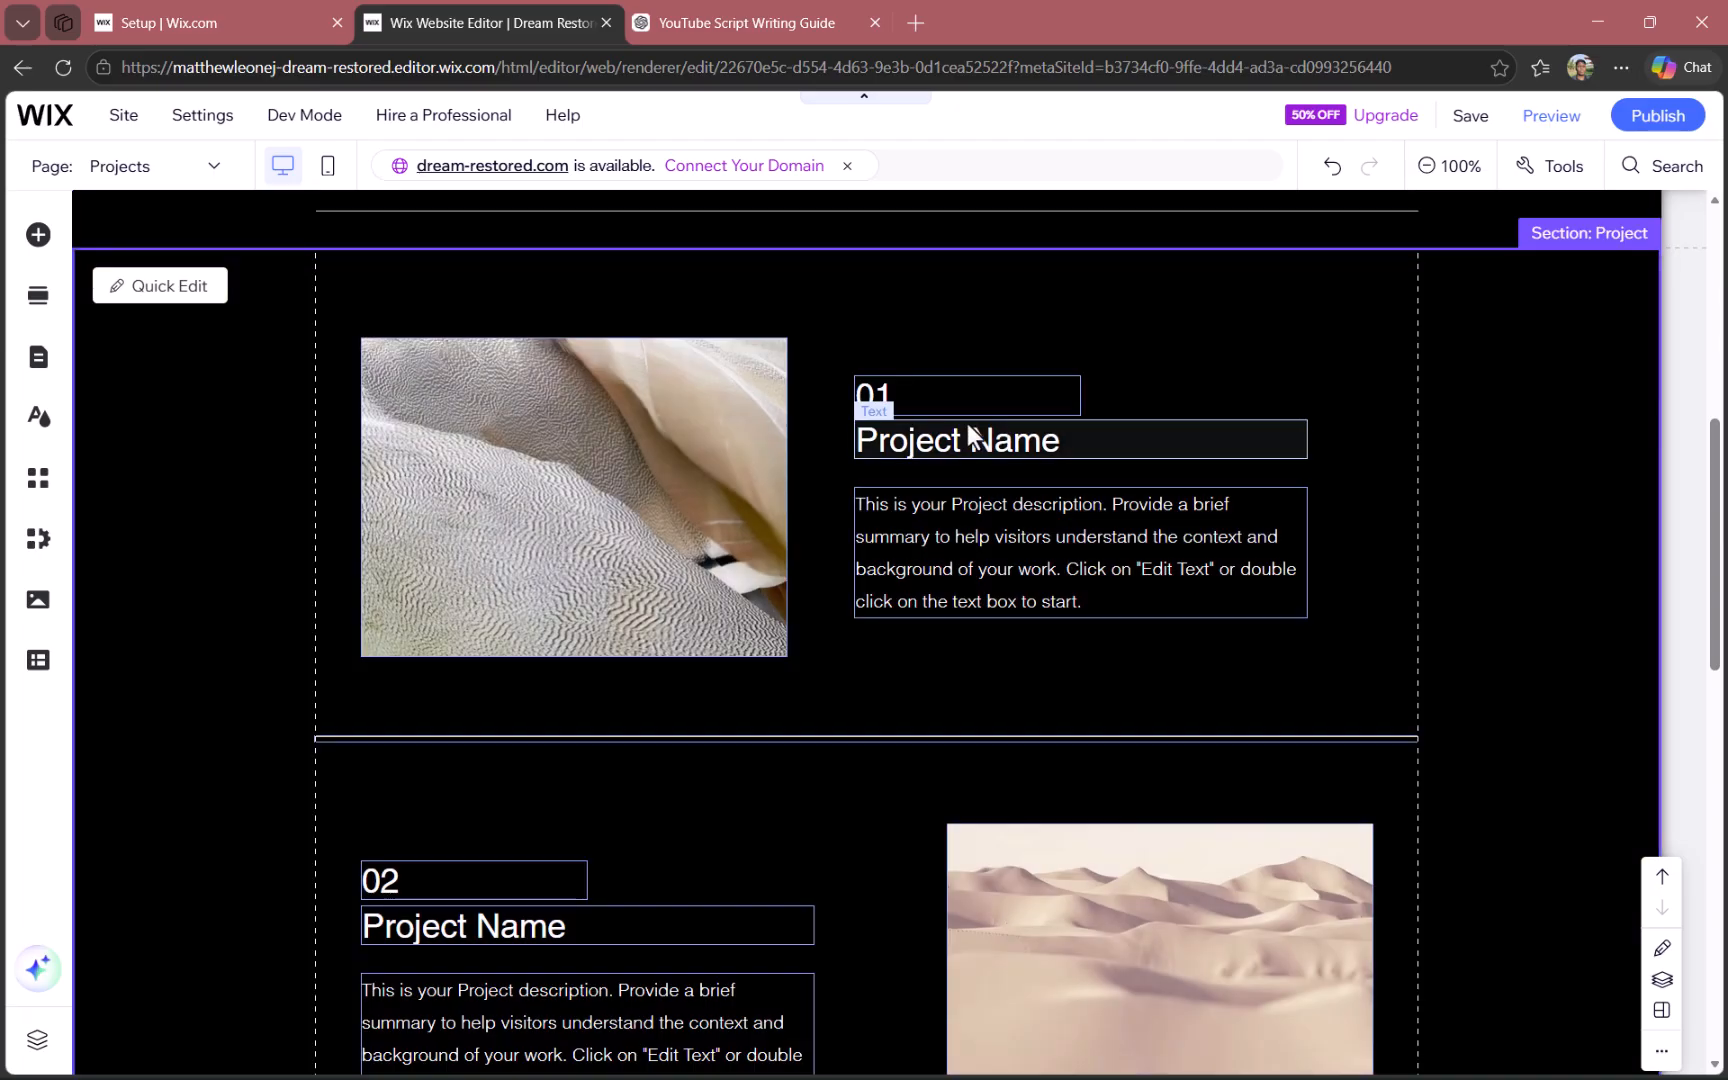
click(936, 432)
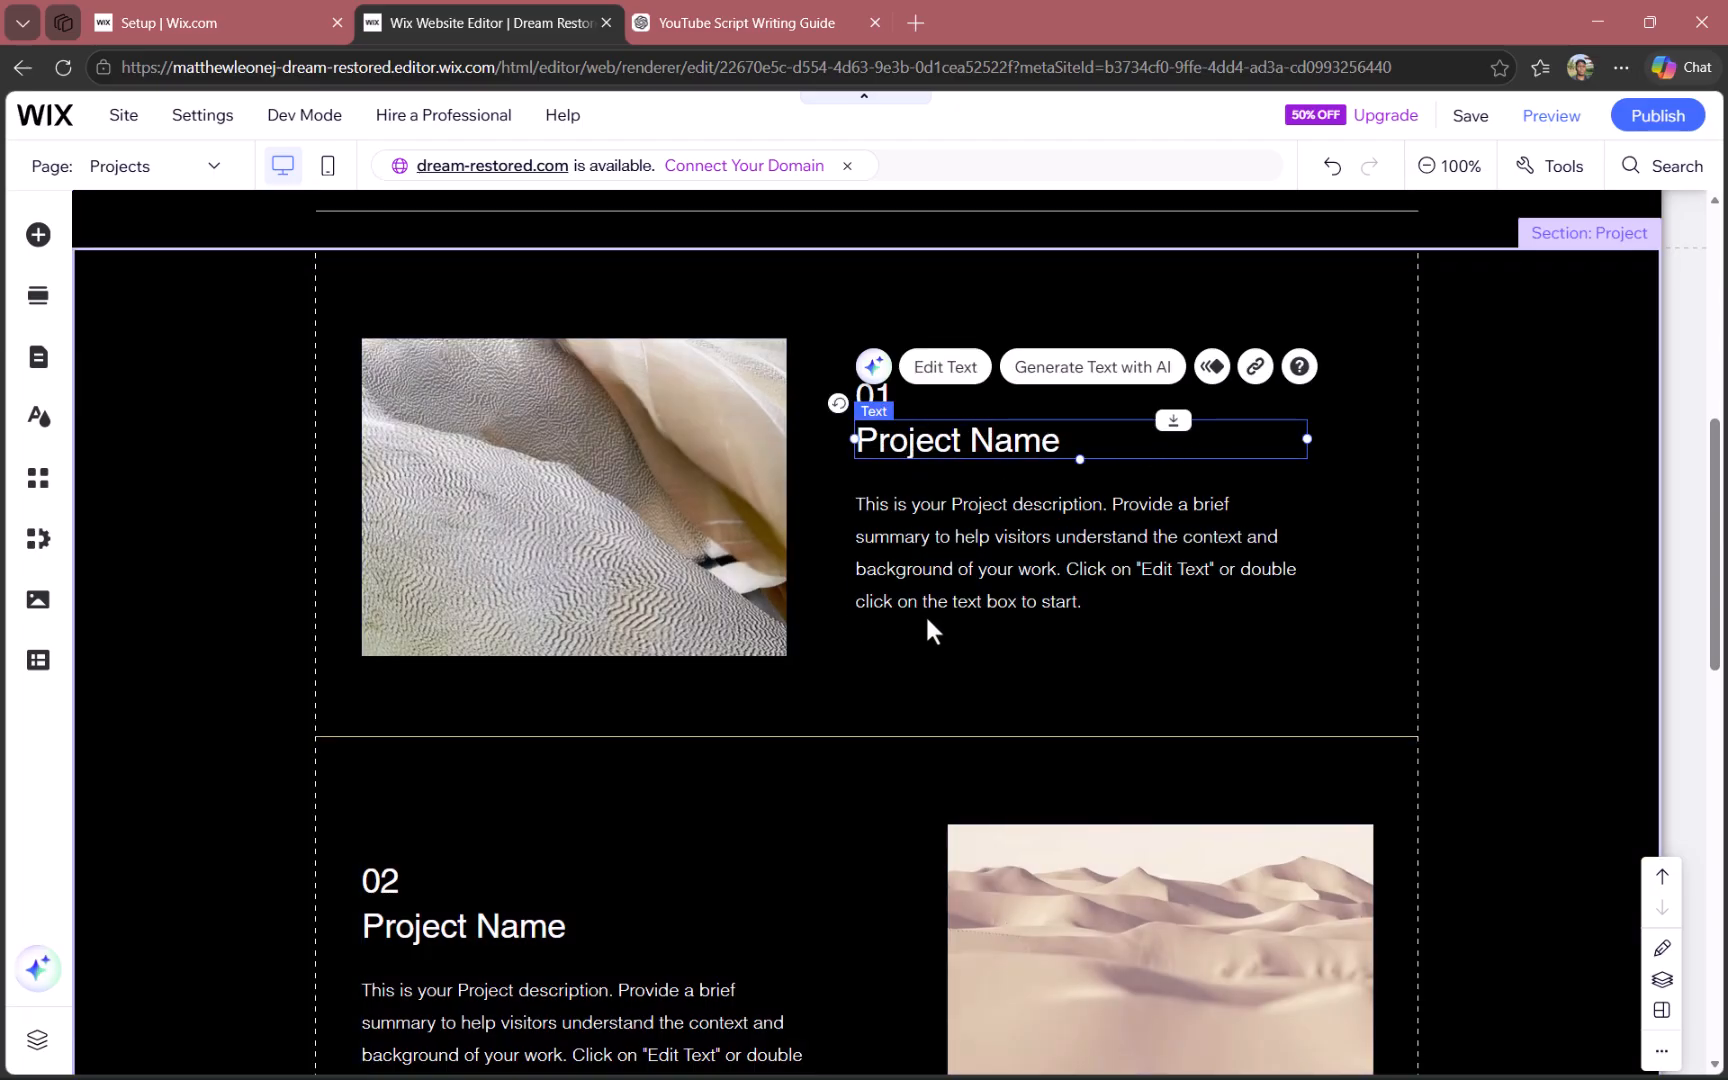
click(962, 595)
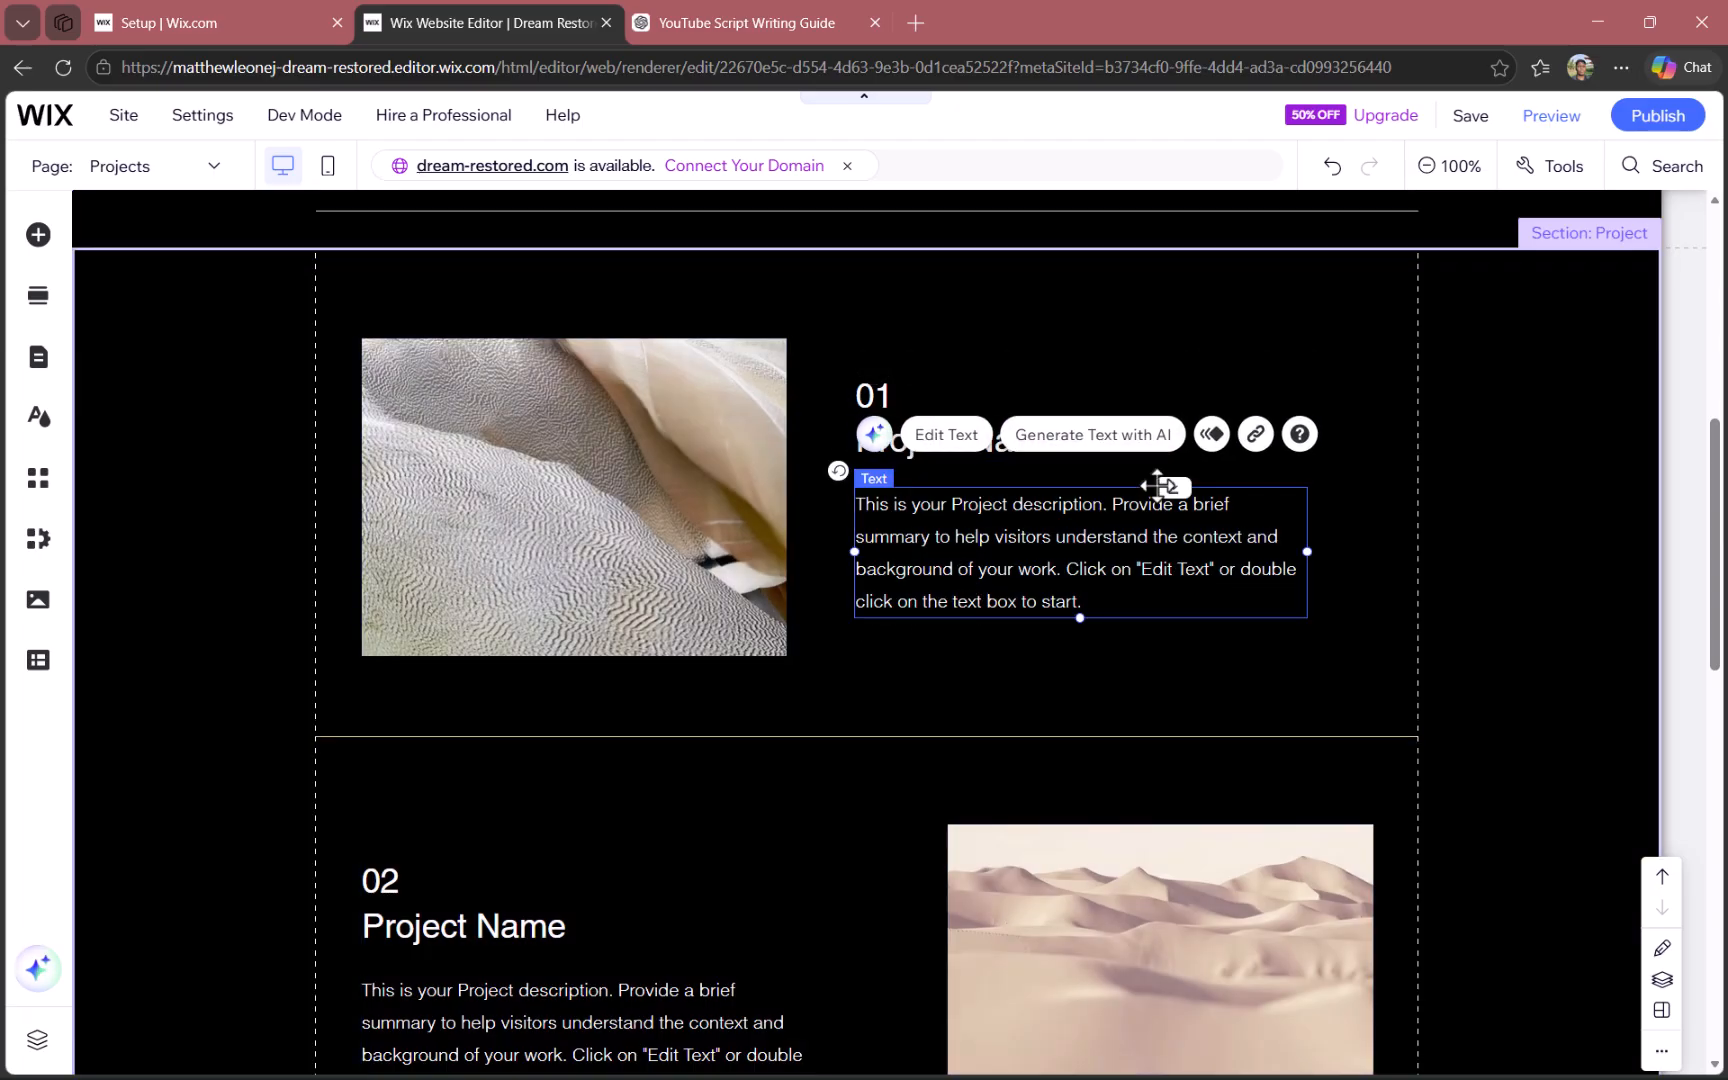
click(1003, 354)
click(882, 405)
click(1045, 452)
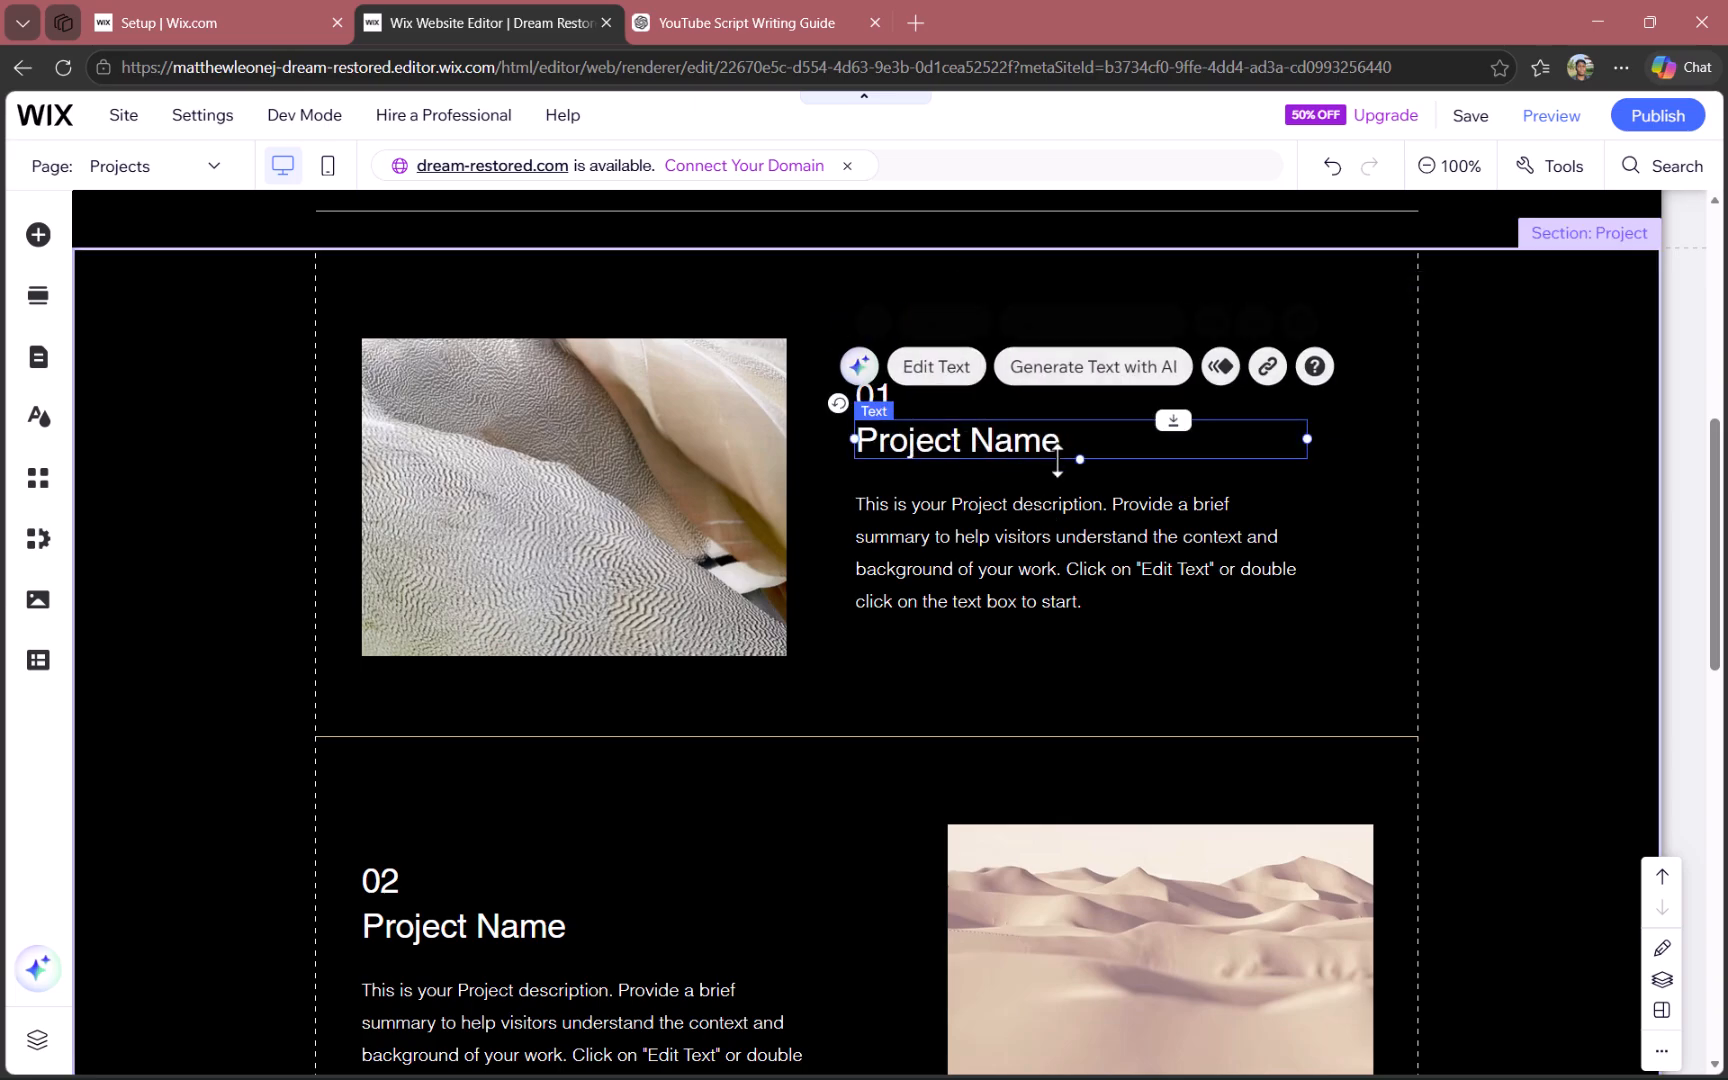
double_click(1043, 440)
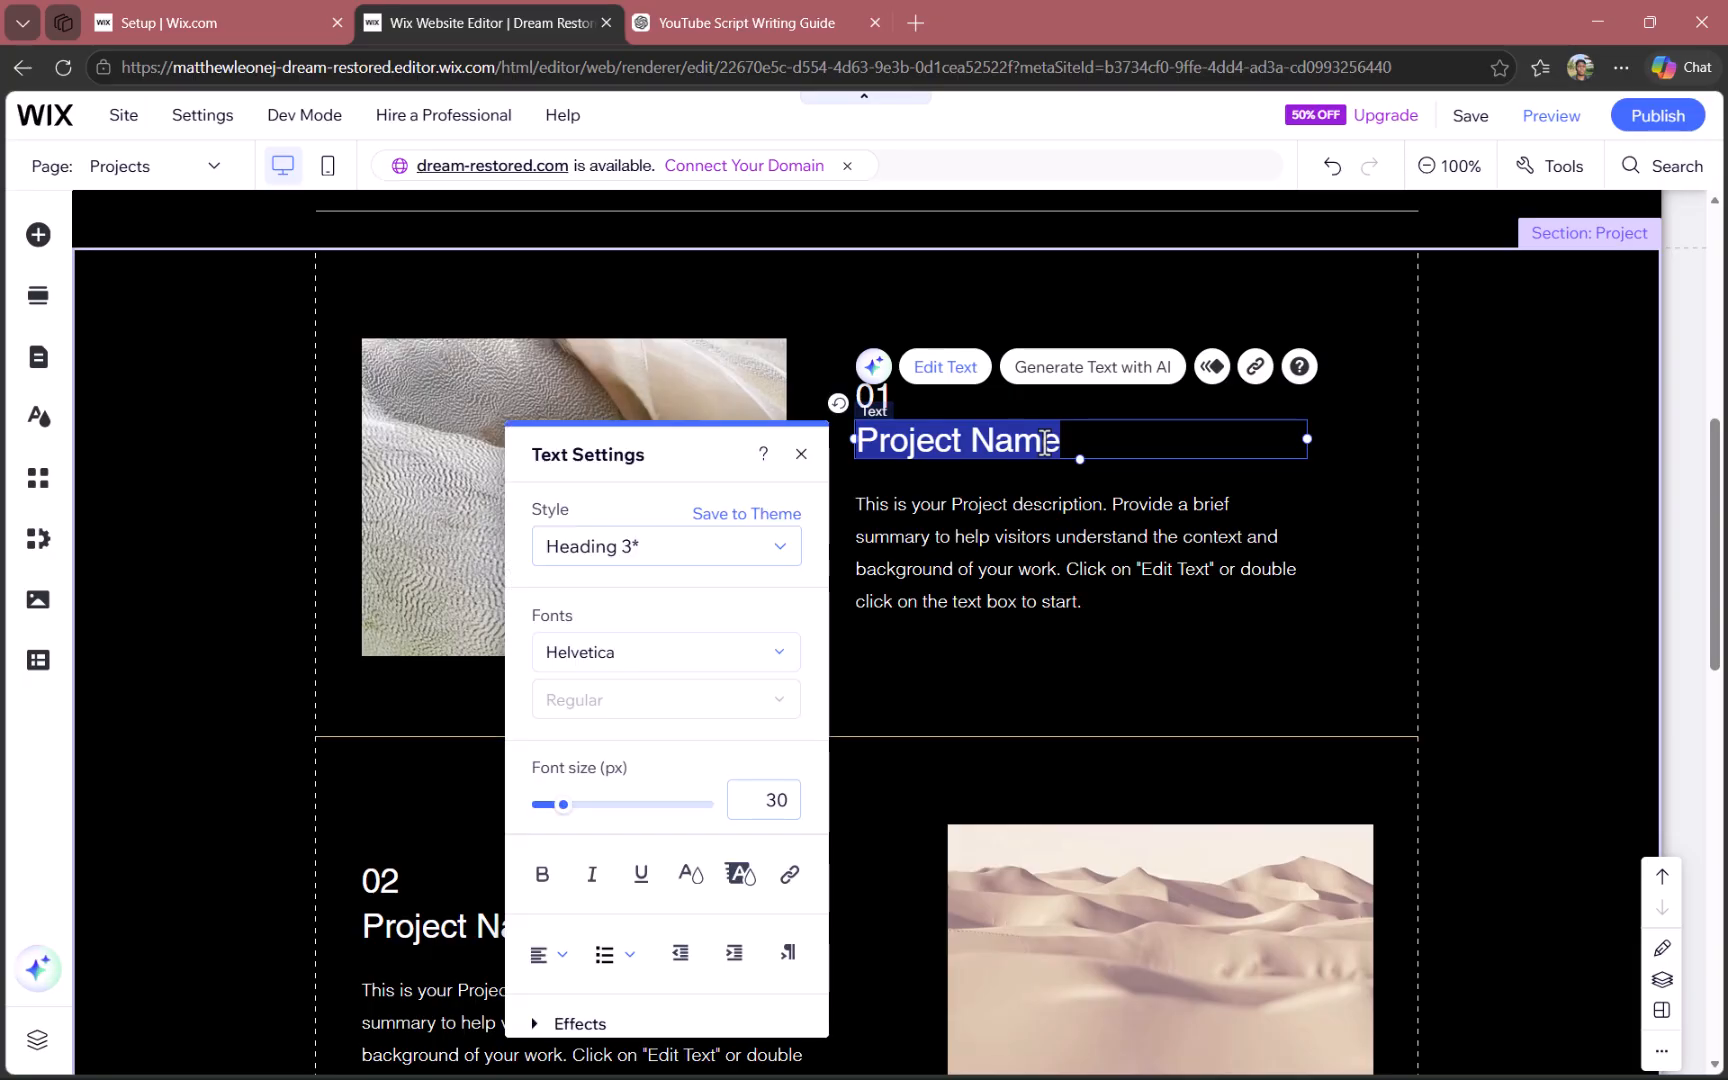
text(Football)
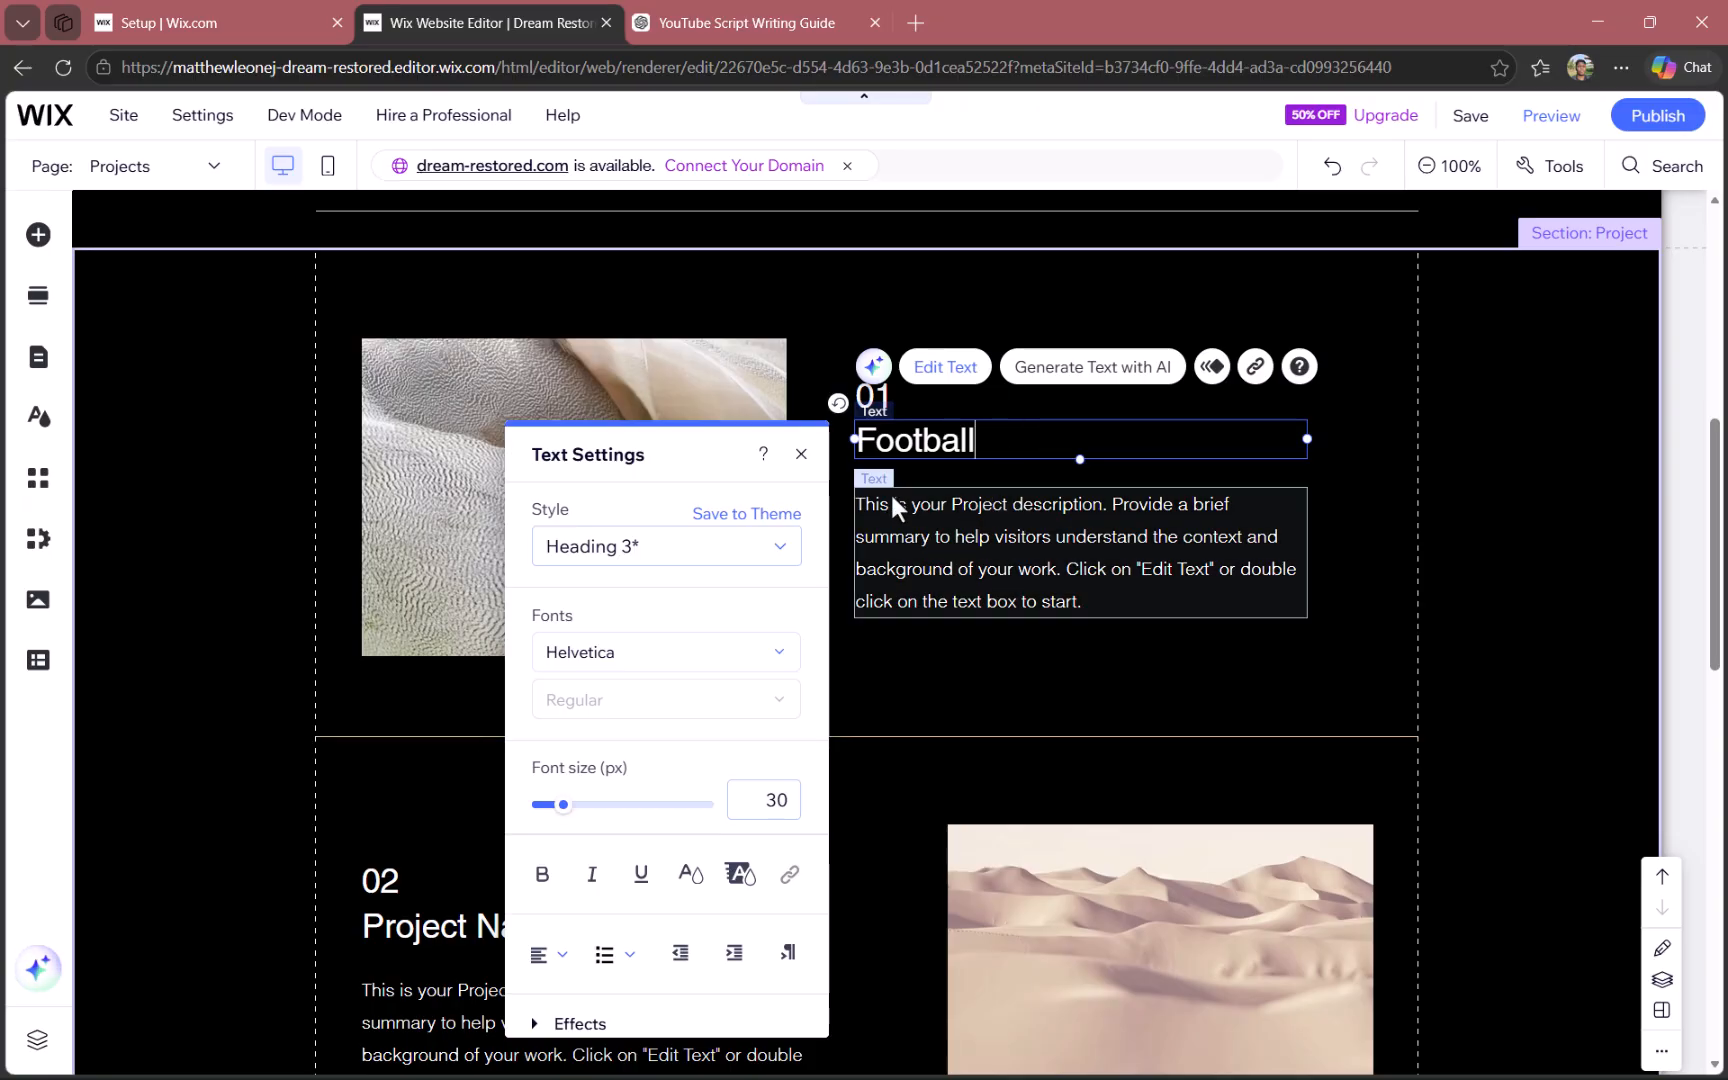
- Underline the whole Football title and set its font size to 72 px
mouse_move(565, 805)
mouse_down()
mouse_move(630, 815)
mouse_move(568, 833)
mouse_up()
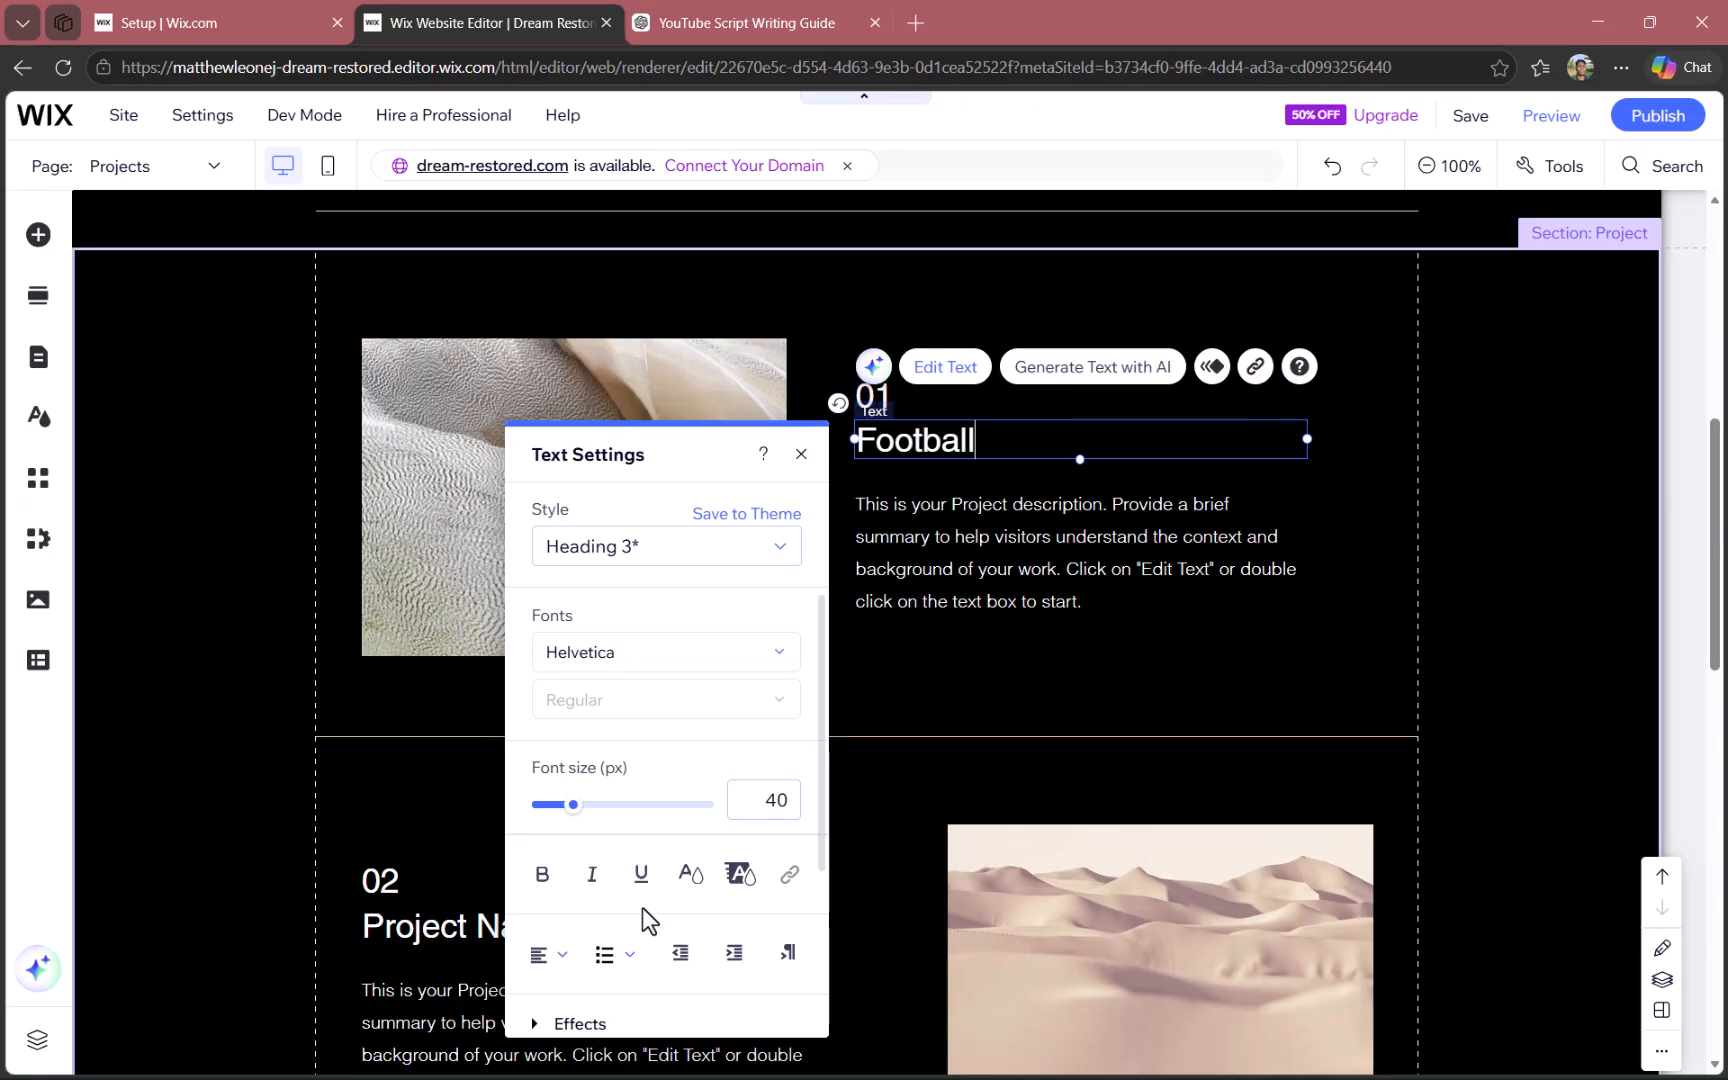
click(641, 874)
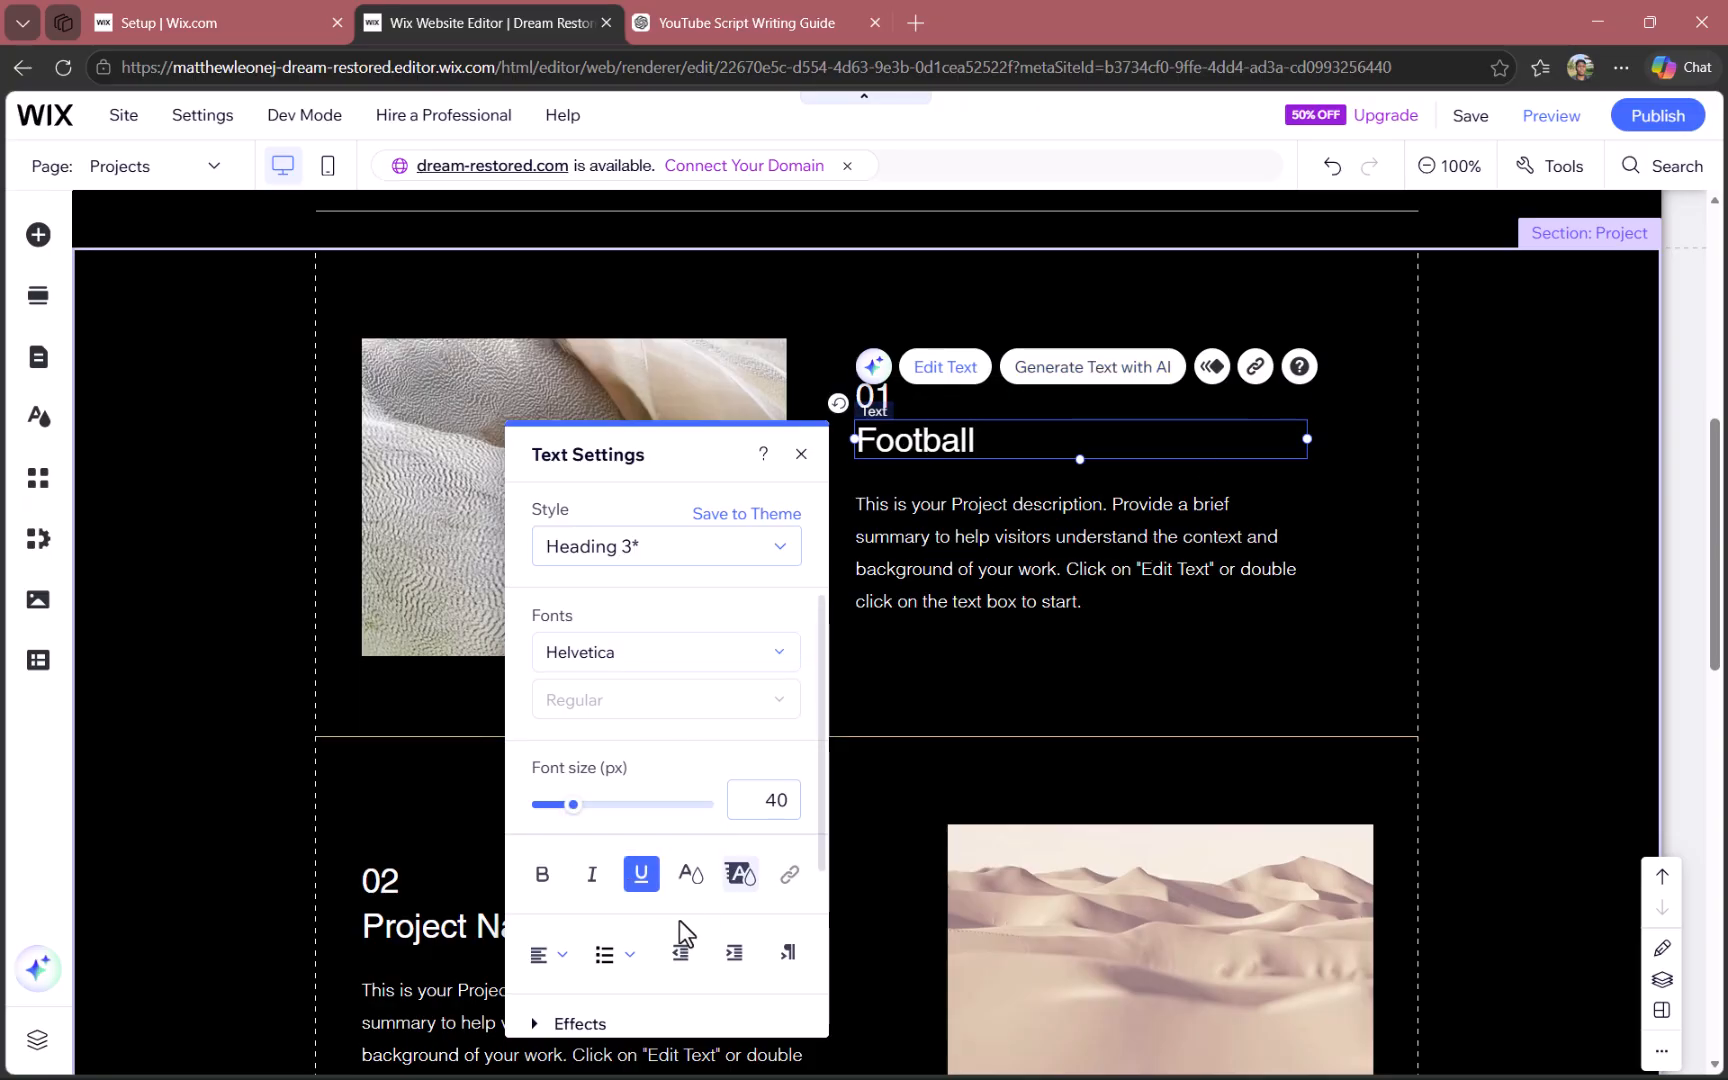
double_click(946, 450)
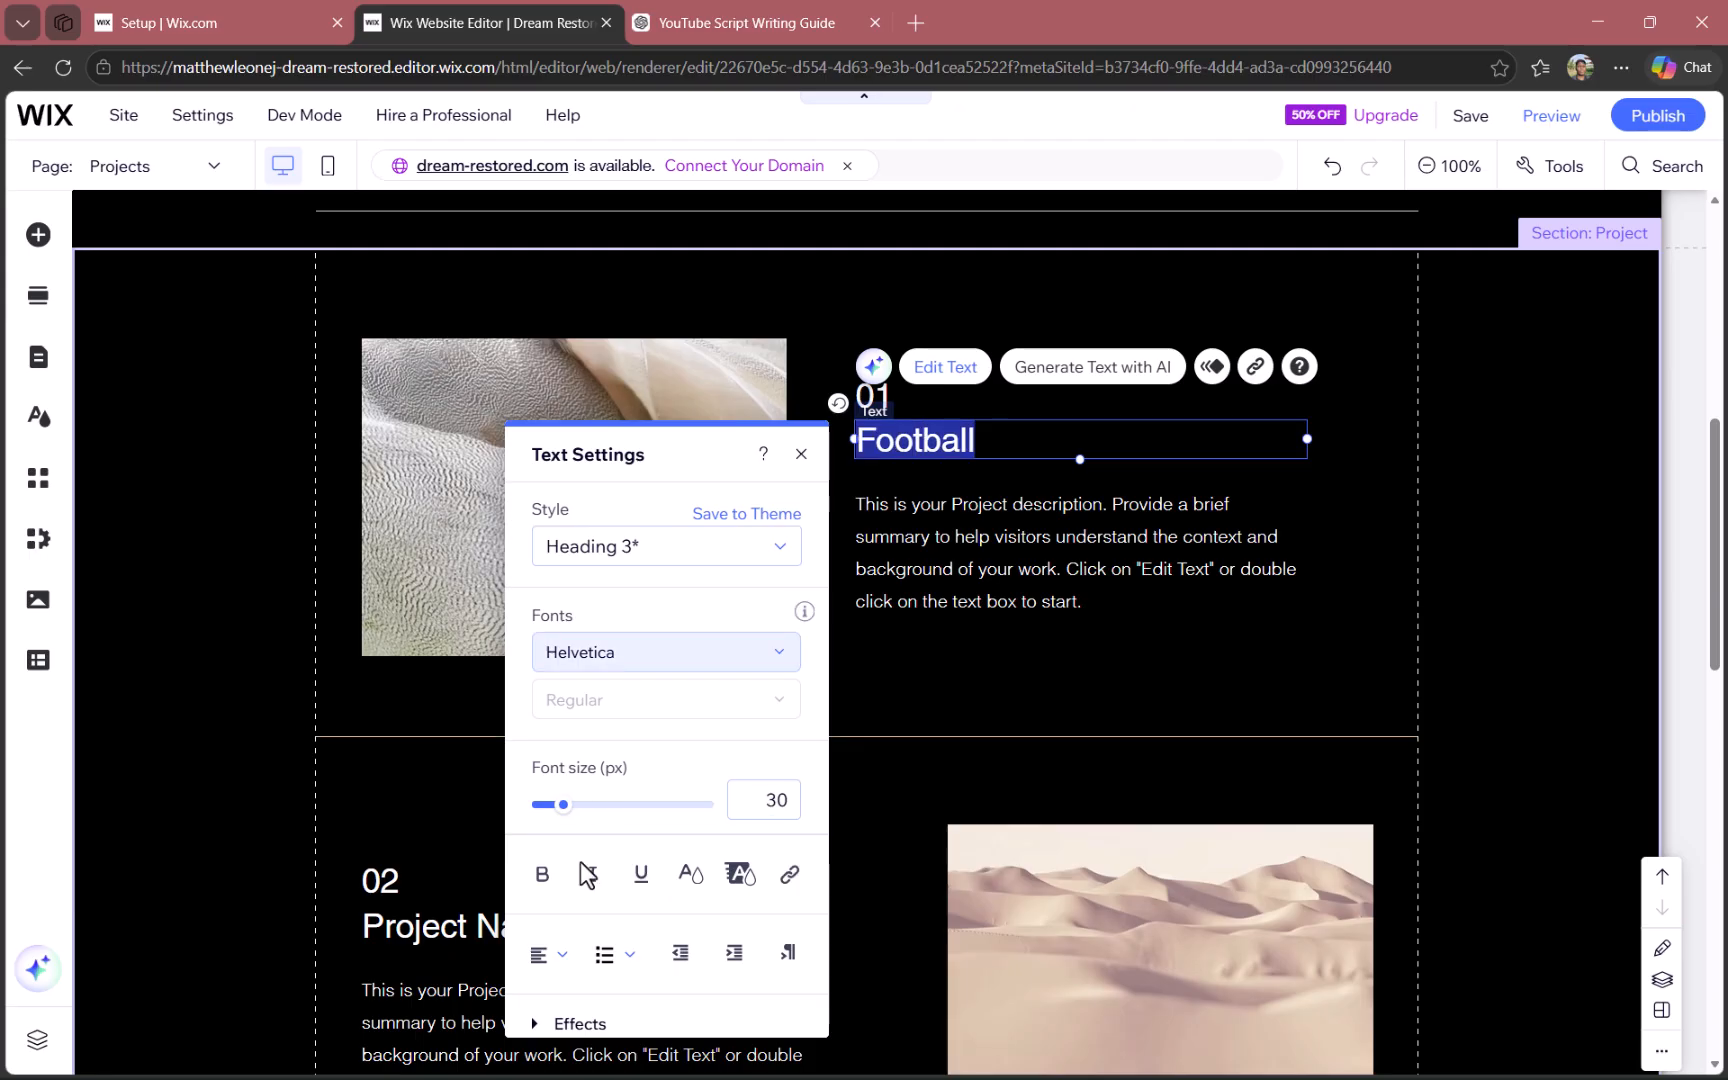
click(641, 874)
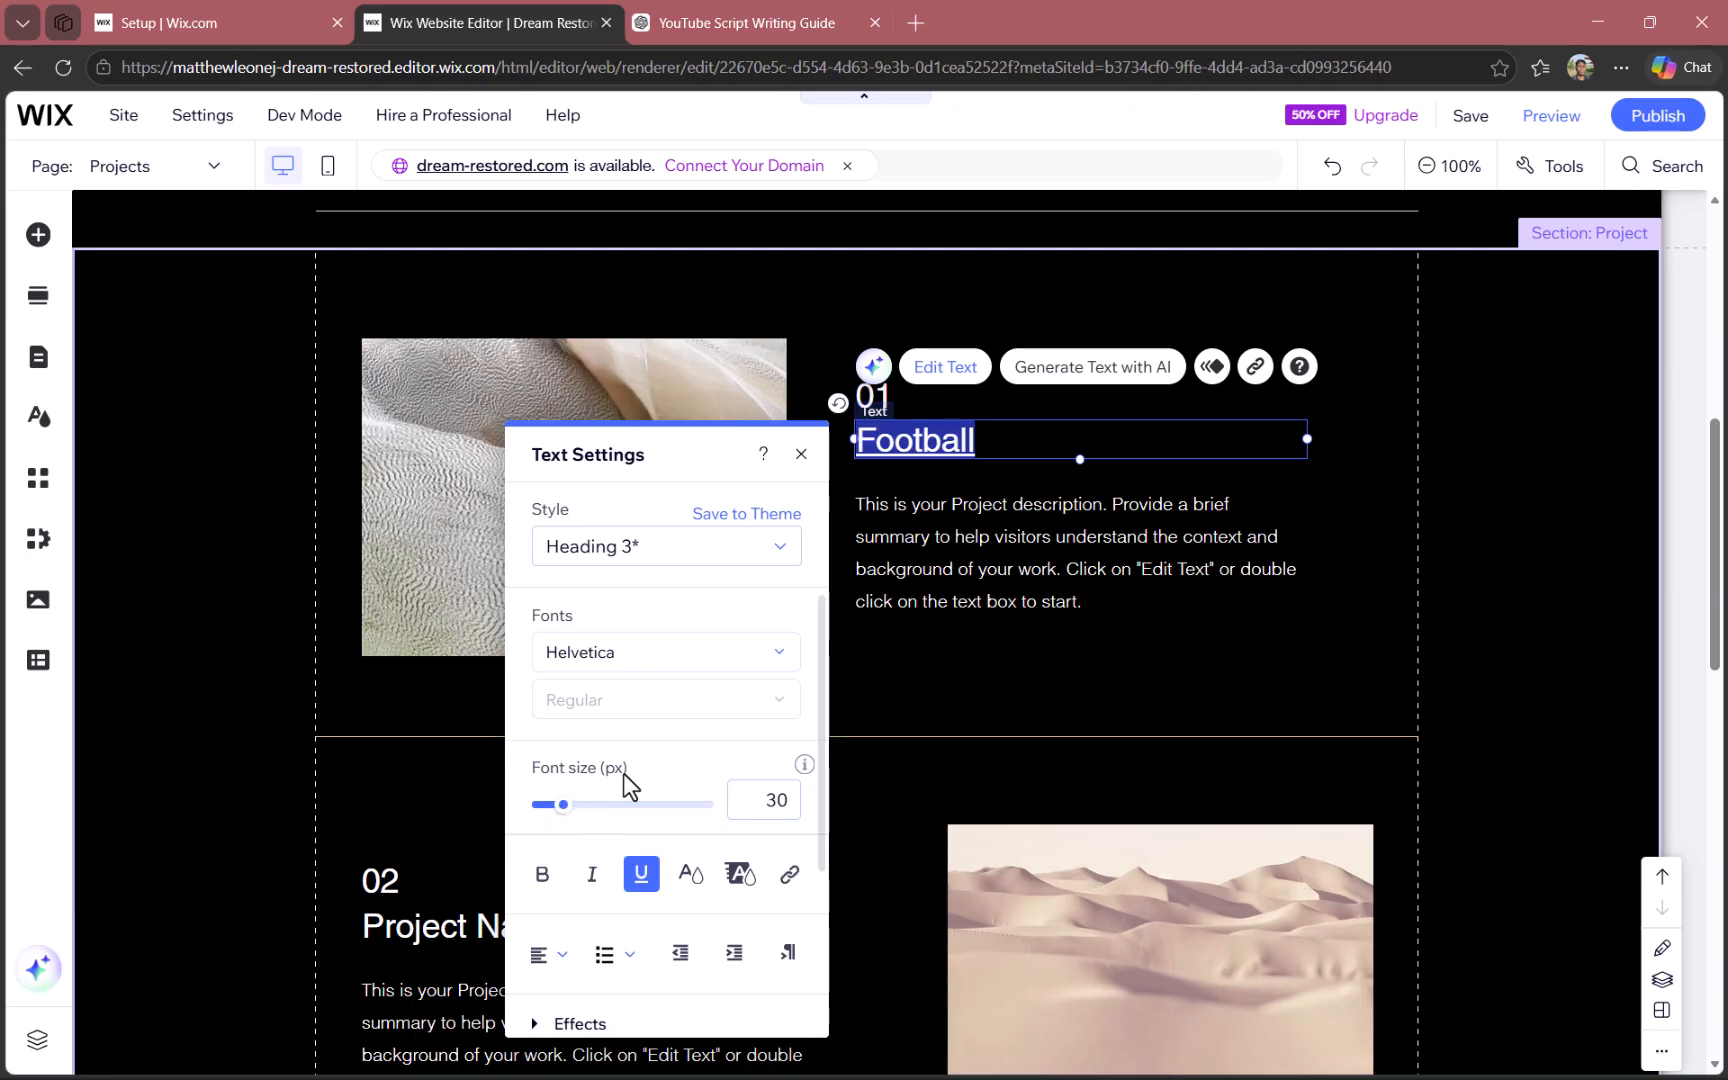
click(605, 806)
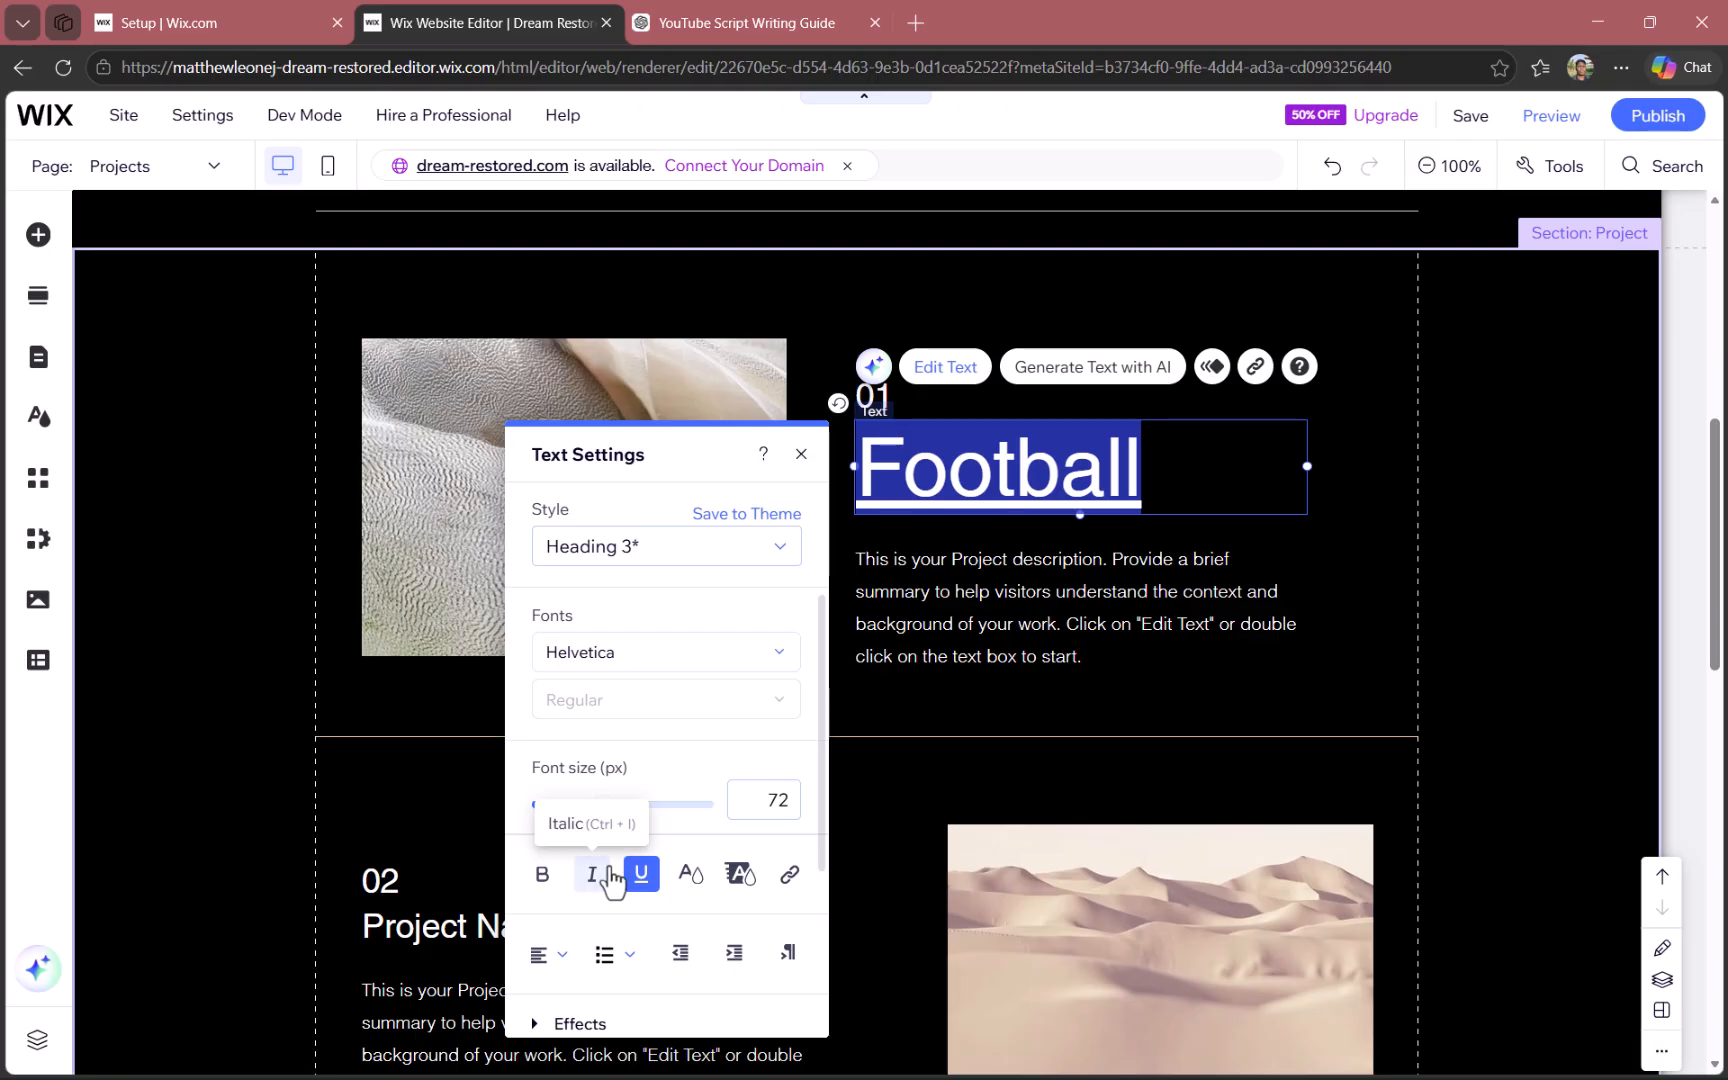
- Try text effect A on the Football title, settle on effect B and close the text settings
scroll(610, 880, down, 3)
click(541, 776)
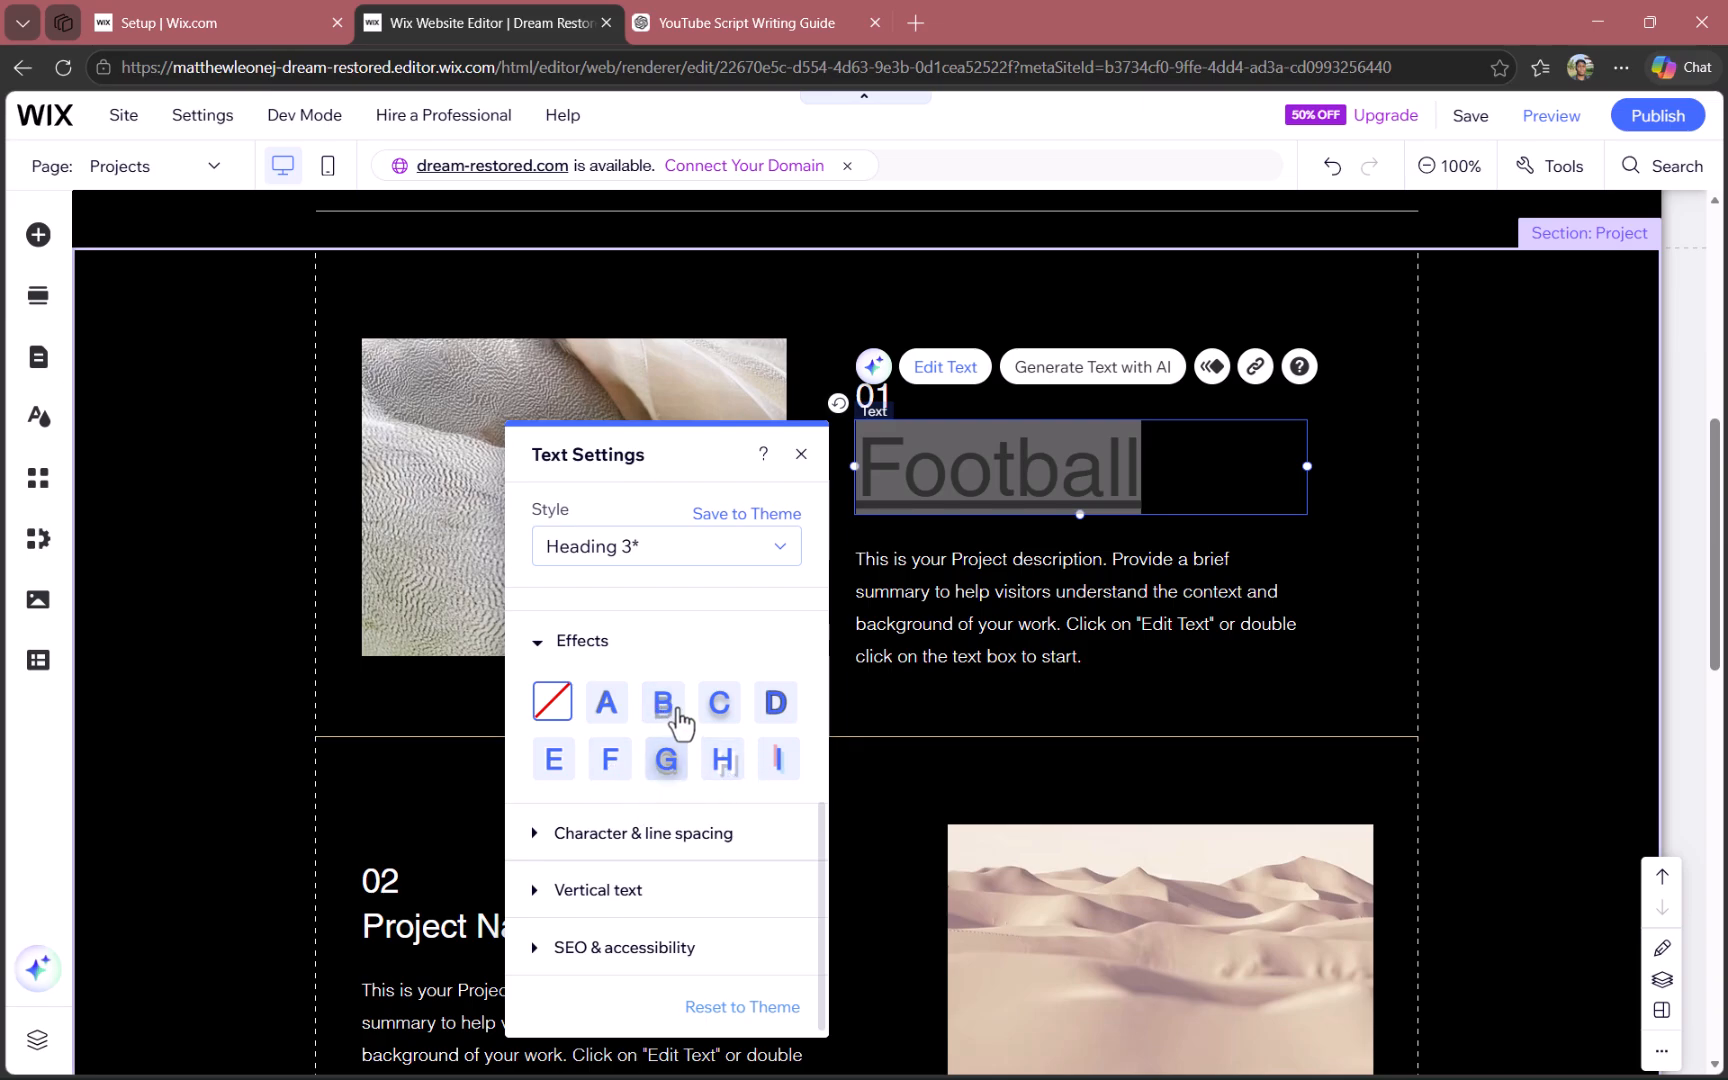
click(607, 703)
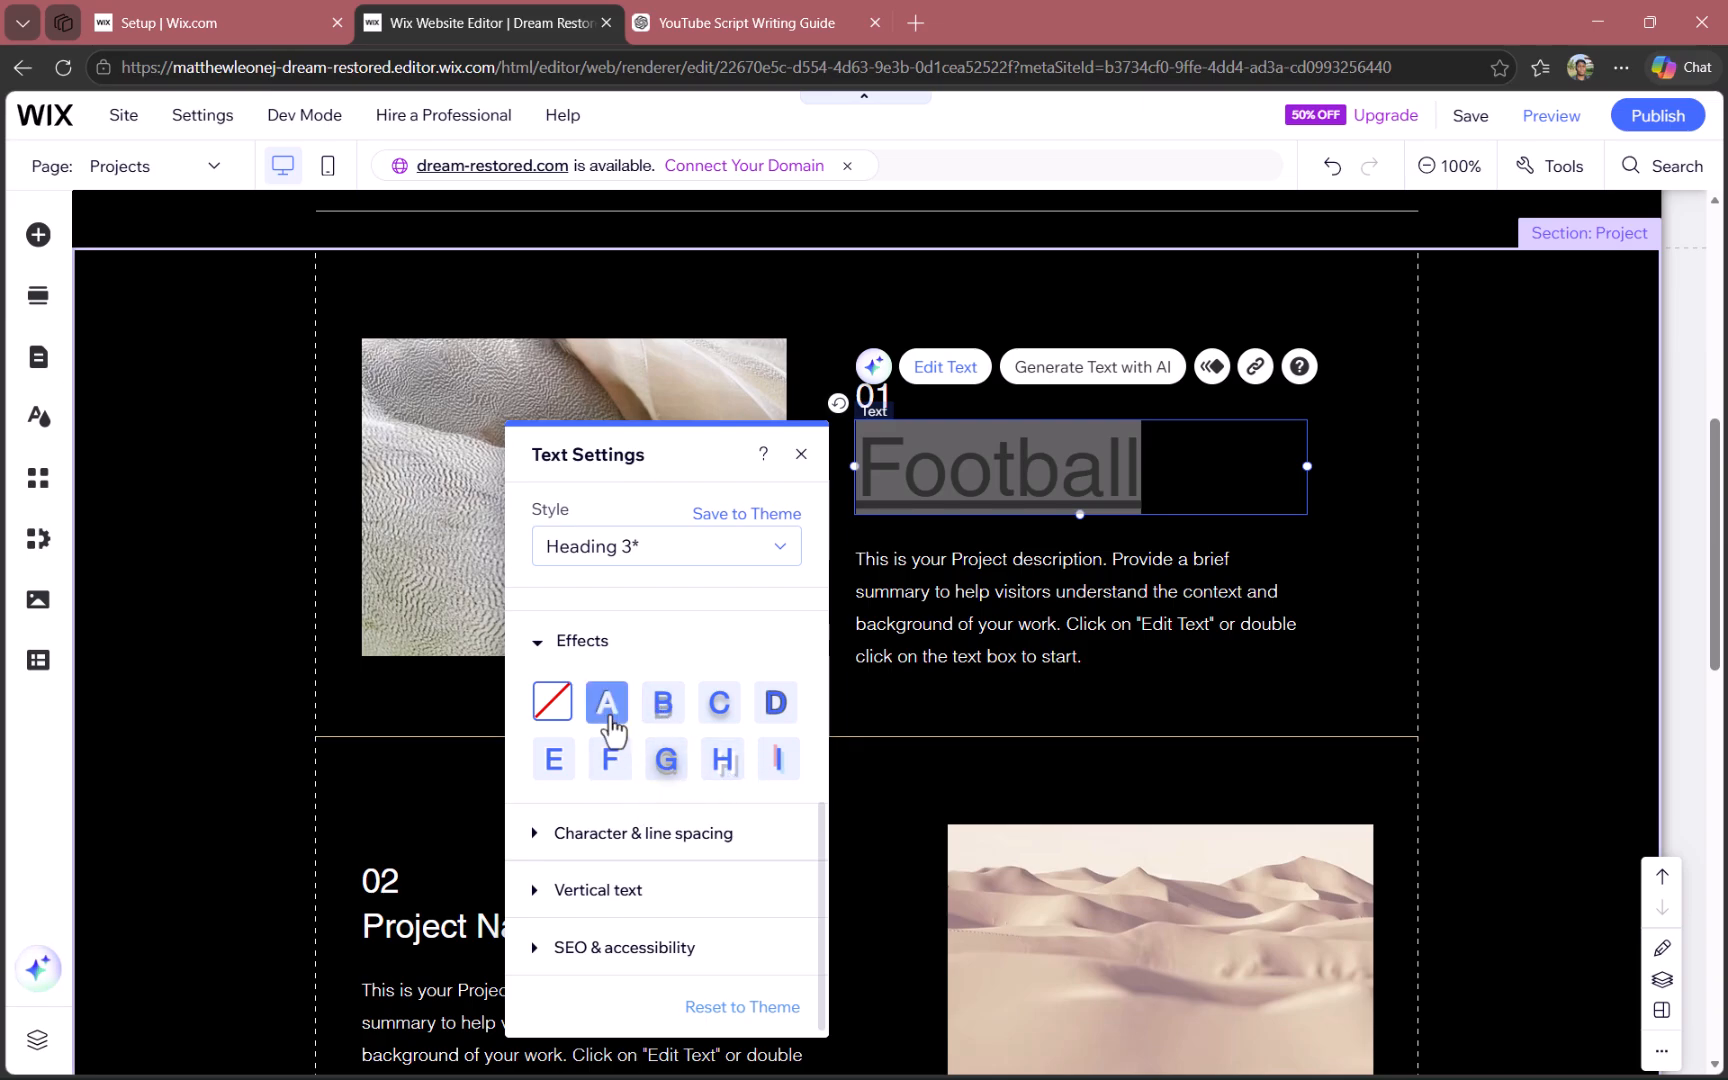
click(663, 703)
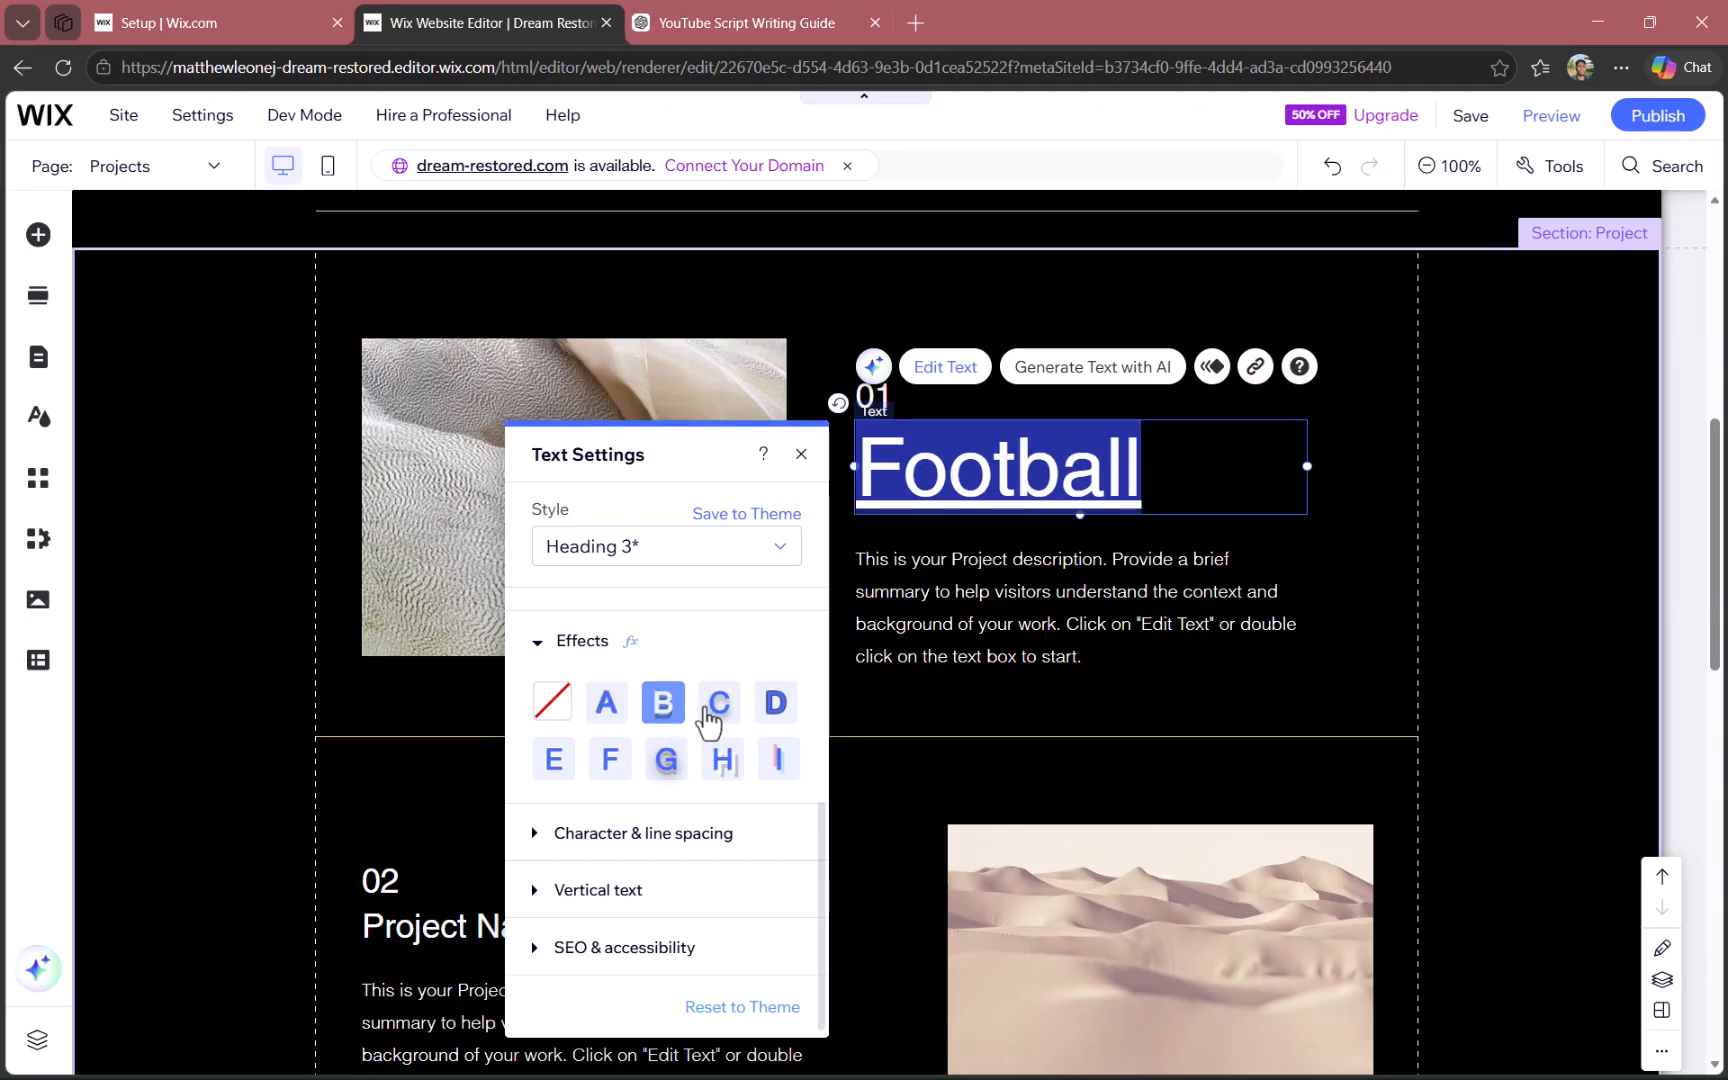
click(1238, 616)
click(1210, 446)
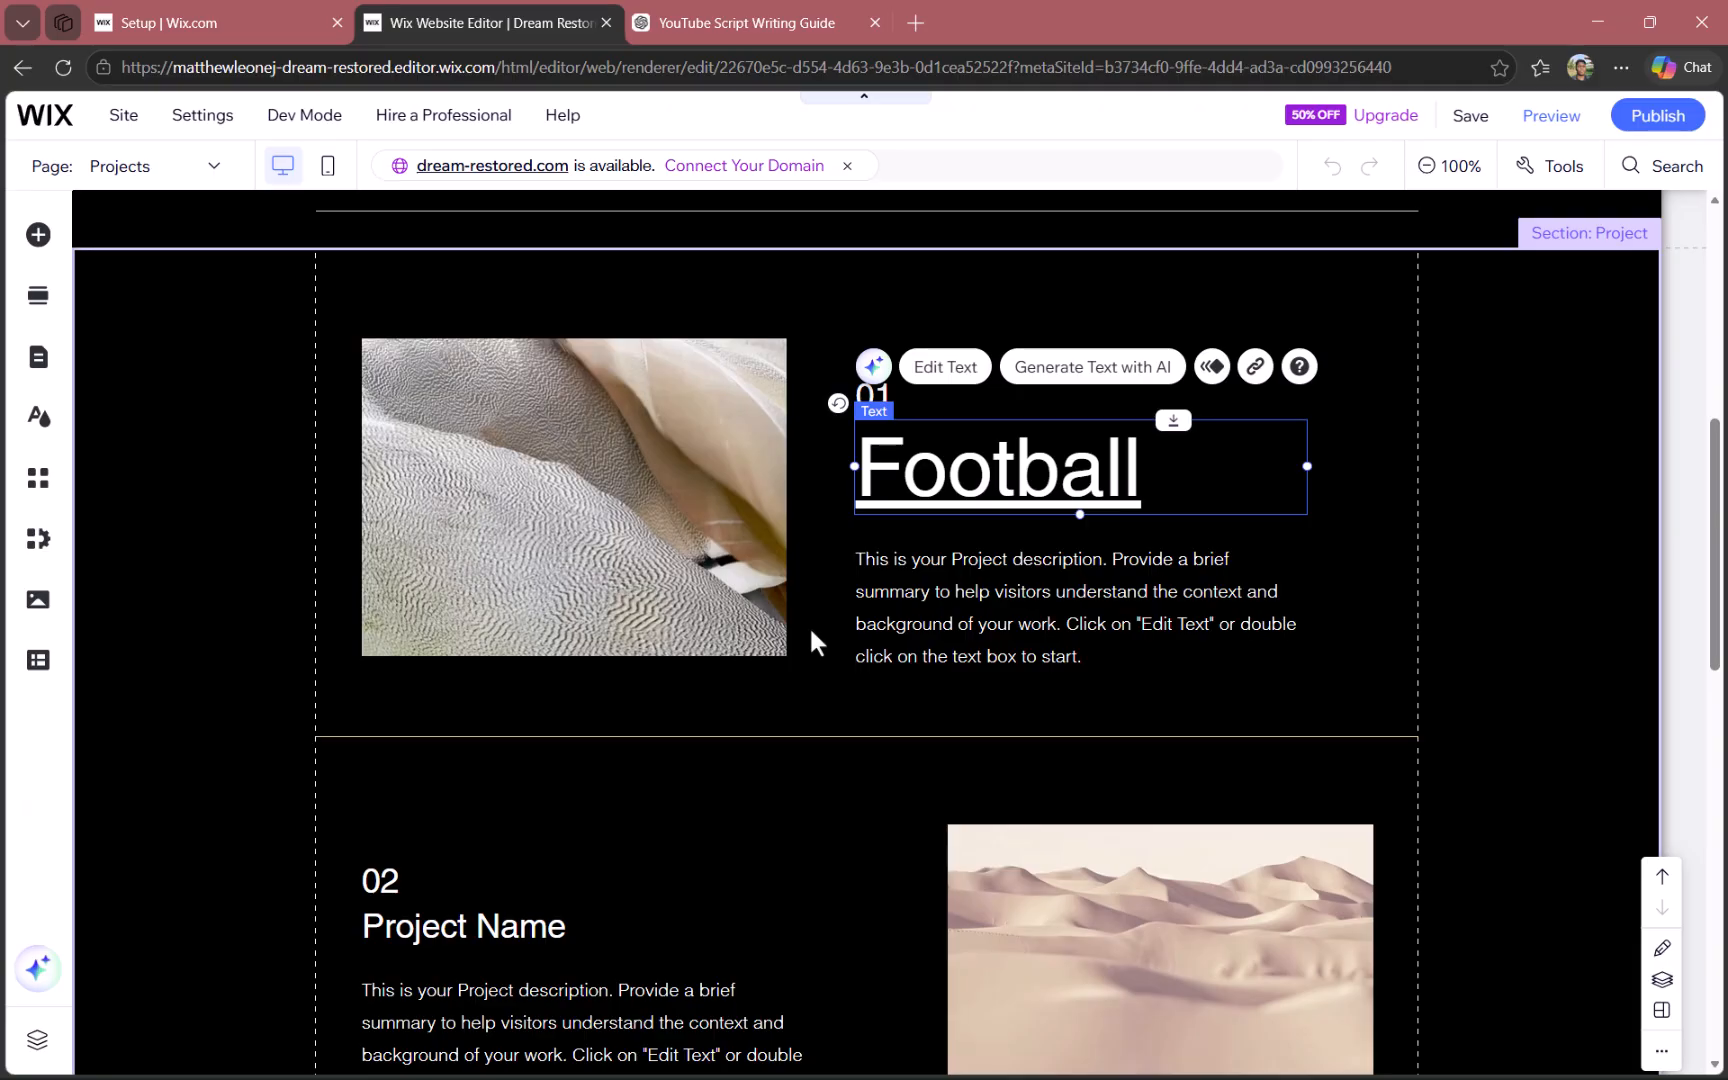
- Reopen the Football title's text settings and change its font to Anton
double_click(1062, 470)
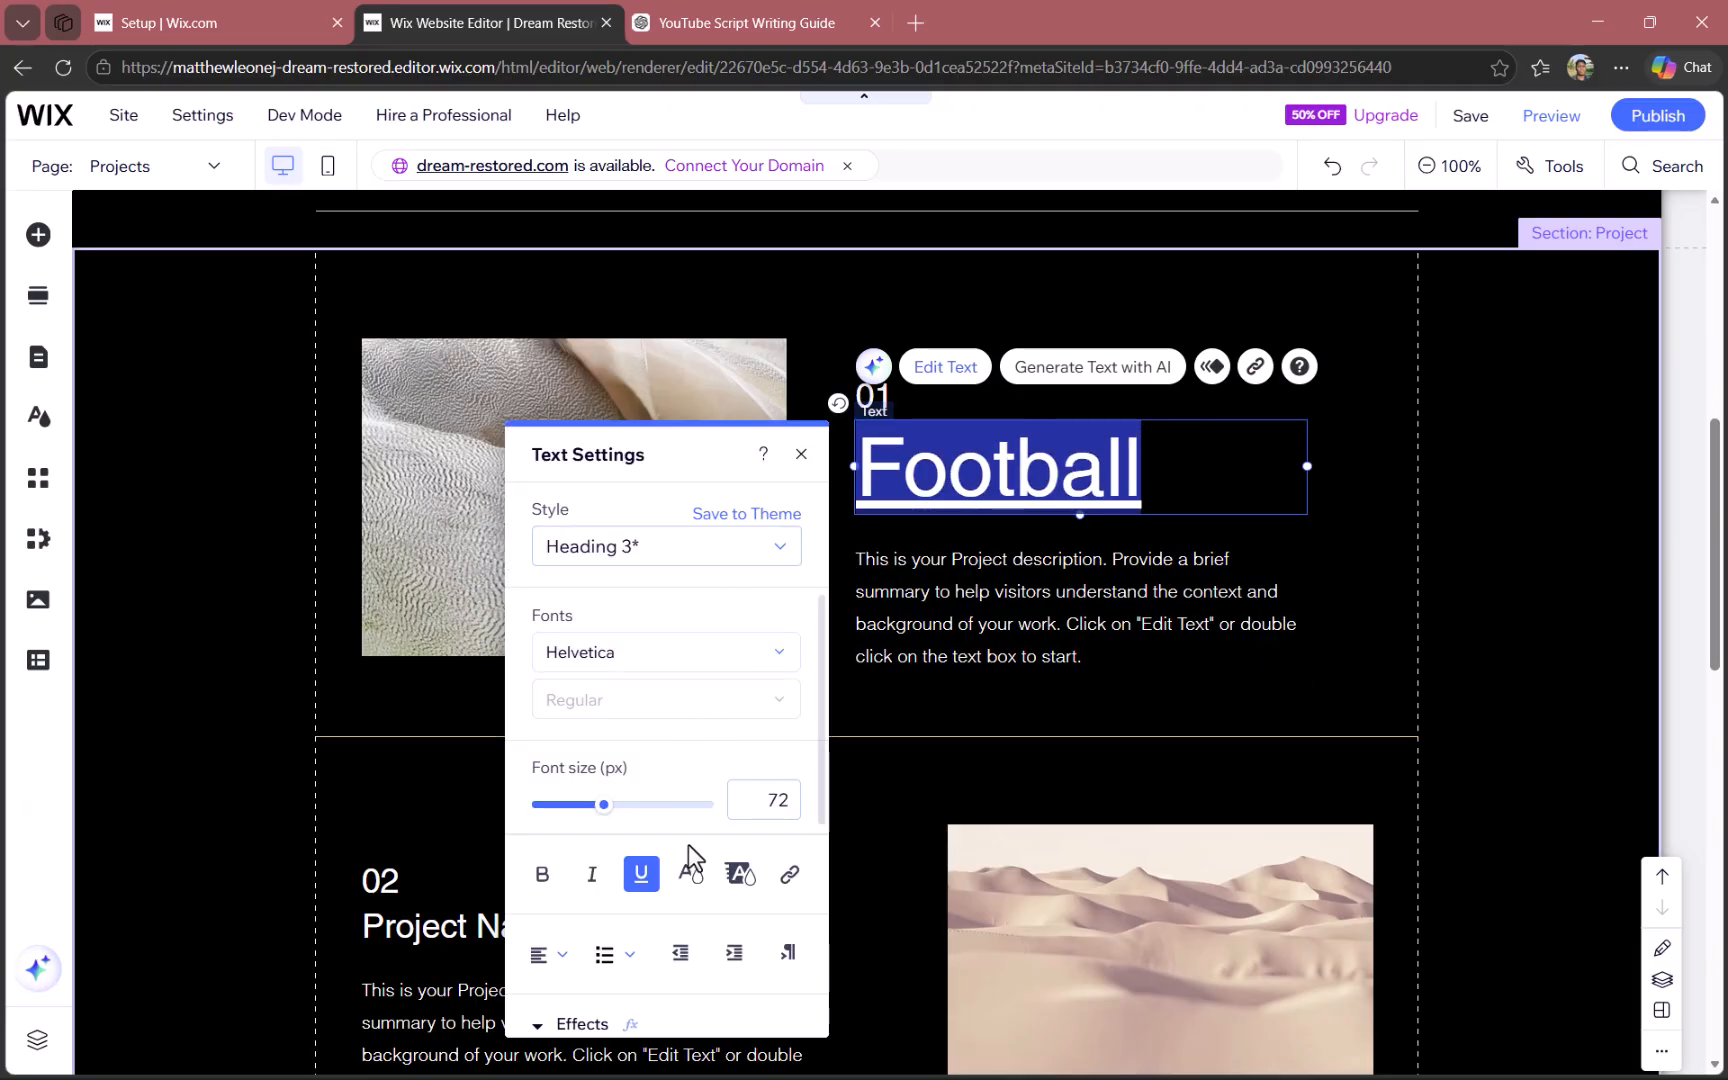
scroll(687, 833, down, 1)
scroll(690, 820, up, 1)
scroll(693, 819, down, 5)
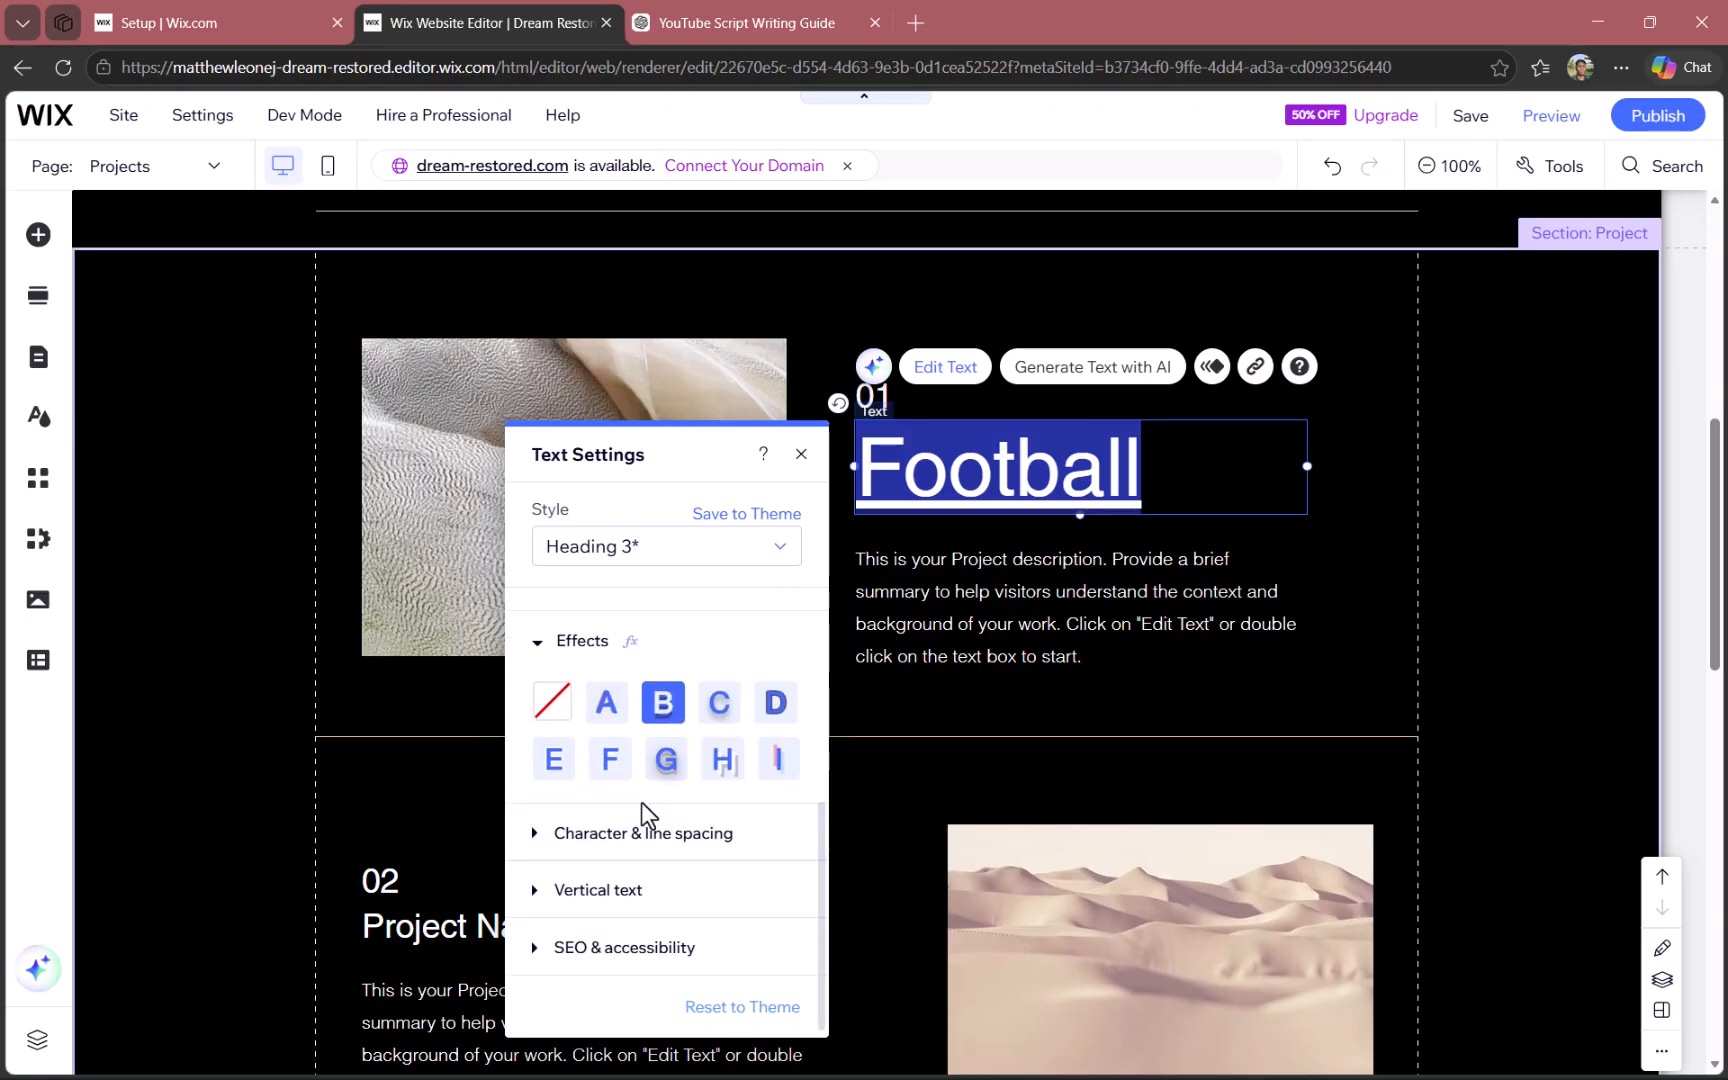
scroll(641, 802, up, 5)
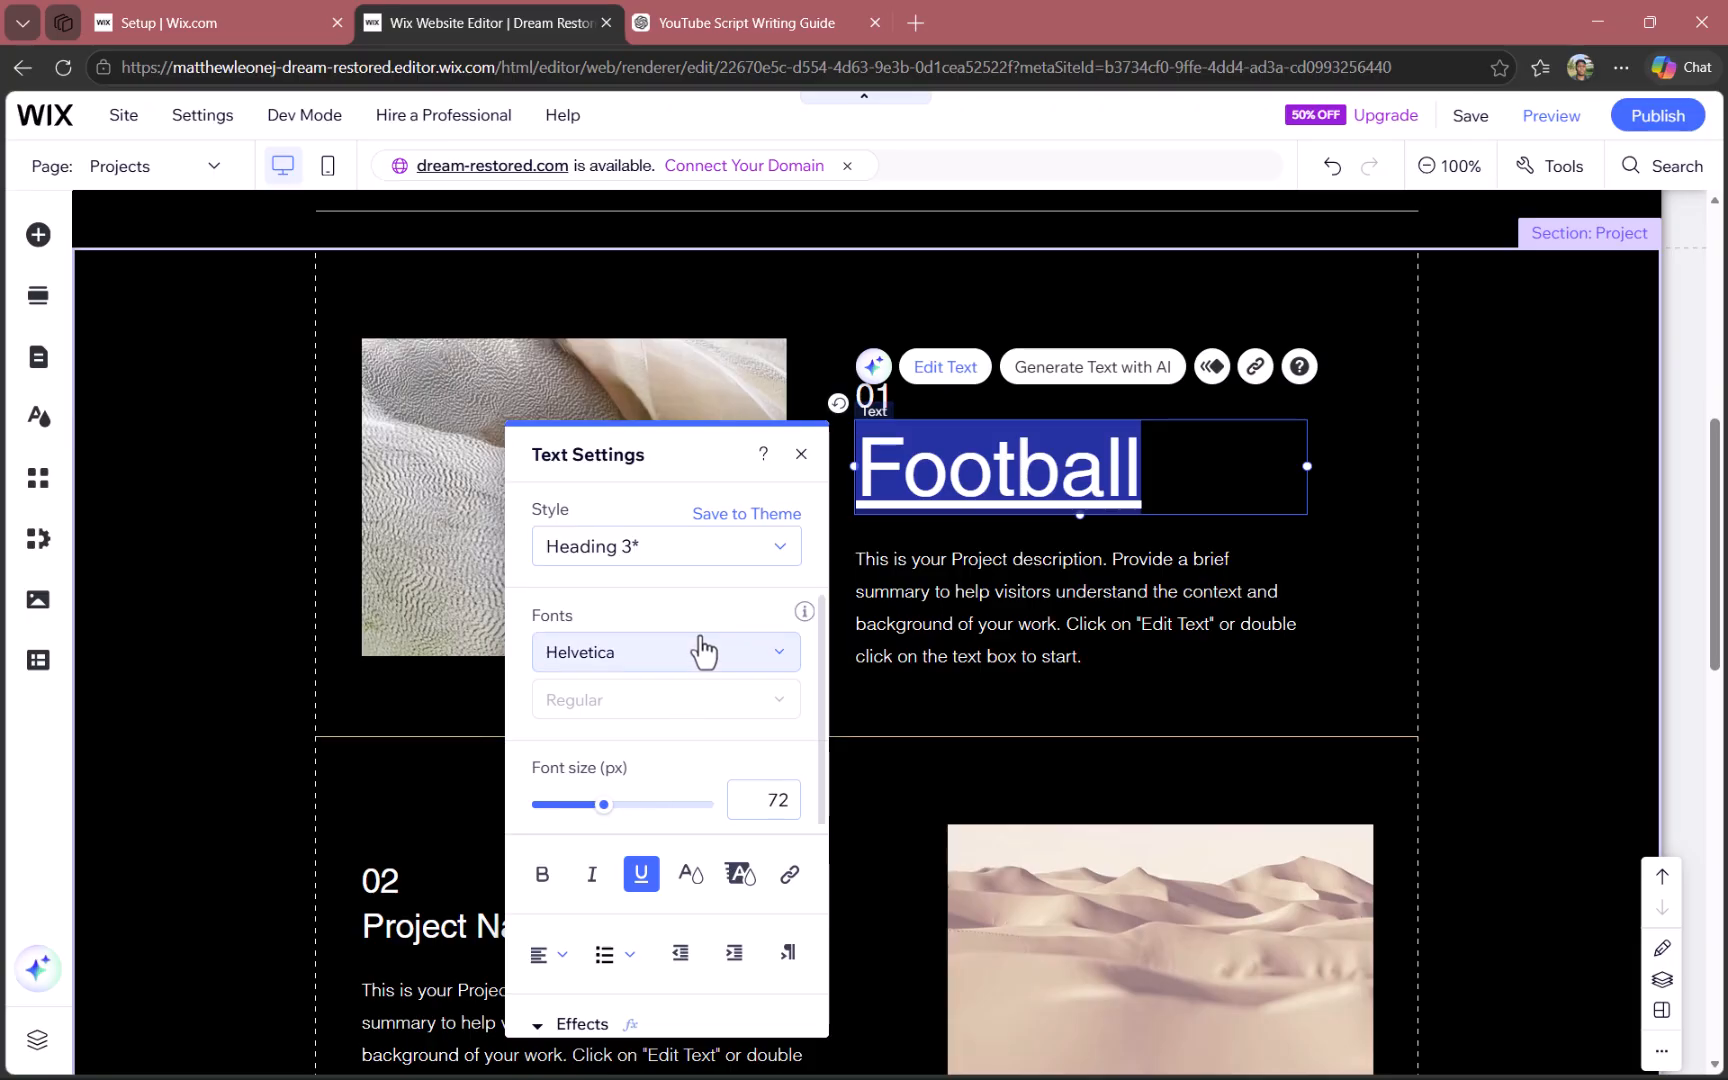
click(704, 652)
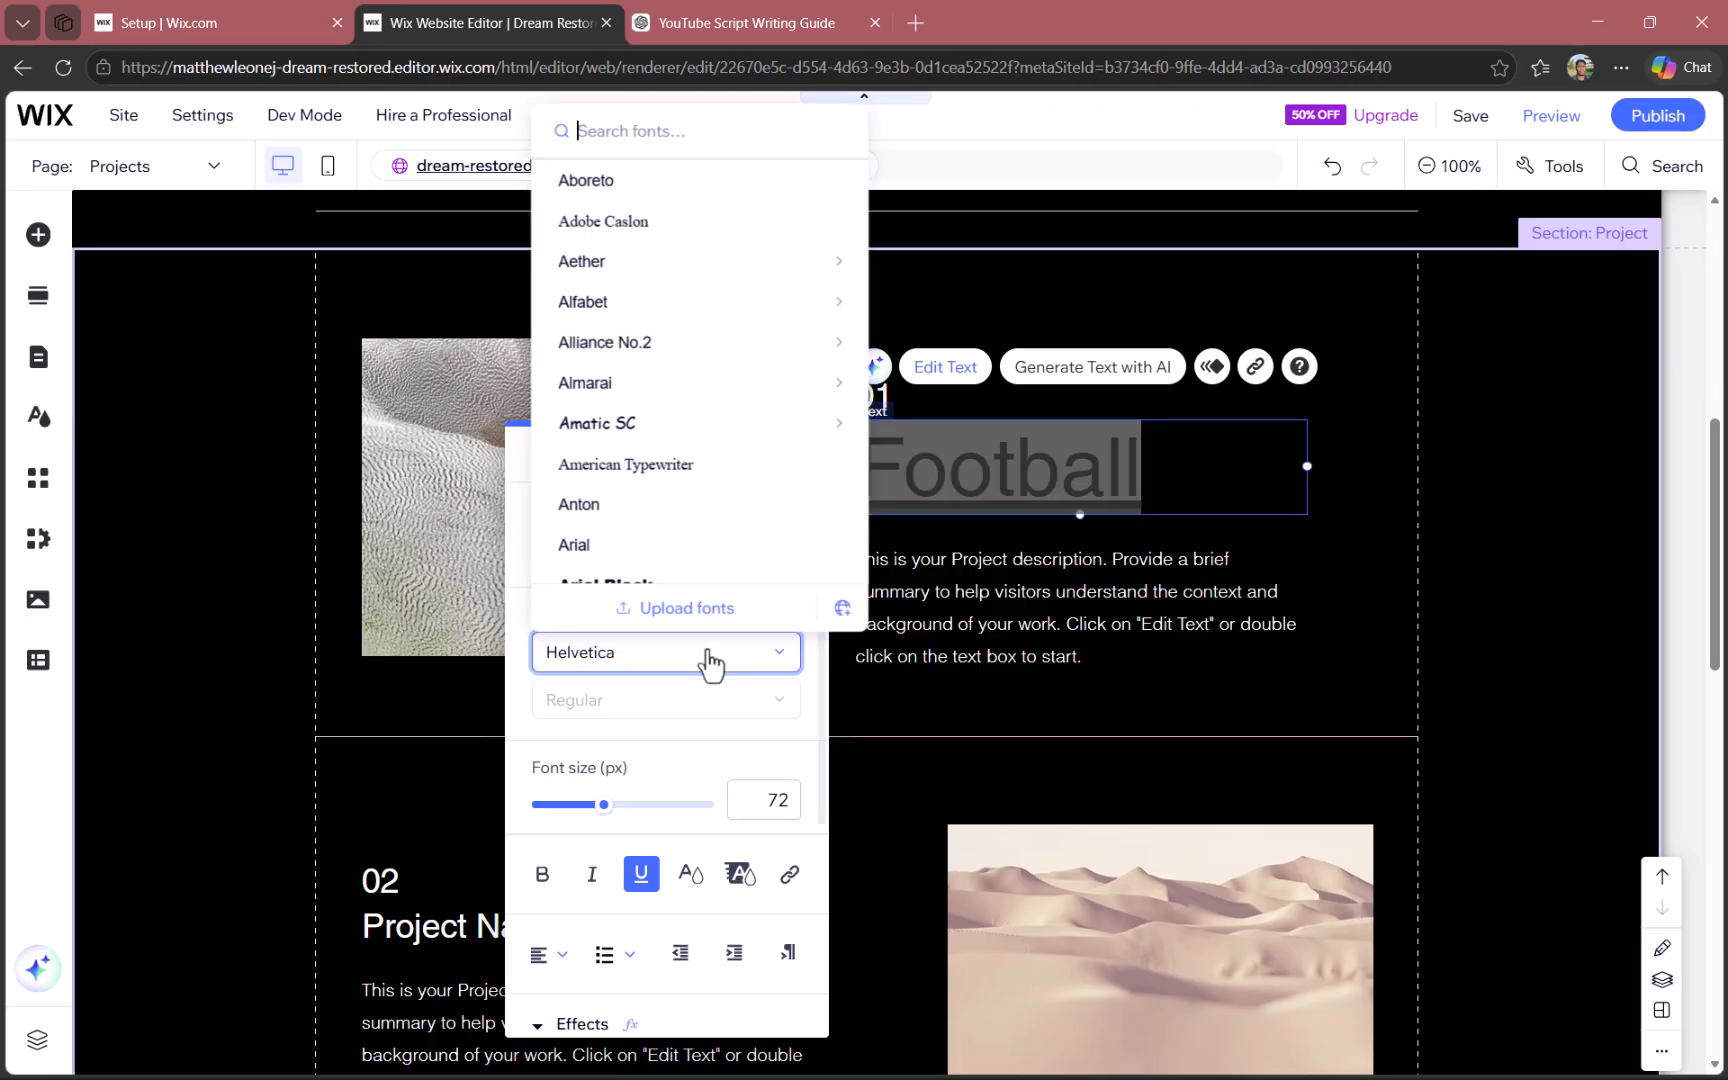
click(640, 515)
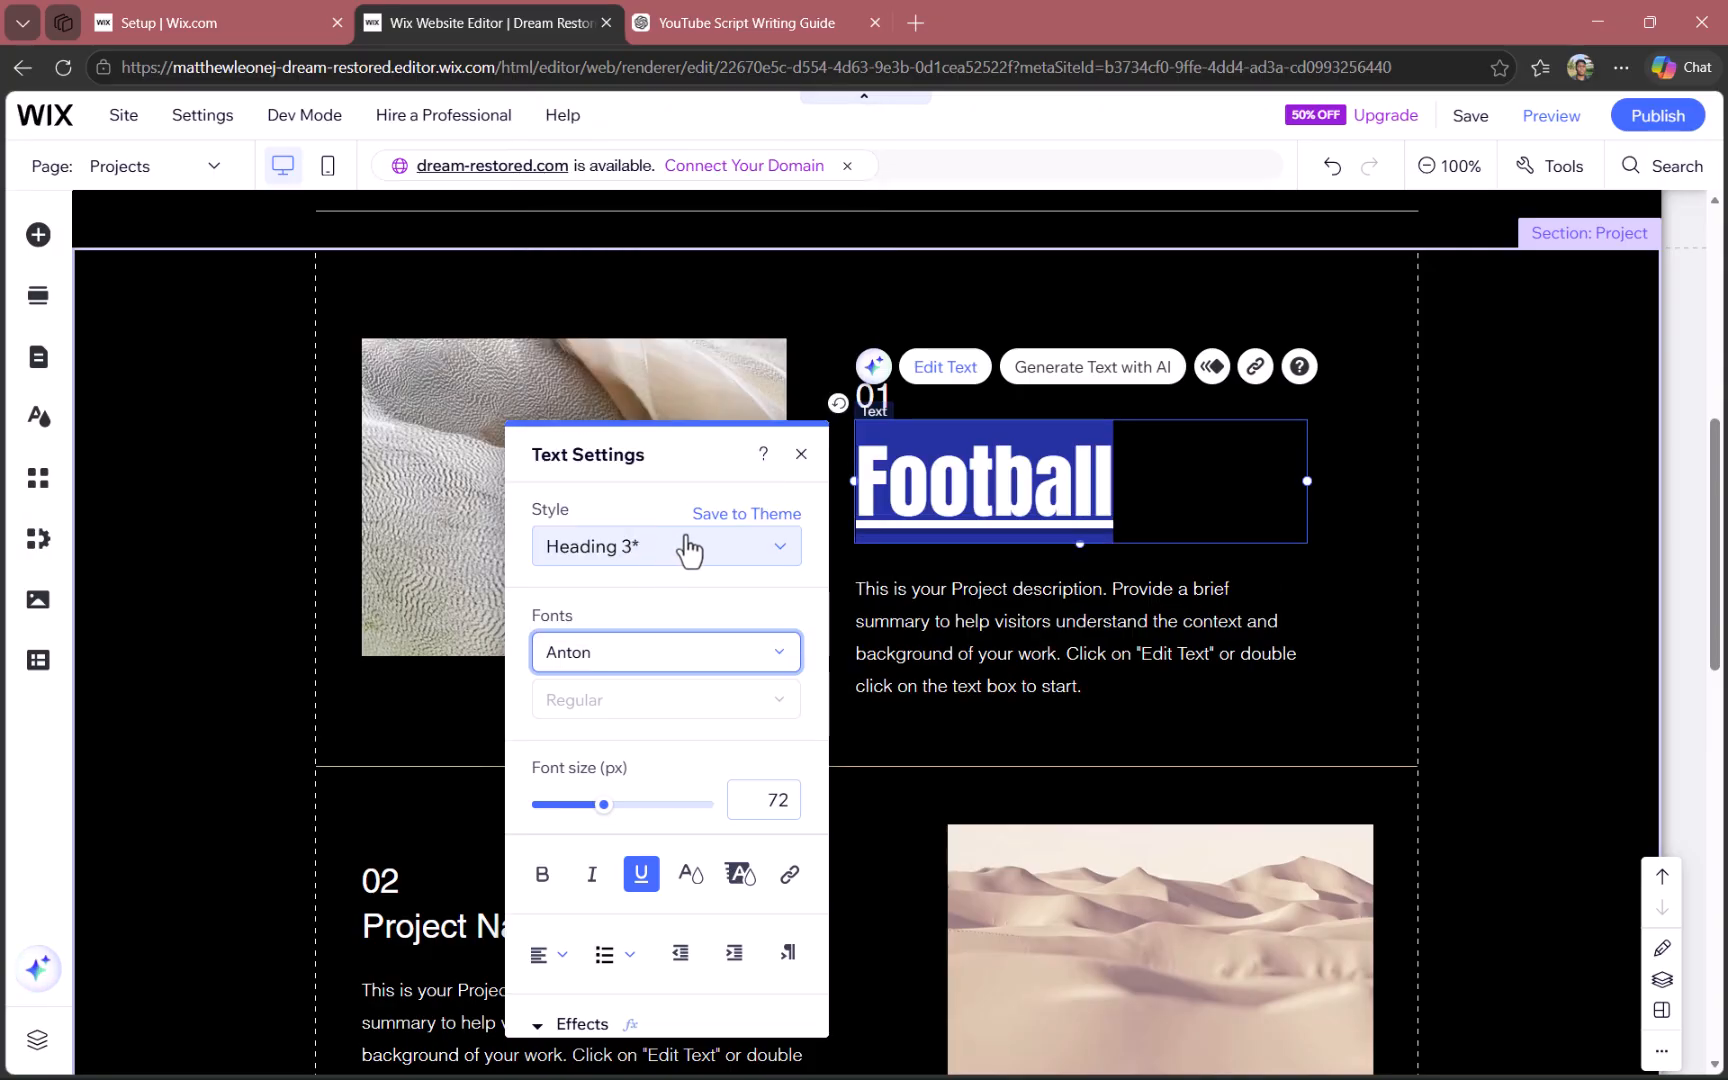
- Color the Football title lime green (#BADA55) from the saved colors and finish editing the text
scroll(688, 734, down, 3)
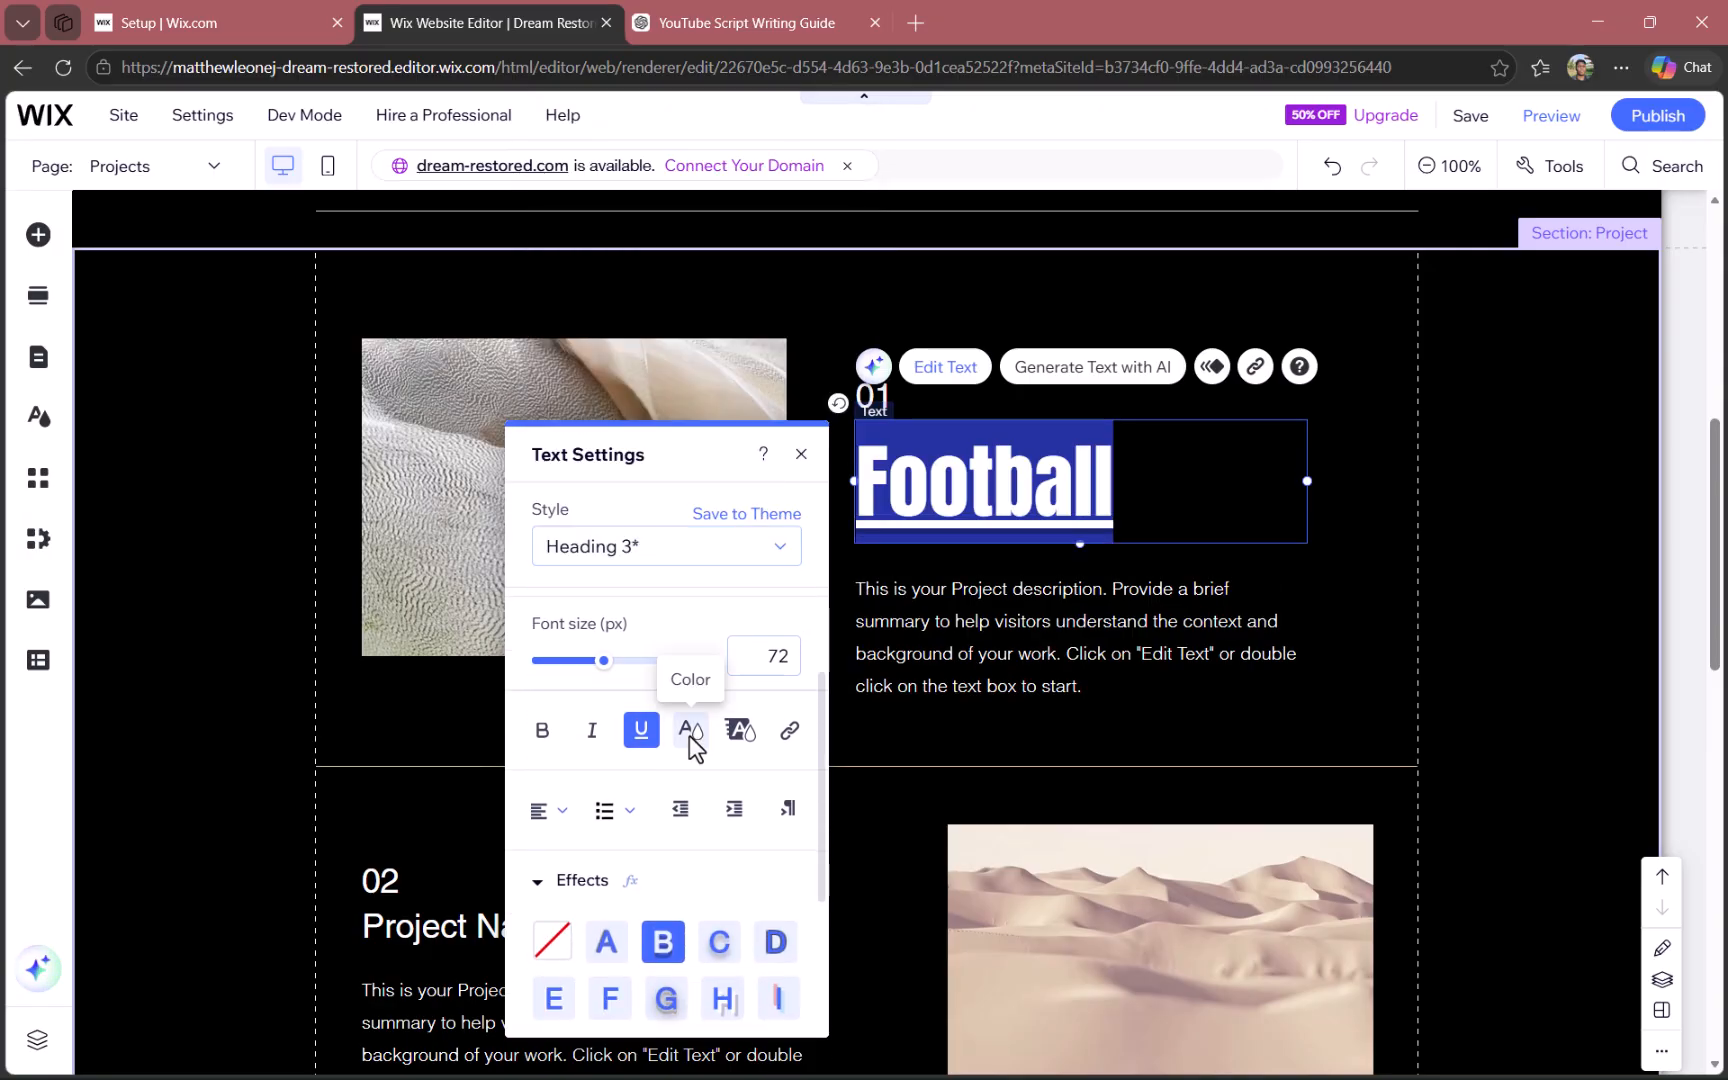
scroll(688, 734, down, 1)
click(693, 712)
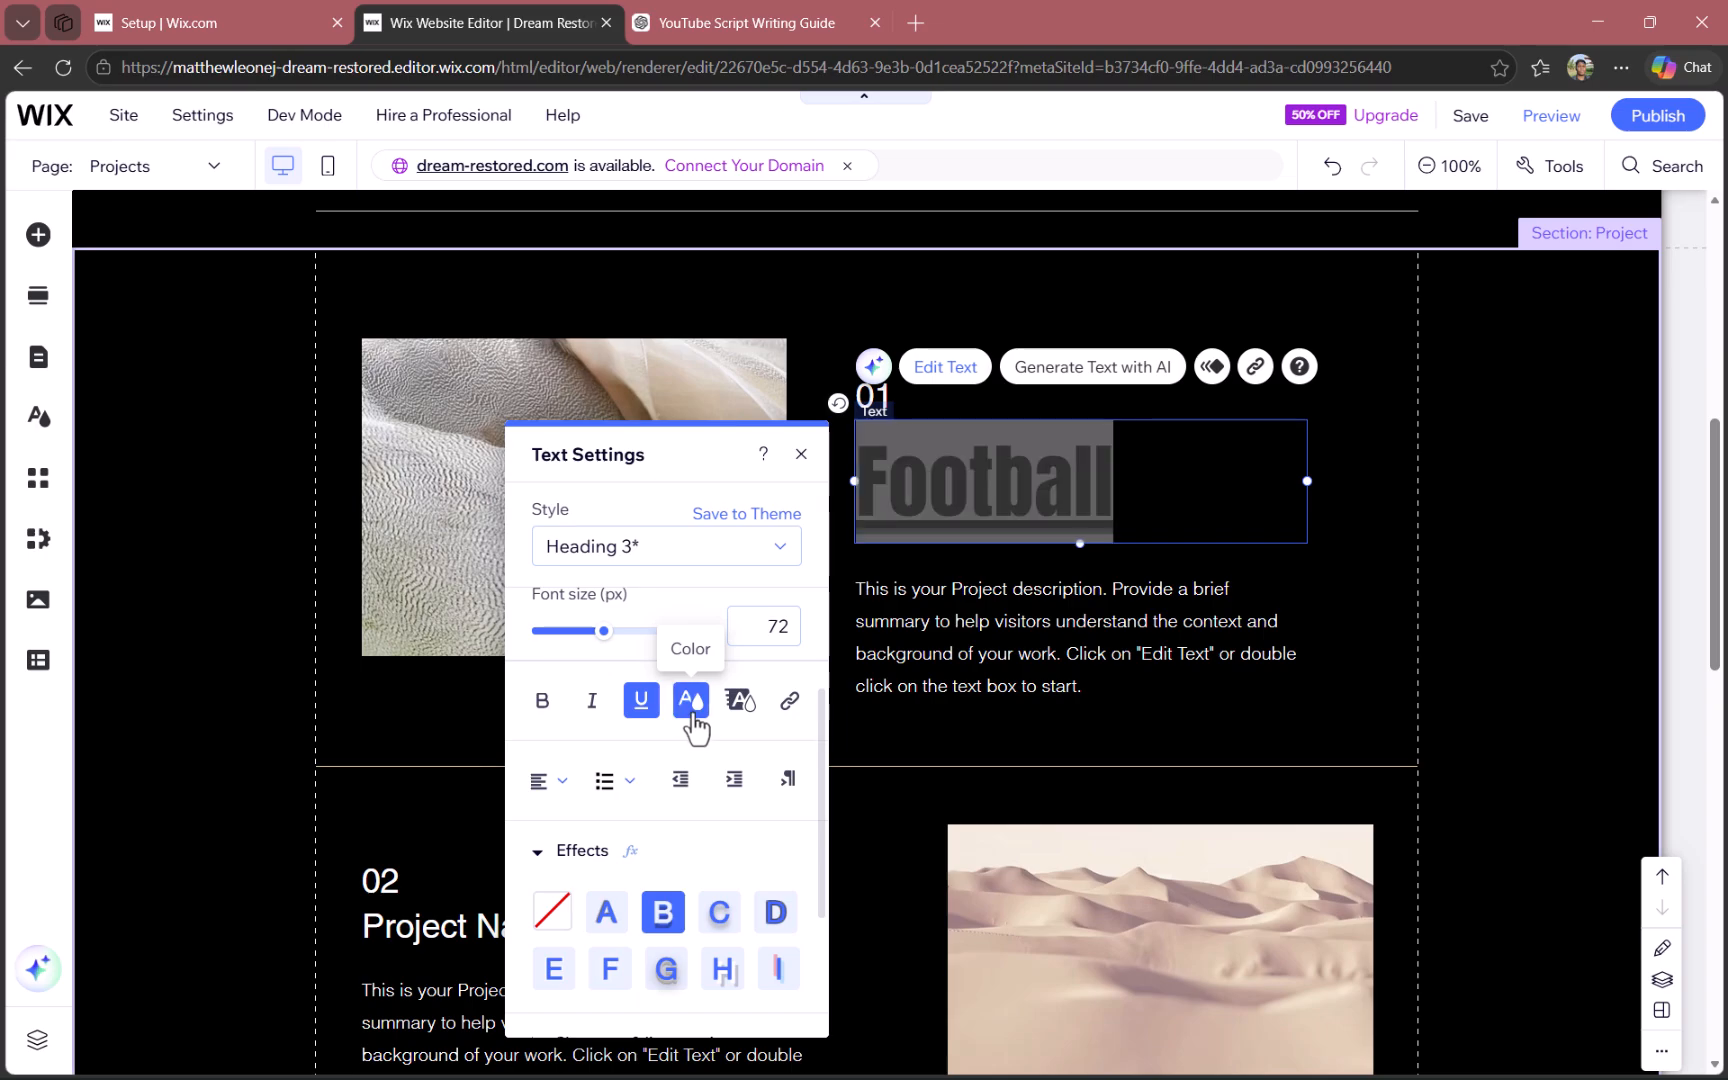
click(720, 840)
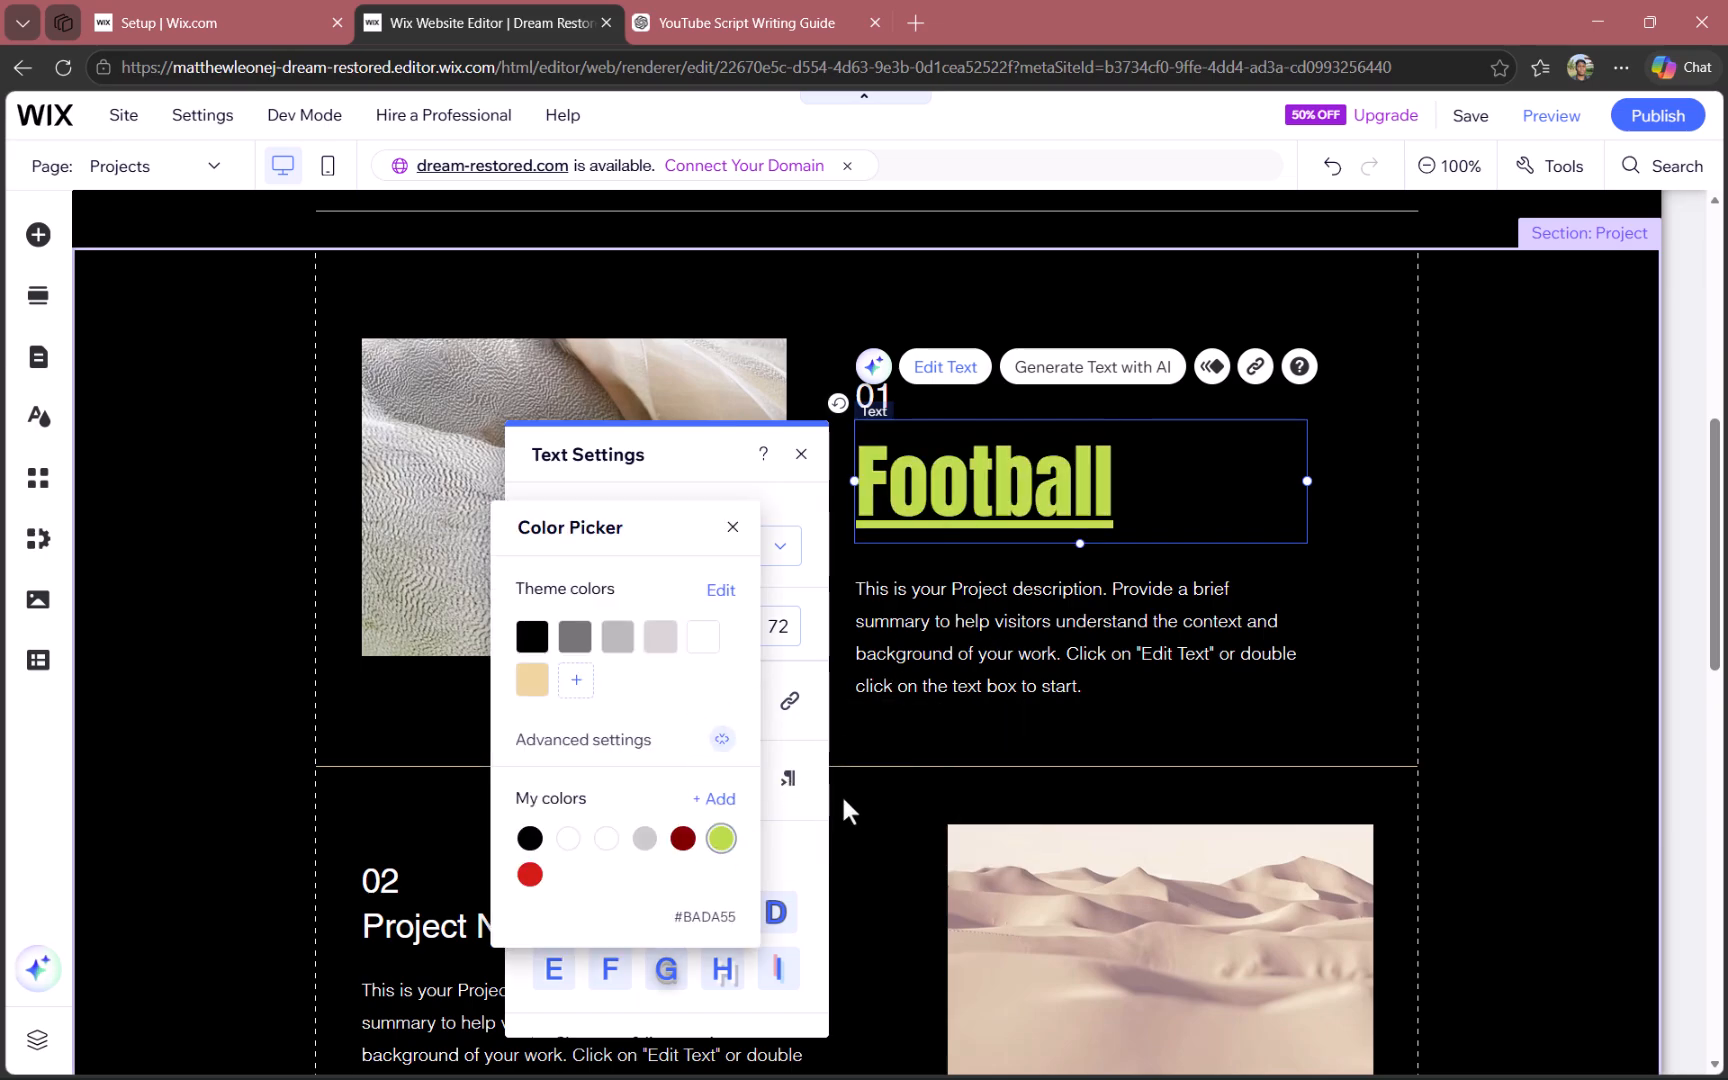
click(765, 844)
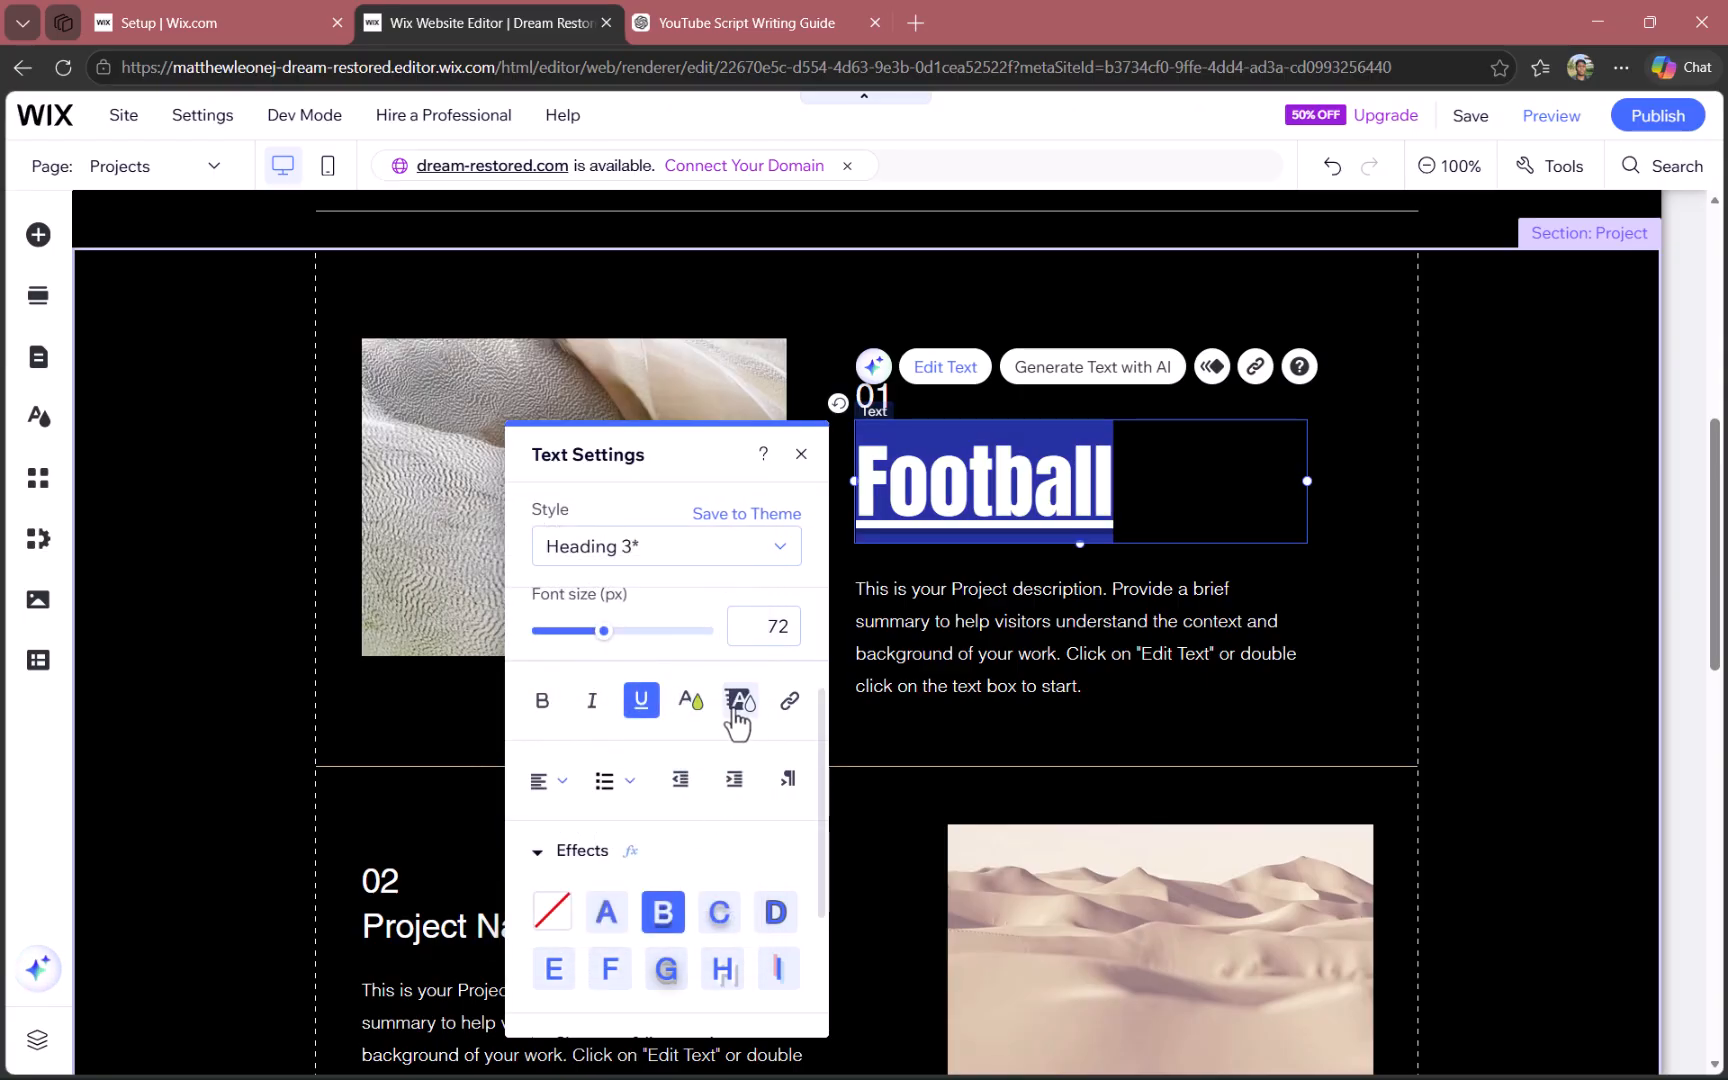
click(963, 721)
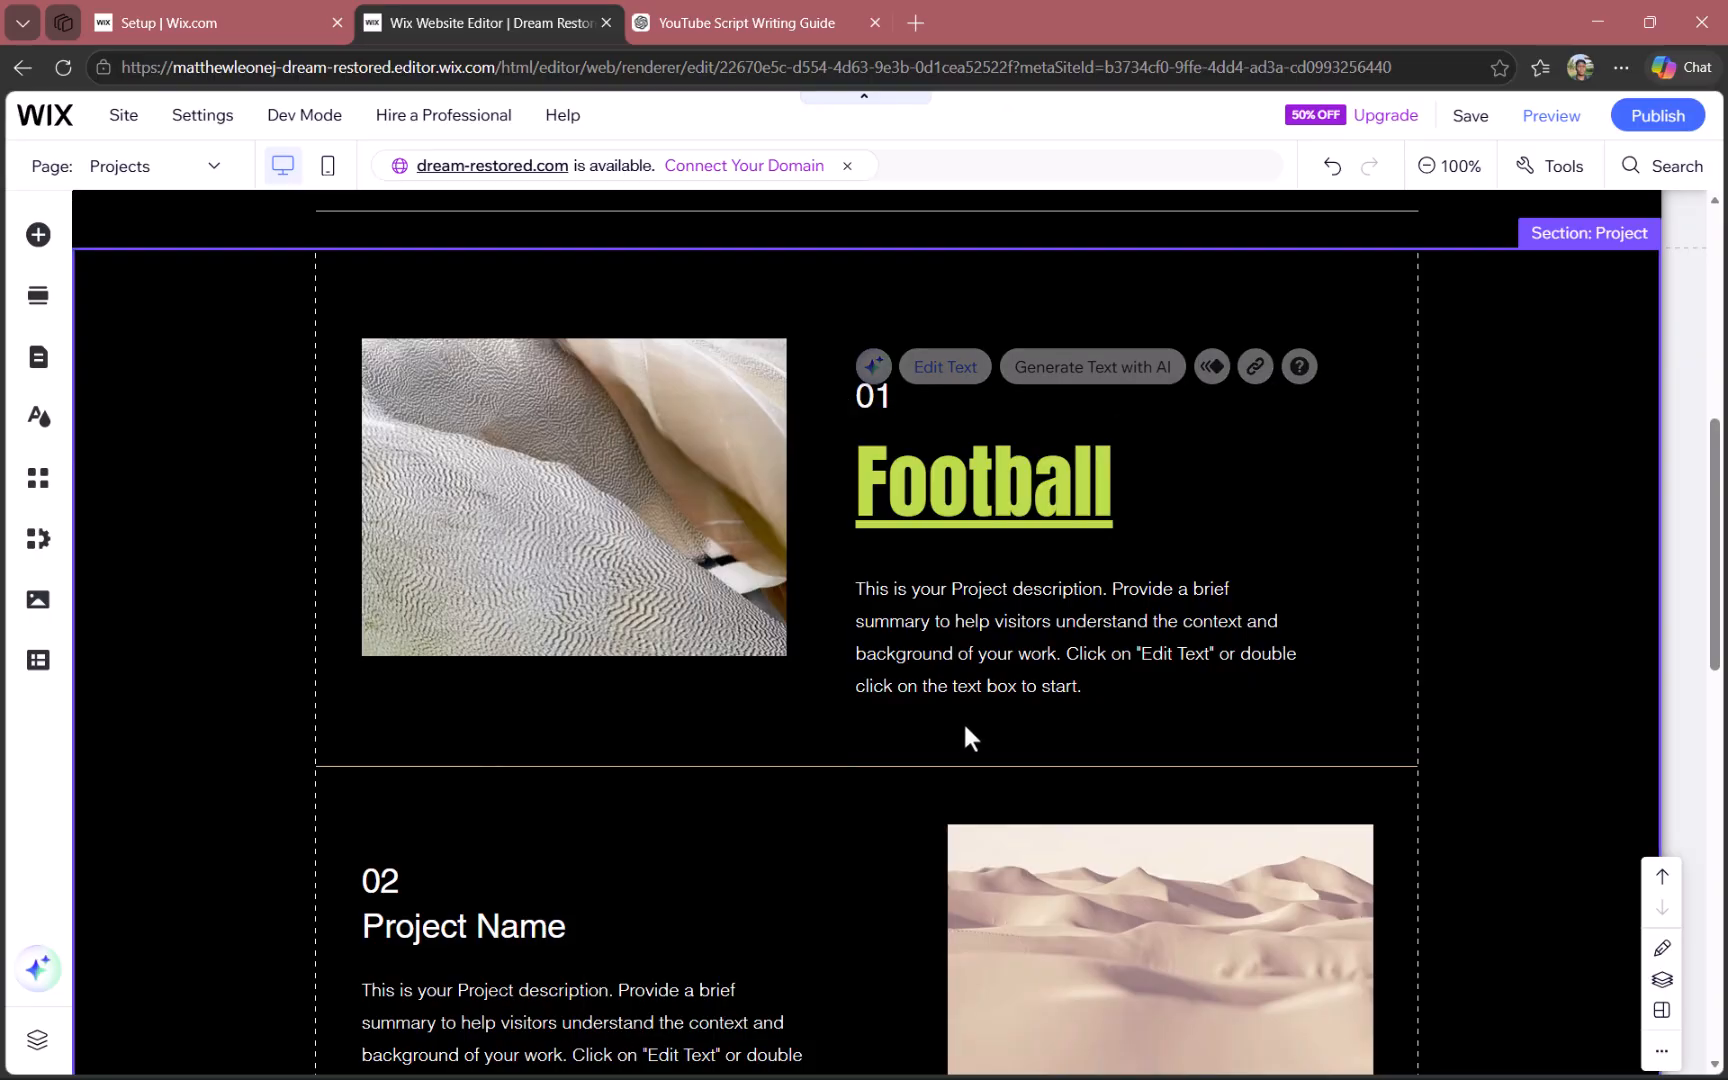
- Look over the restyled Football title and the remaining project entries on the Projects page
scroll(963, 721, down, 5)
scroll(963, 721, down, 5)
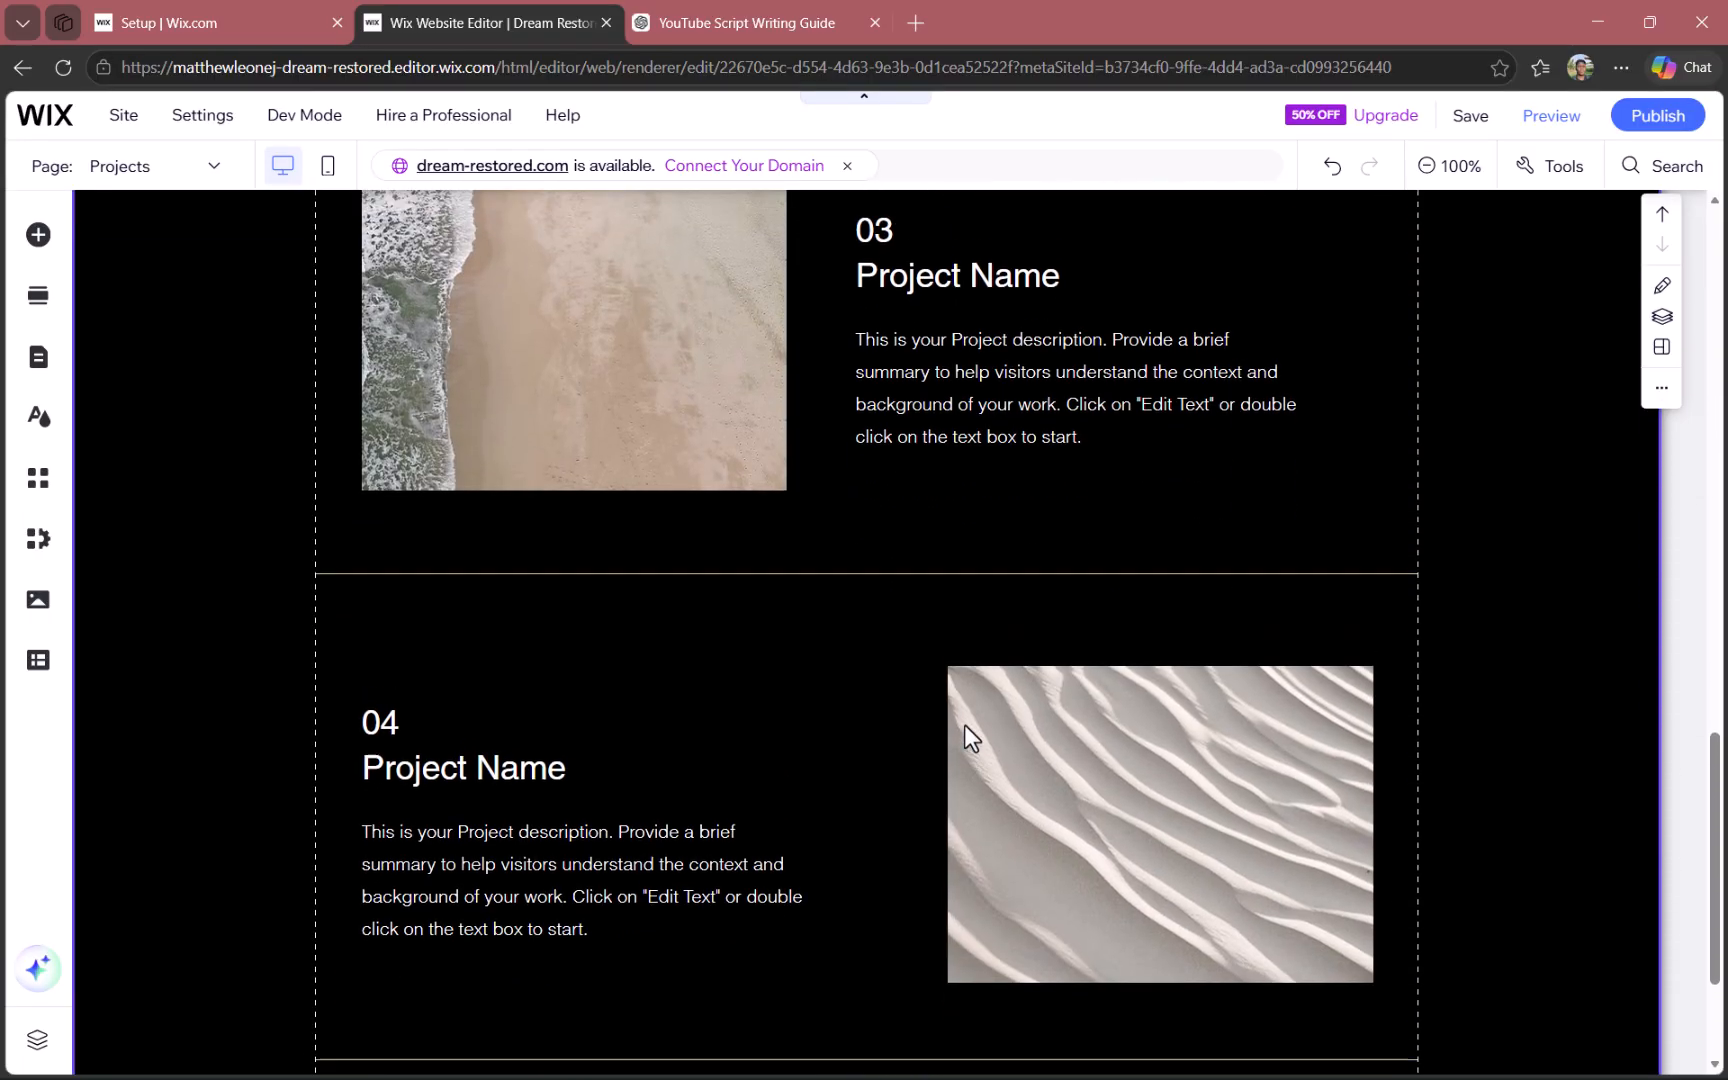
scroll(964, 724, up, 9)
scroll(964, 724, down, 1)
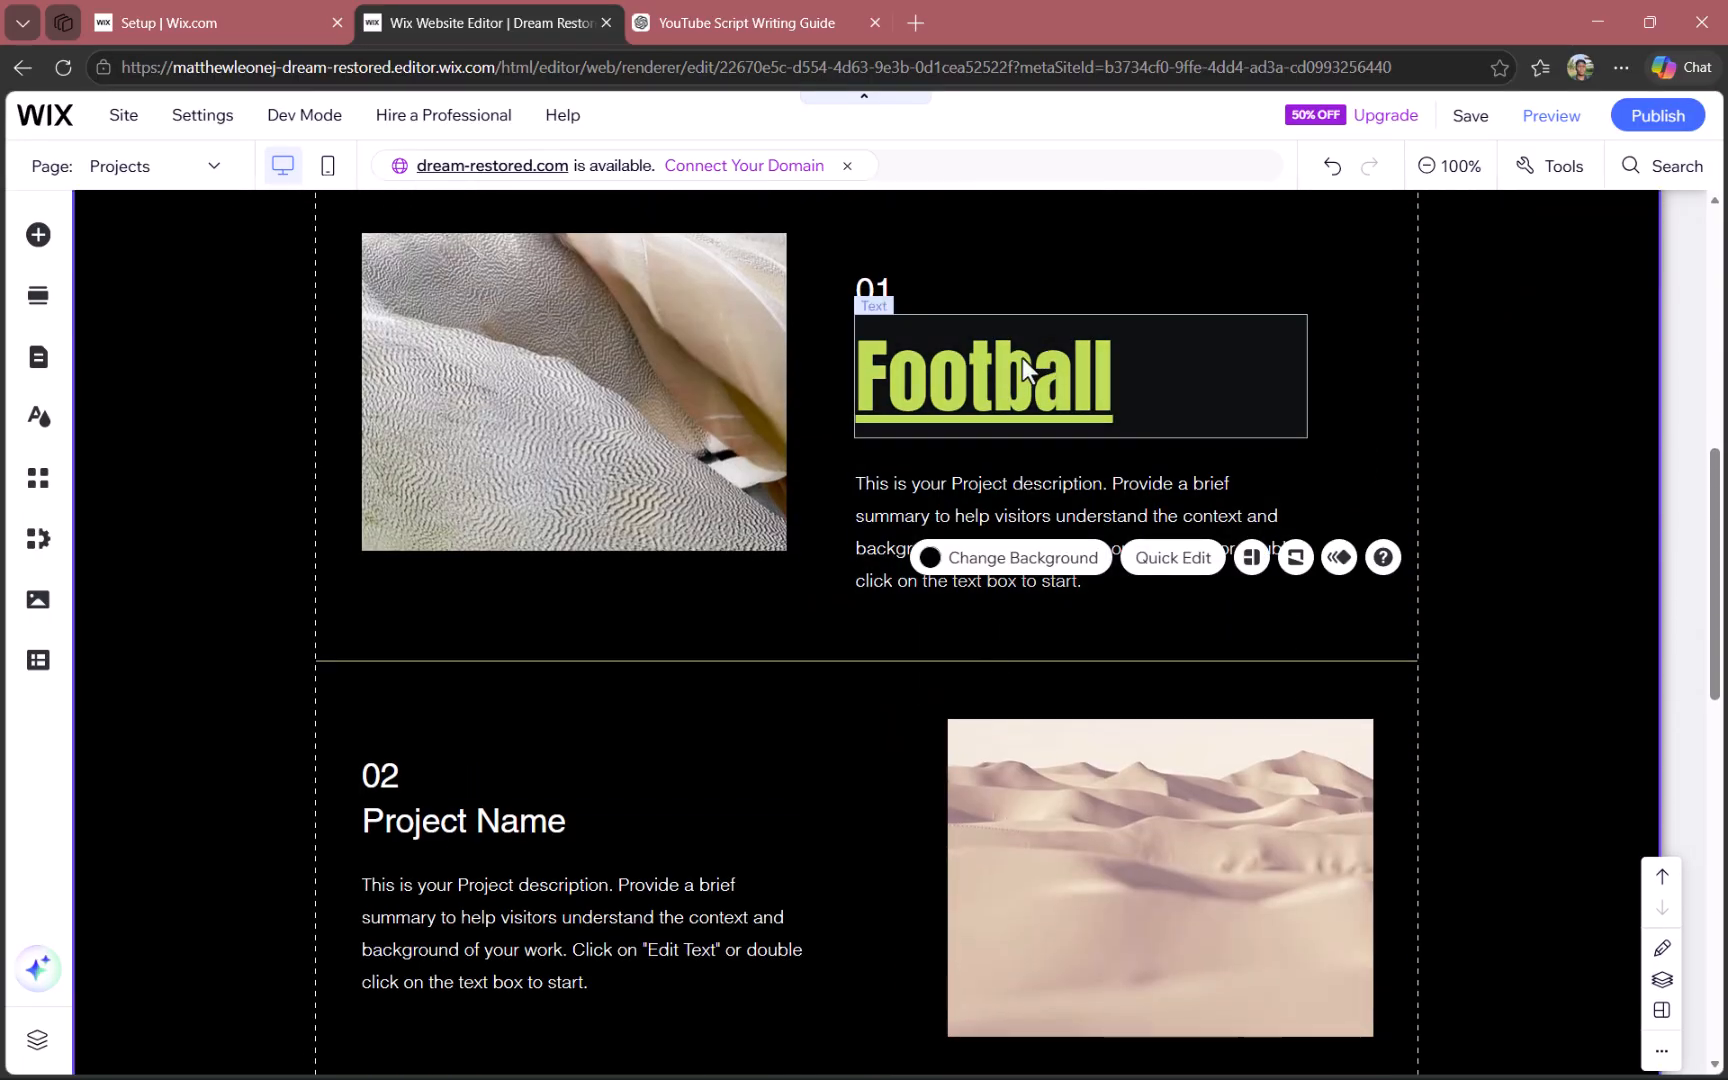
scroll(1013, 378, down, 6)
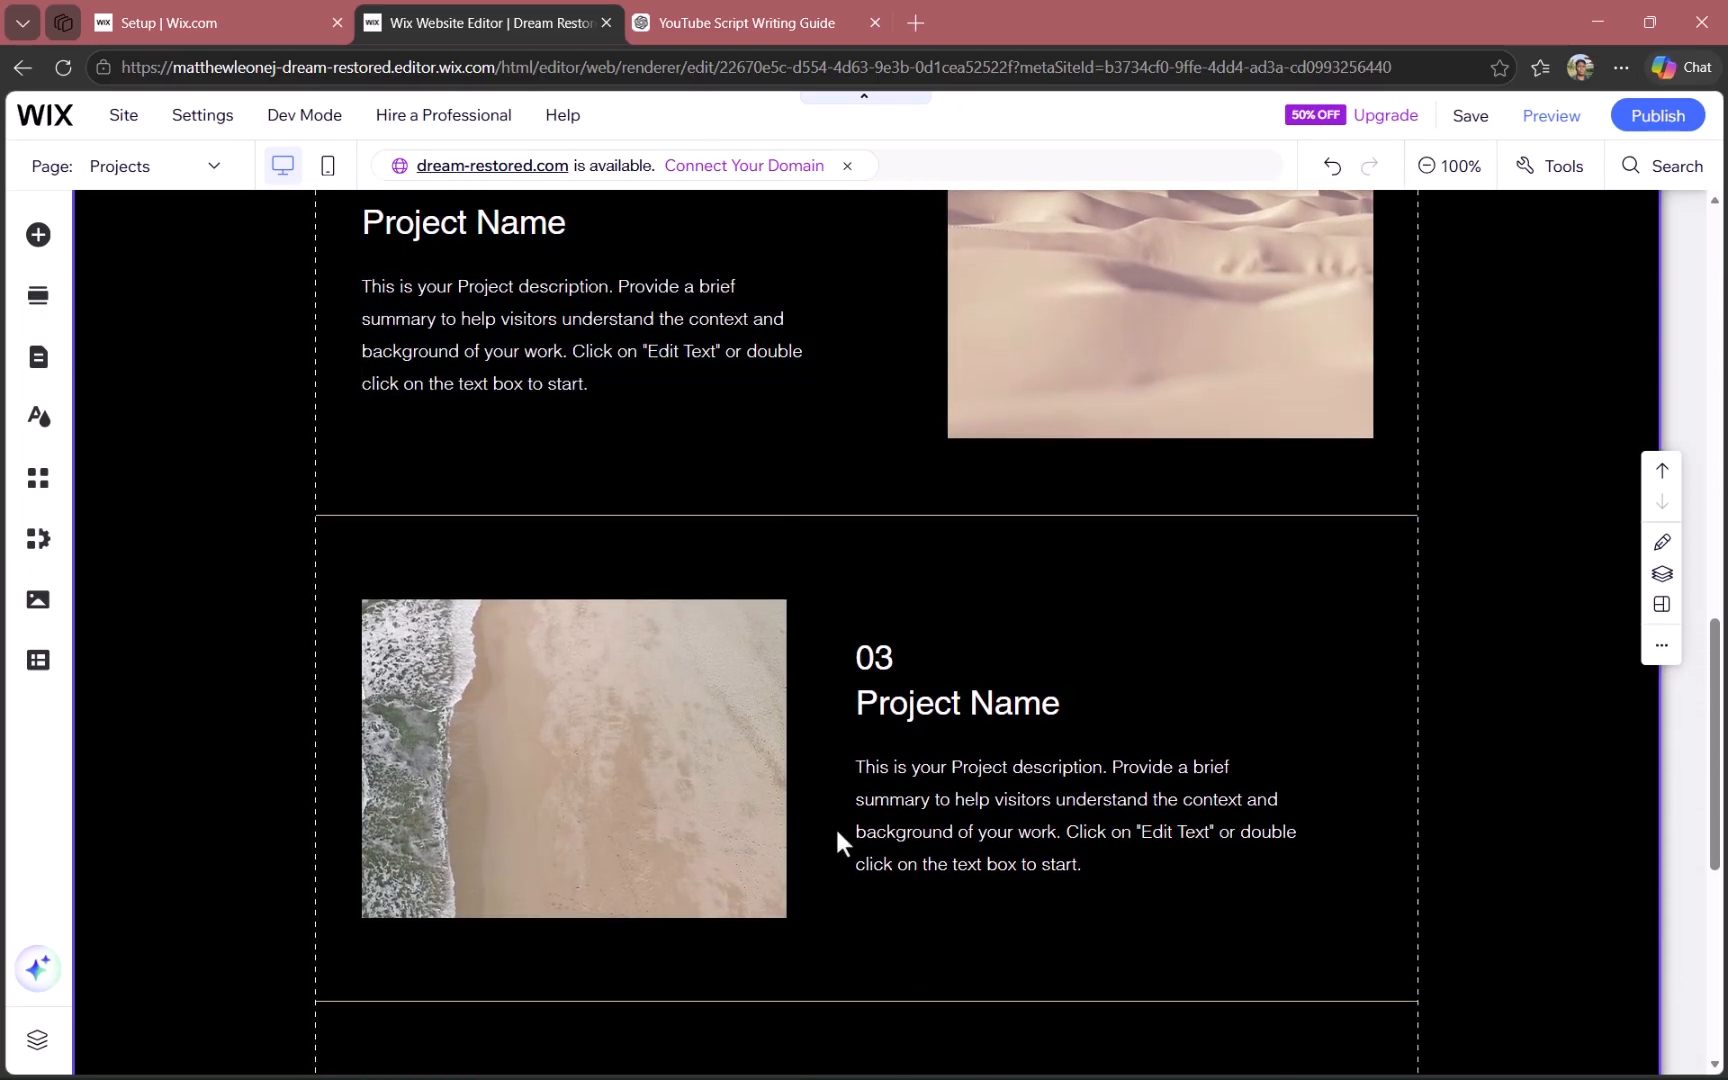
- Switch the Projects page to the mobile editor, skipping the introduction, and look over its mobile layout from header to footer
scroll(1027, 501, down, 6)
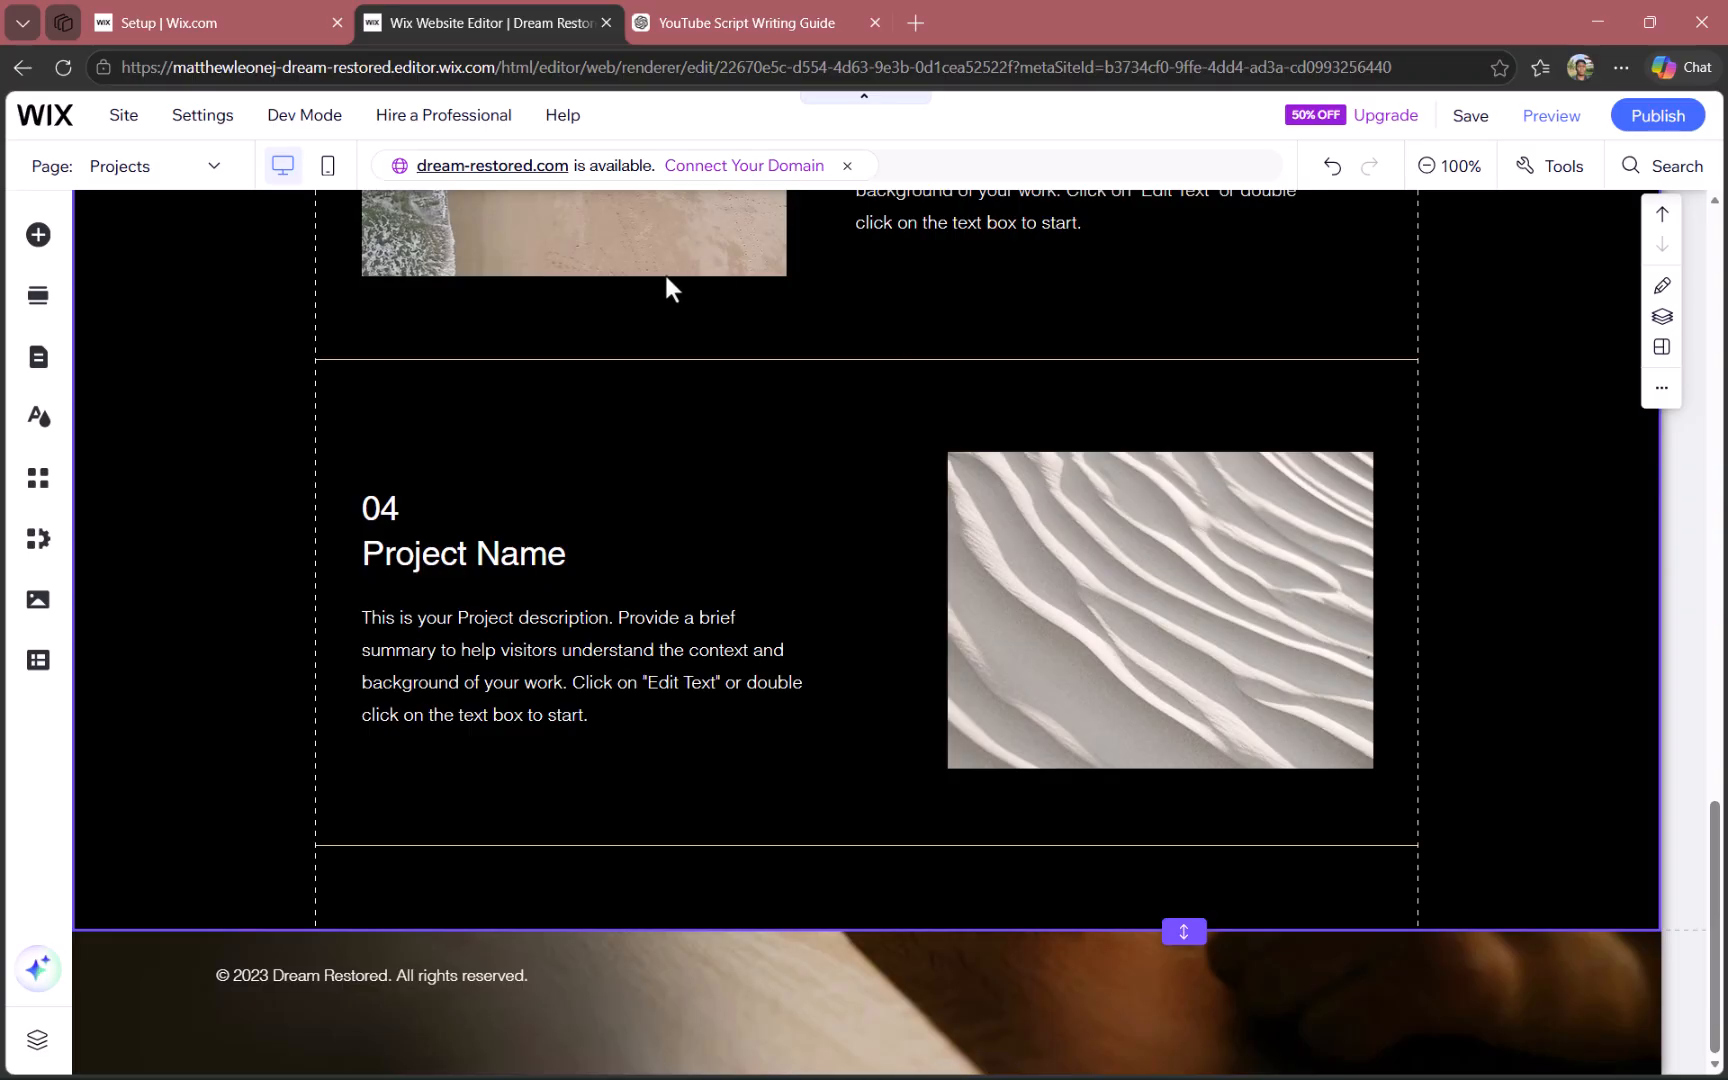
click(326, 170)
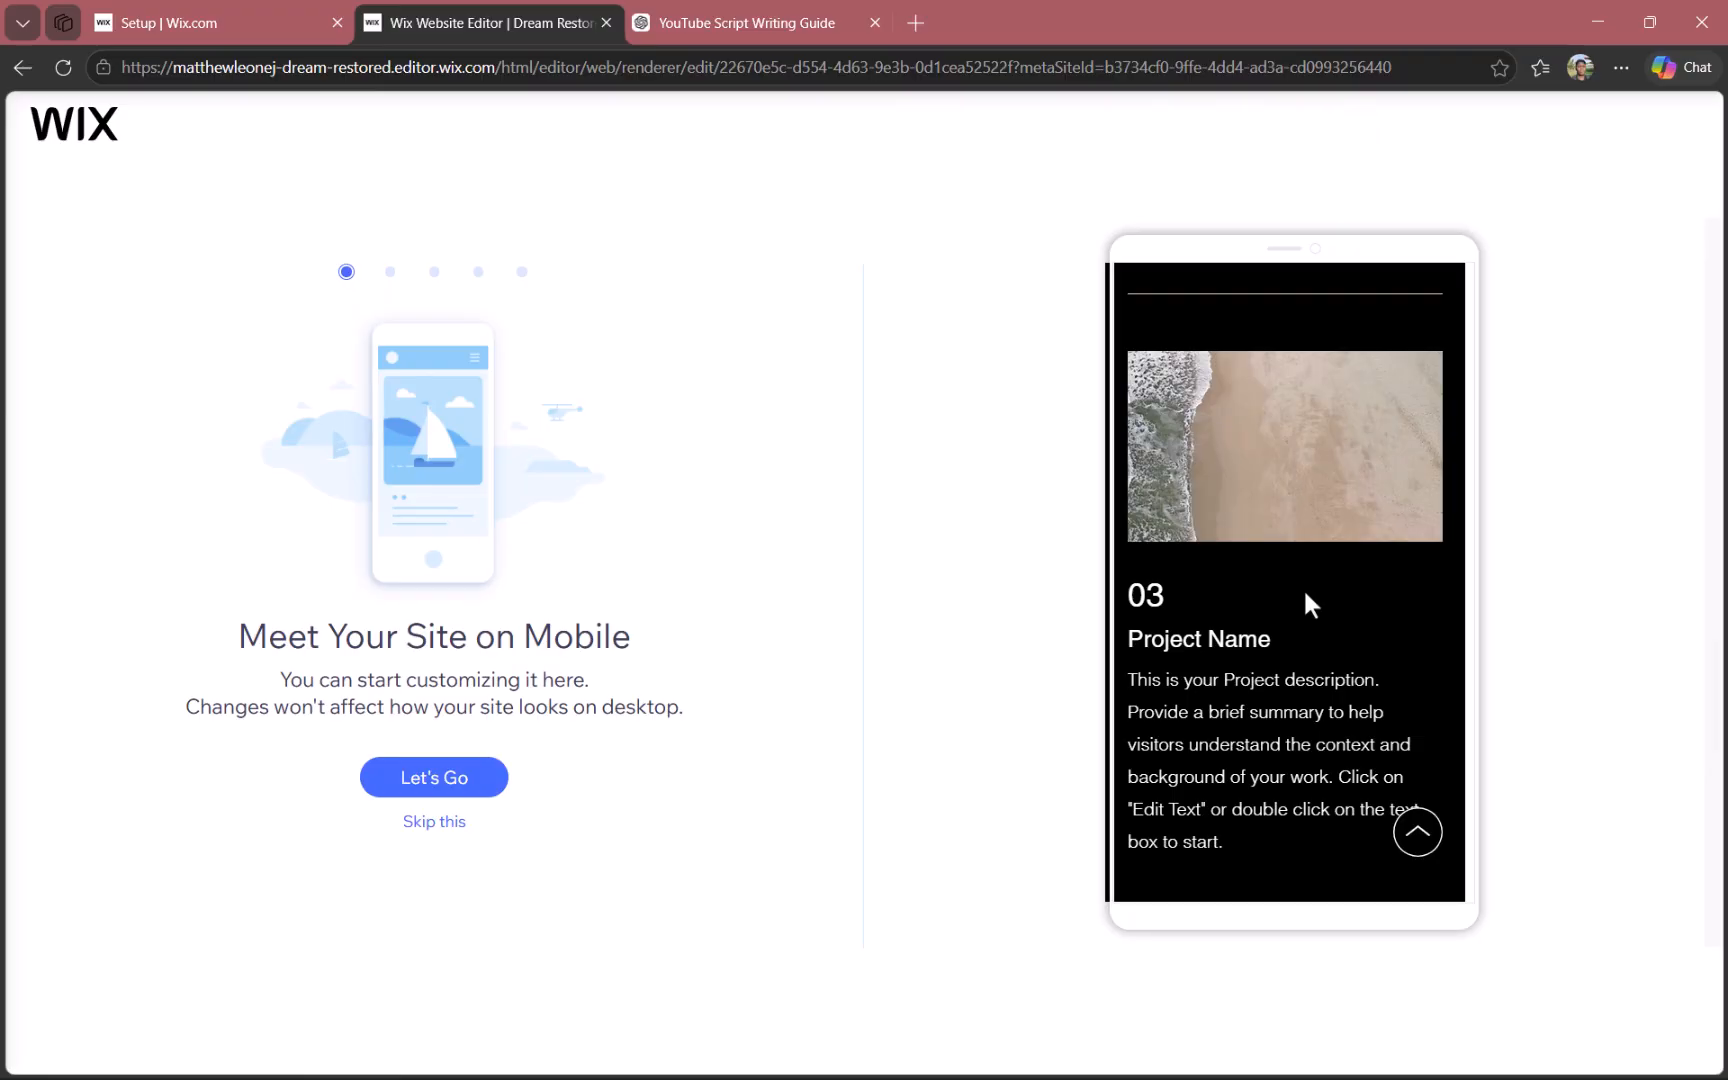
click(430, 823)
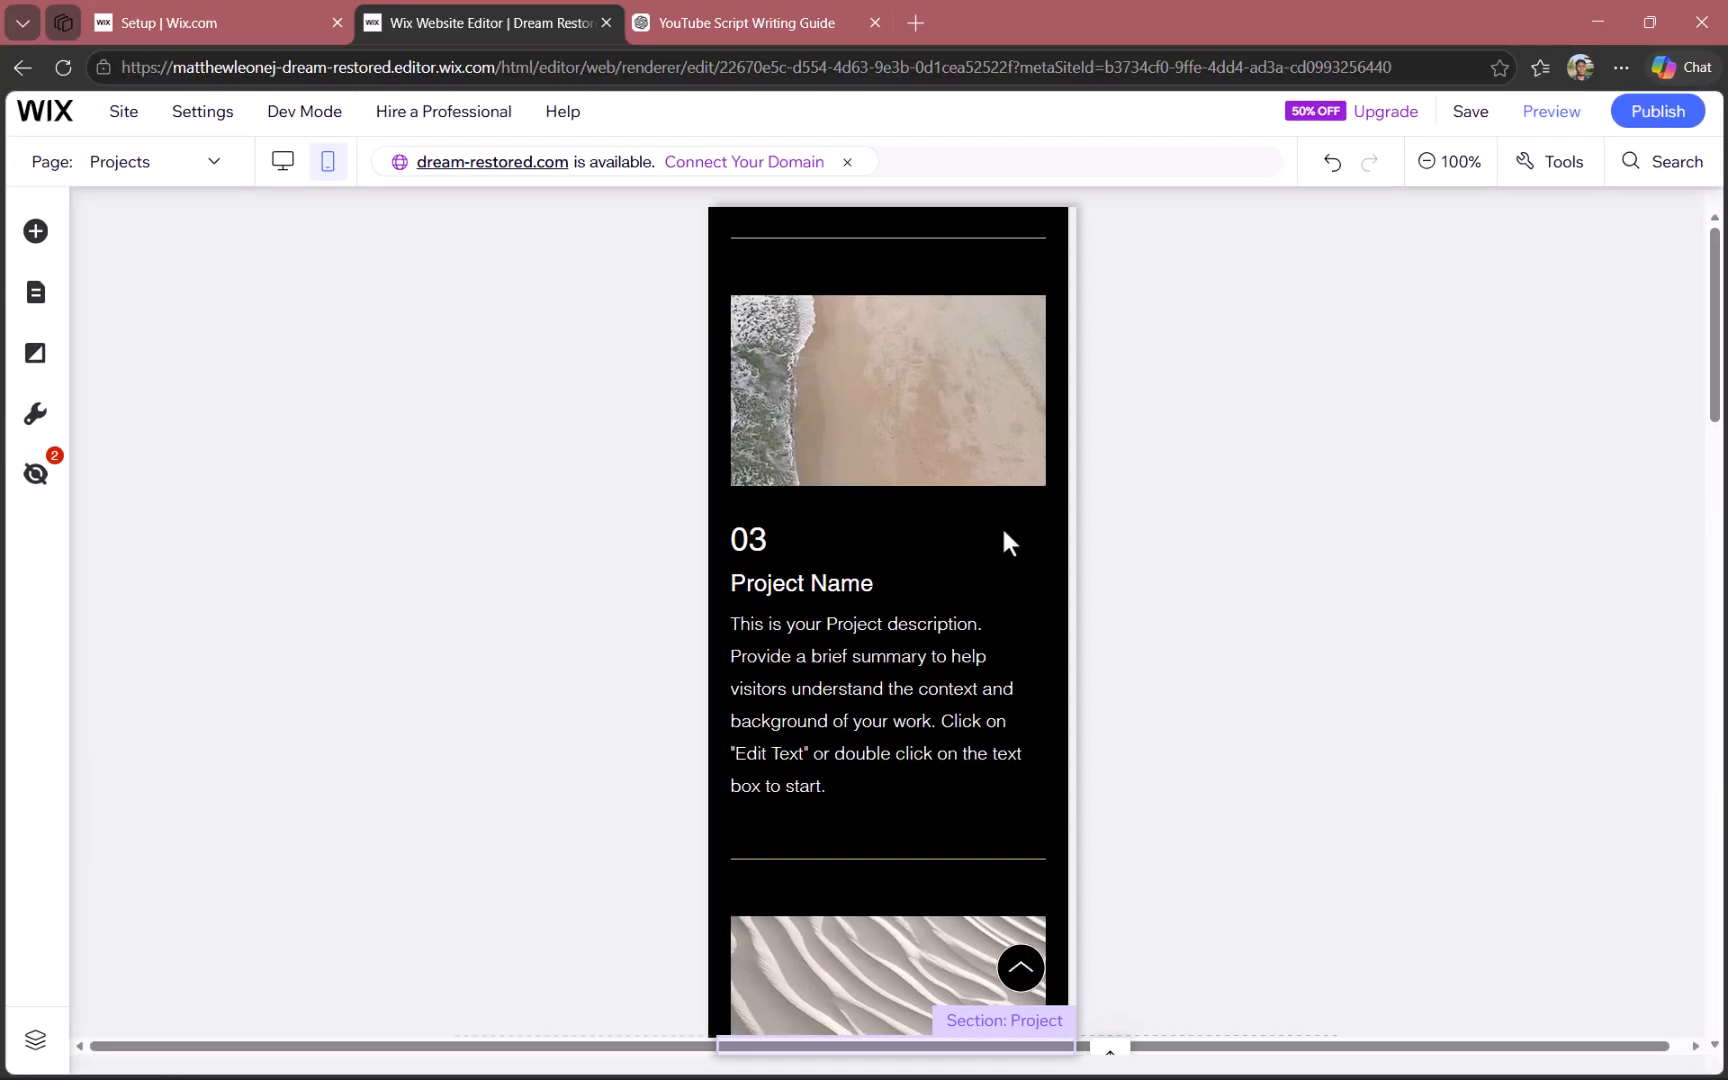
scroll(1004, 530, down, 15)
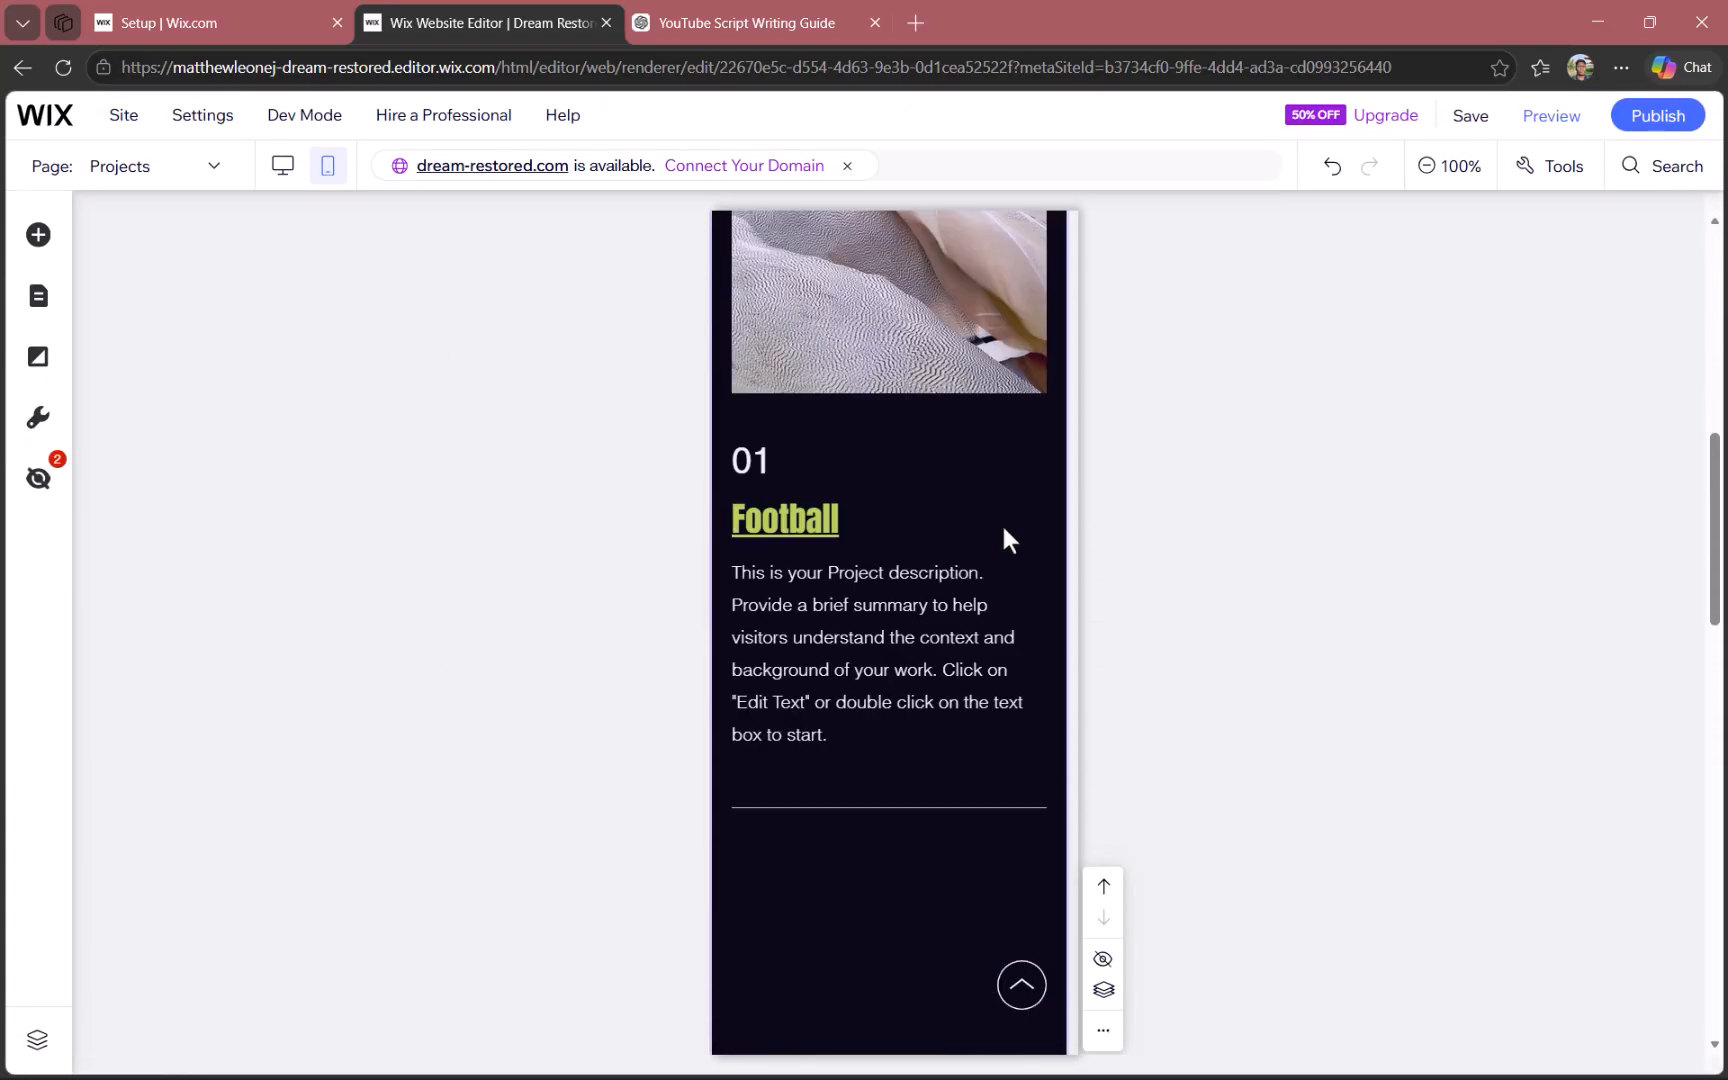
scroll(1004, 530, up, 5)
scroll(1004, 530, up, 8)
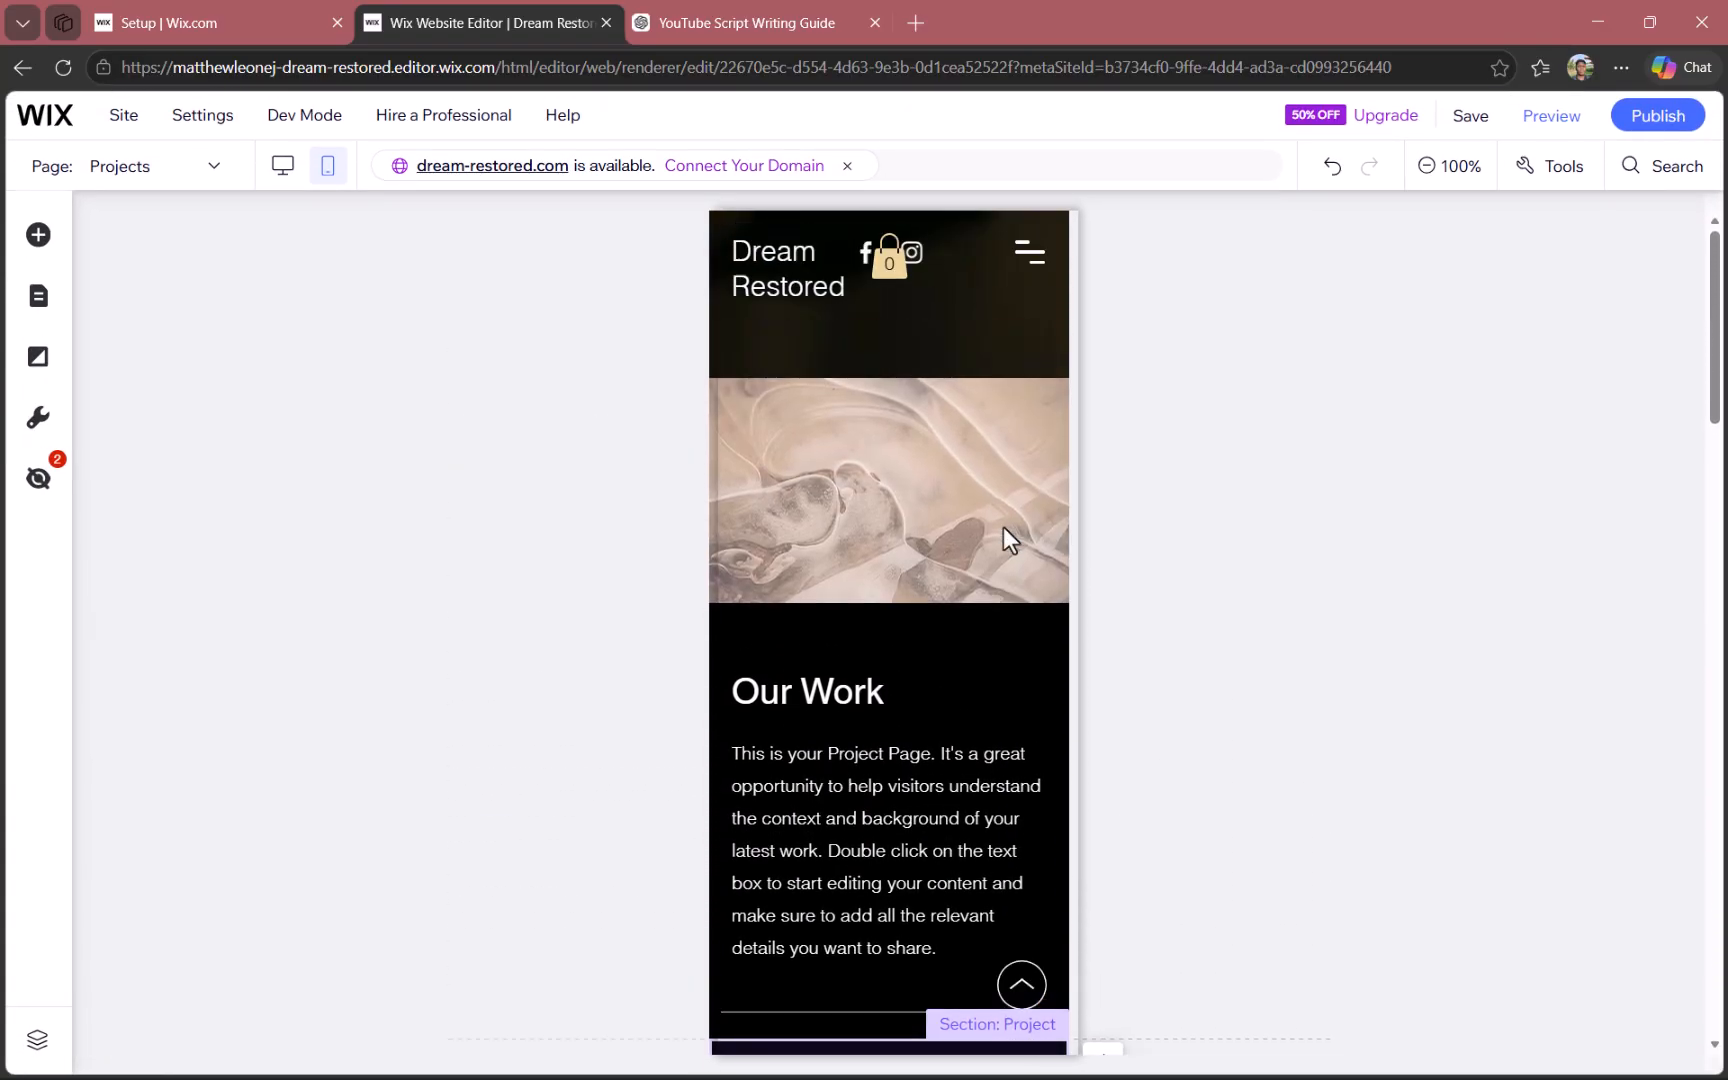
scroll(1004, 530, down, 8)
scroll(1004, 532, down, 15)
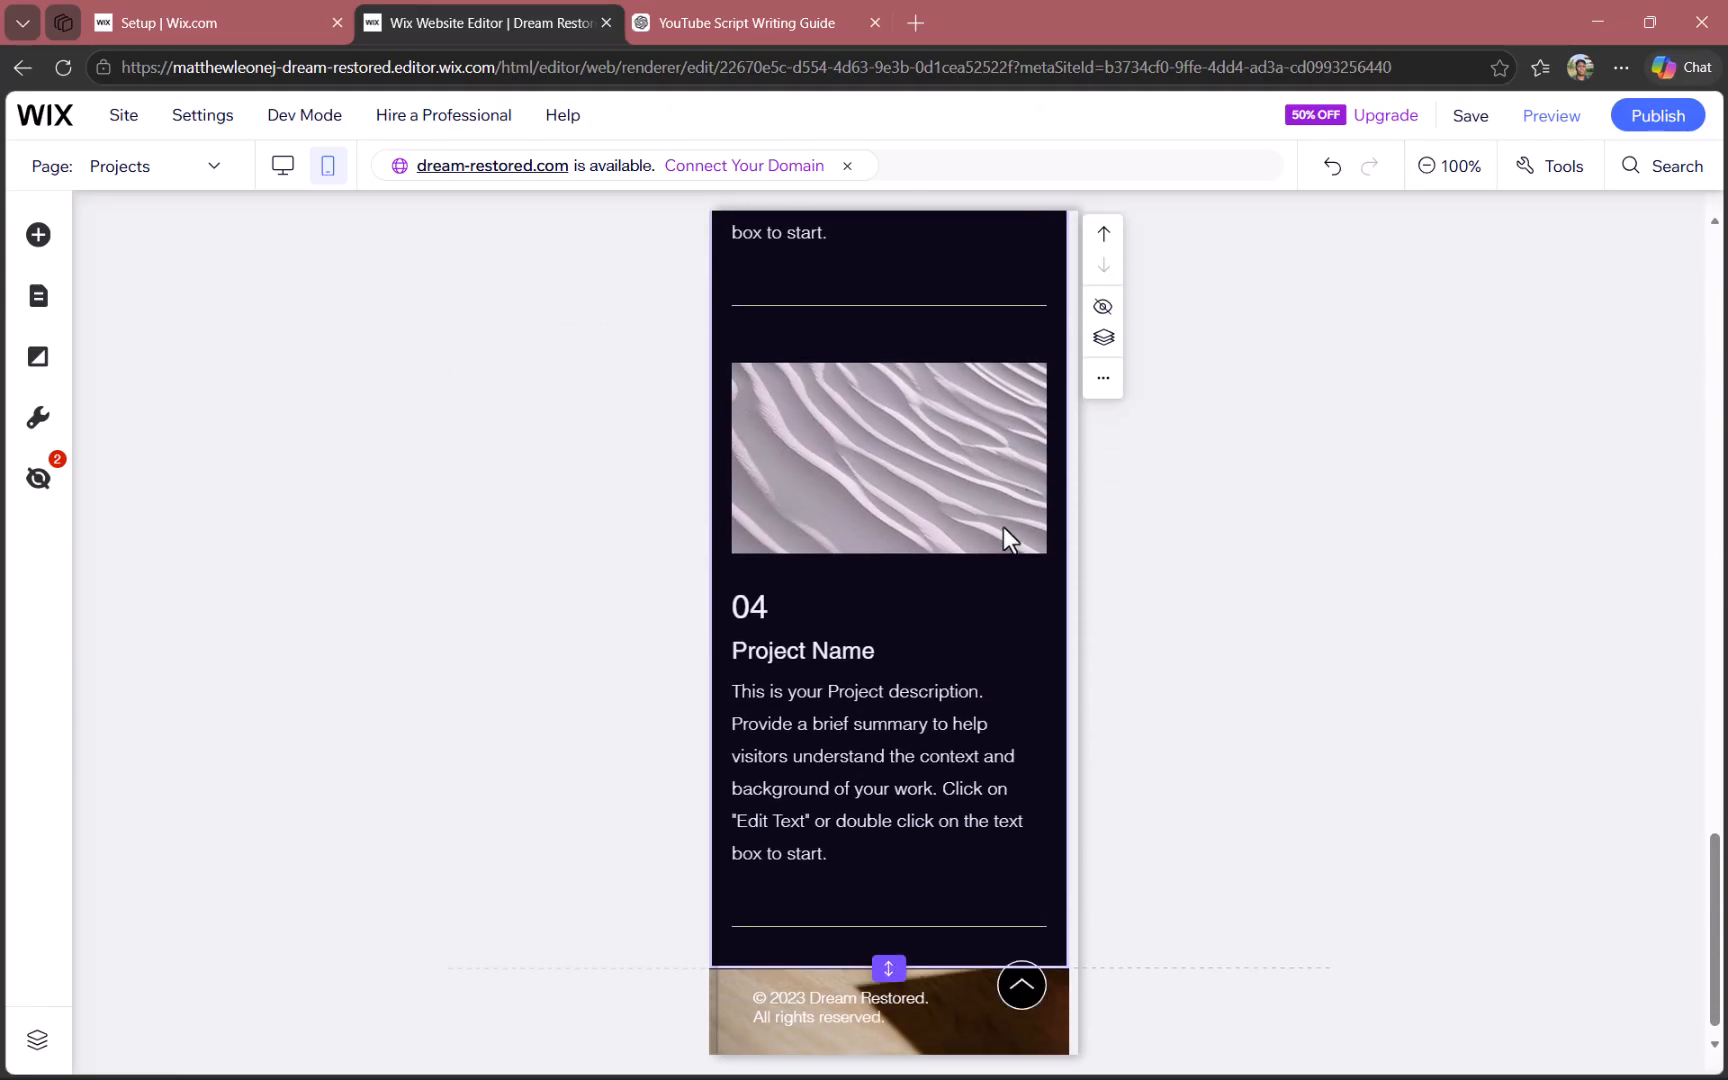
- Move the shopping cart icon in the mobile header away from the social icons to just below the menu icon
scroll(1000, 522, up, 20)
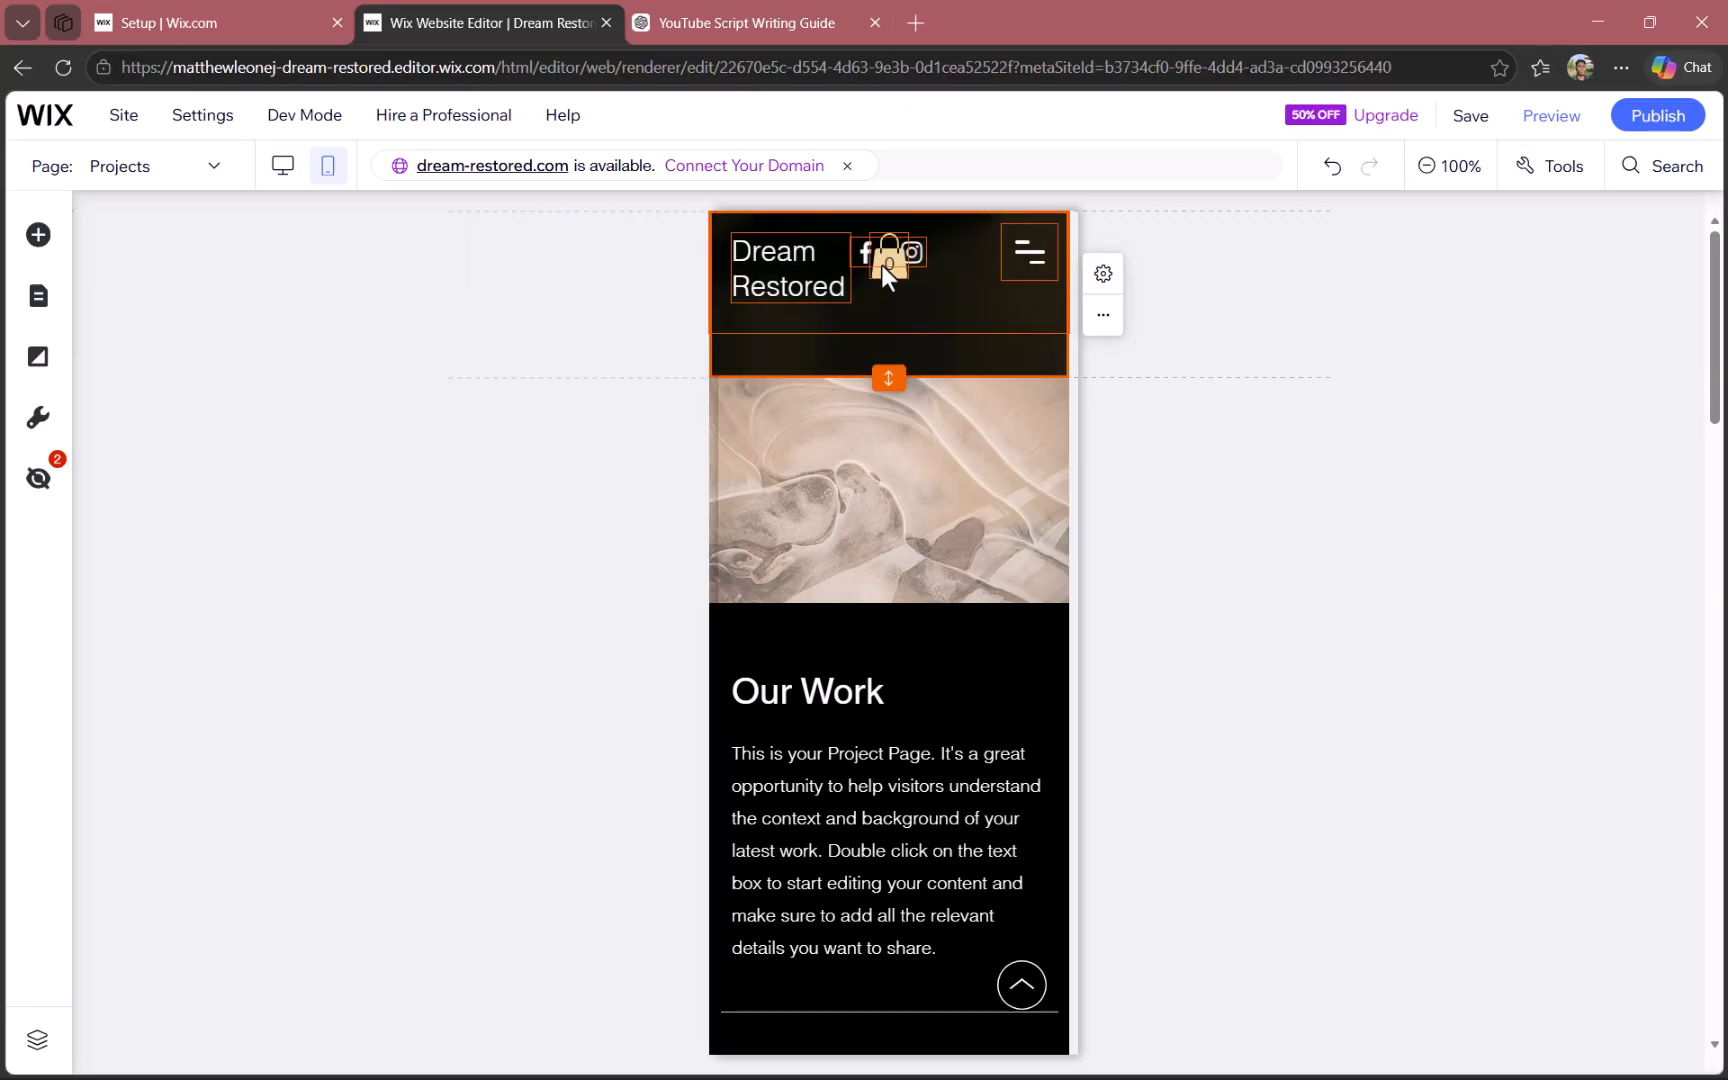
drag(892, 256, 1040, 295)
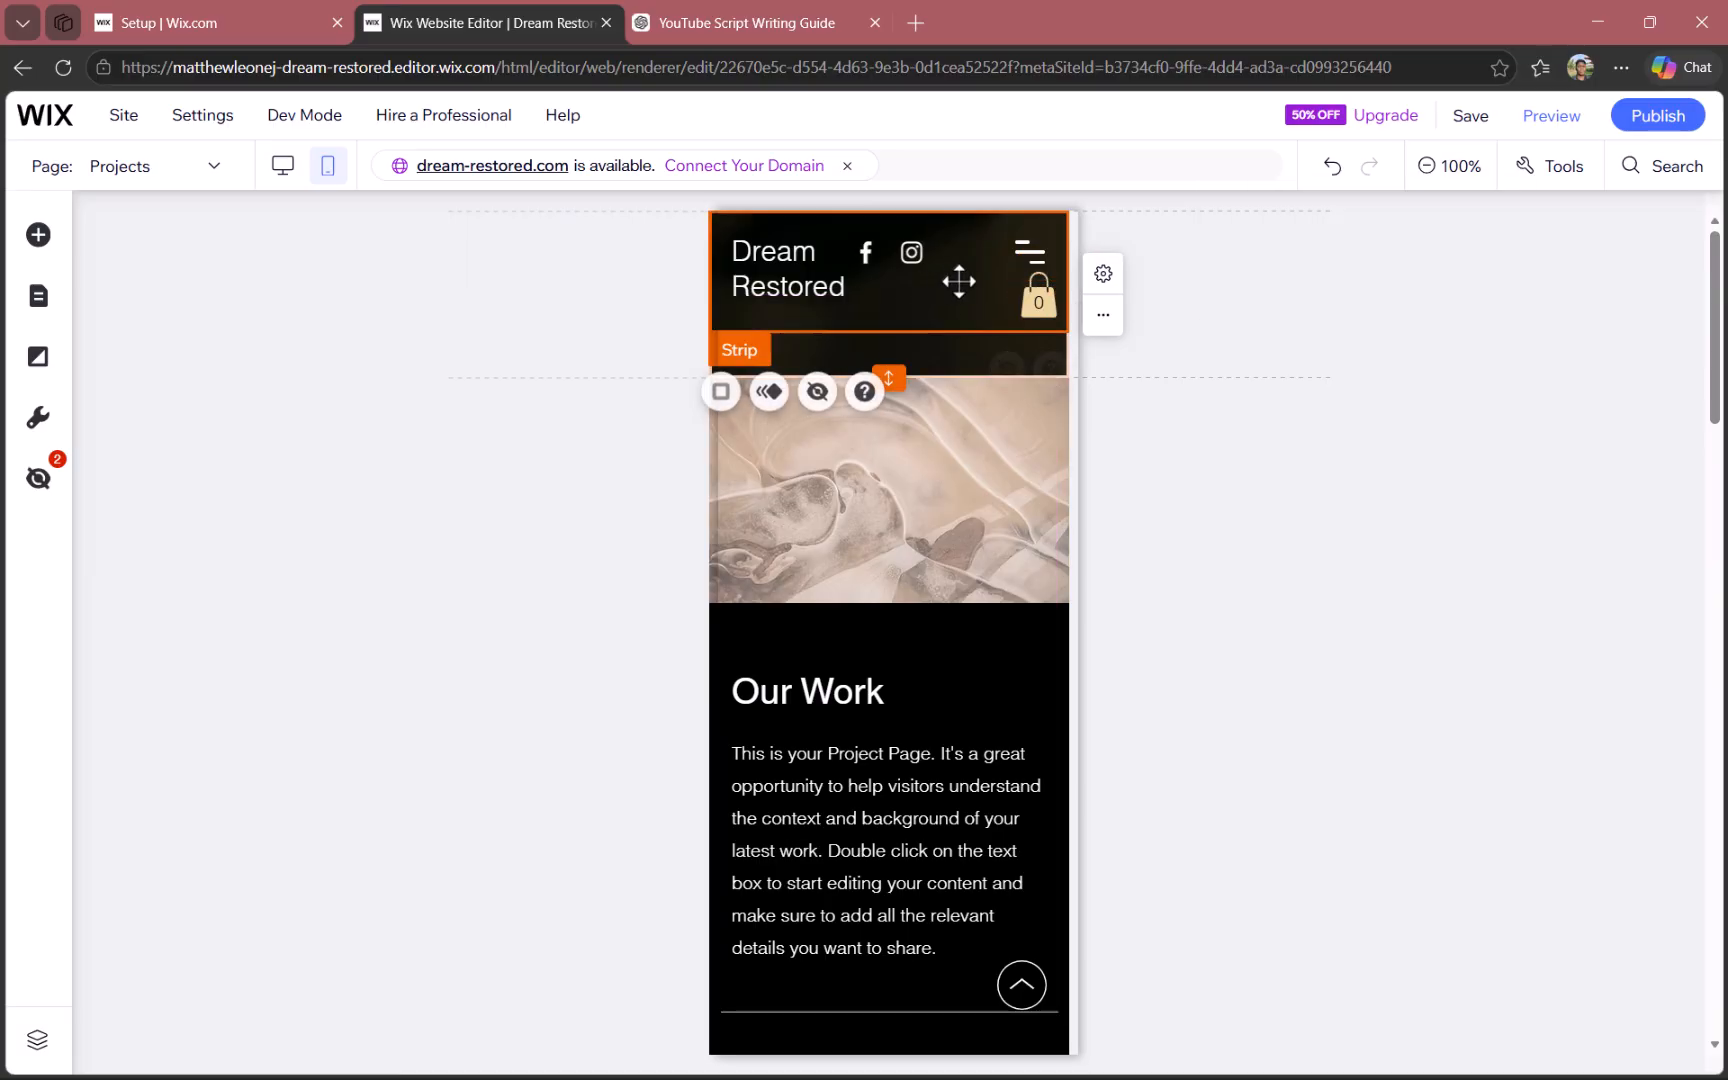
click(1030, 250)
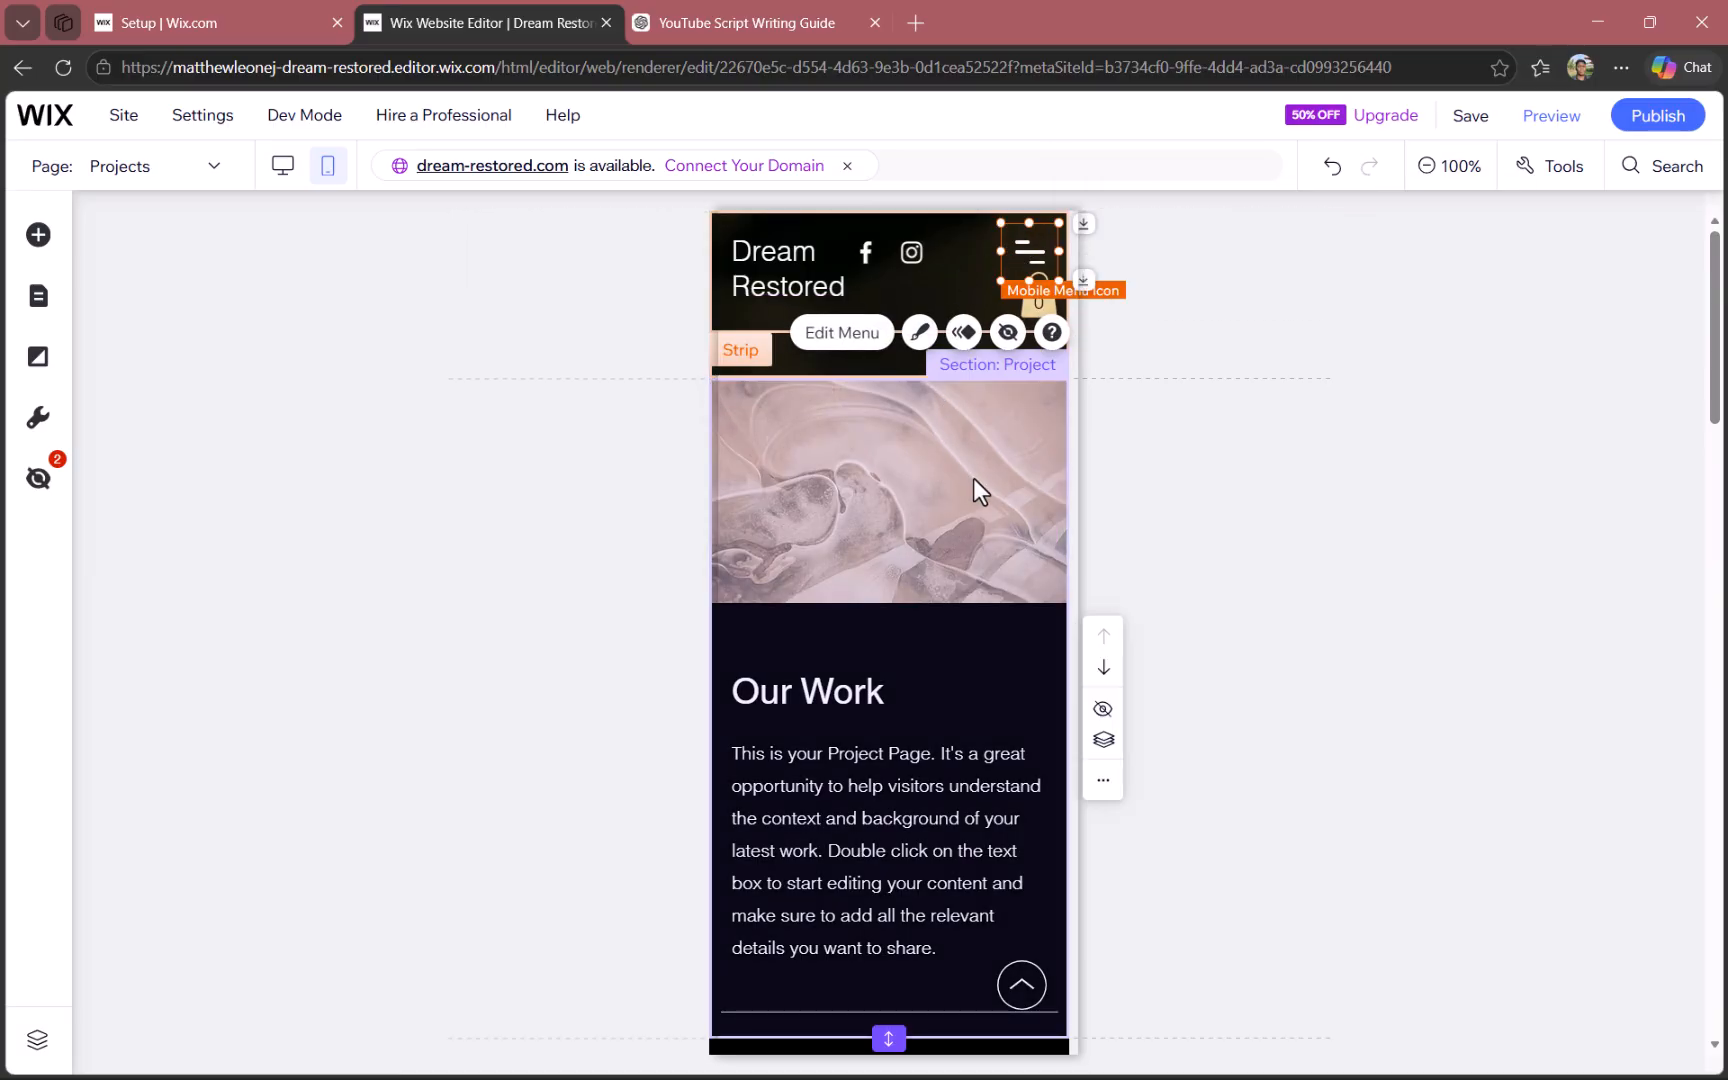
click(1160, 480)
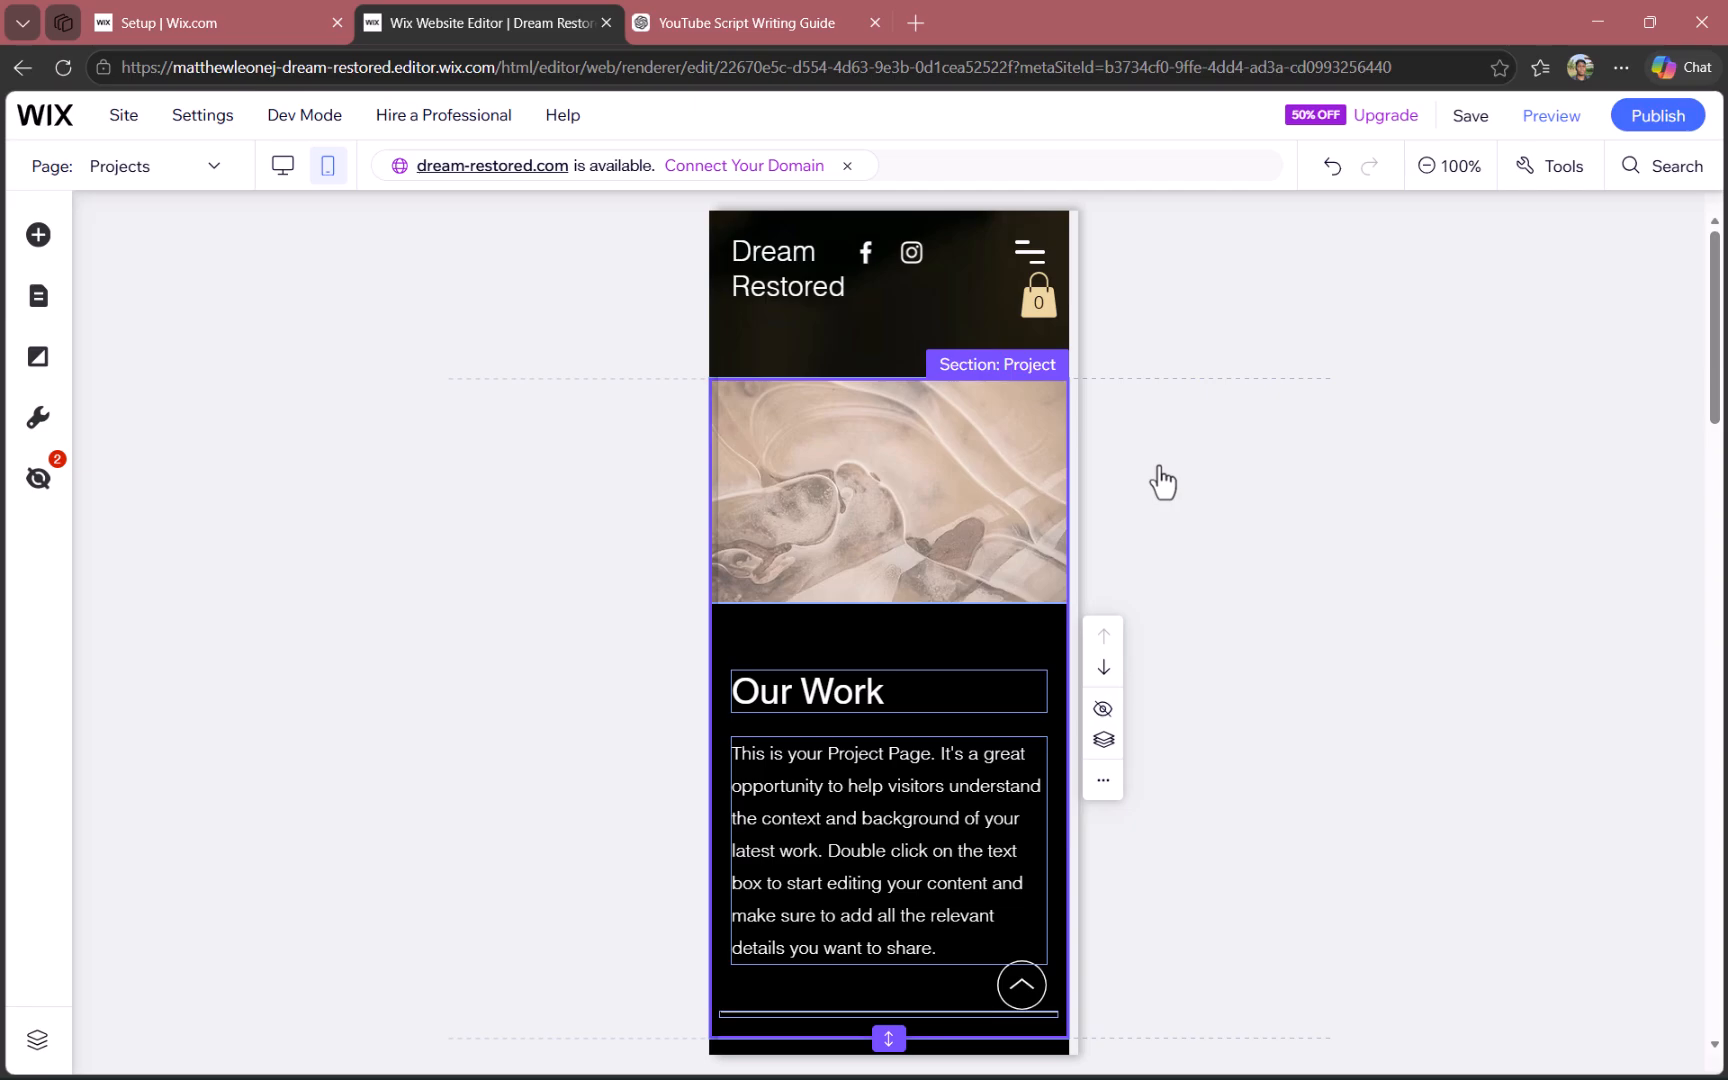